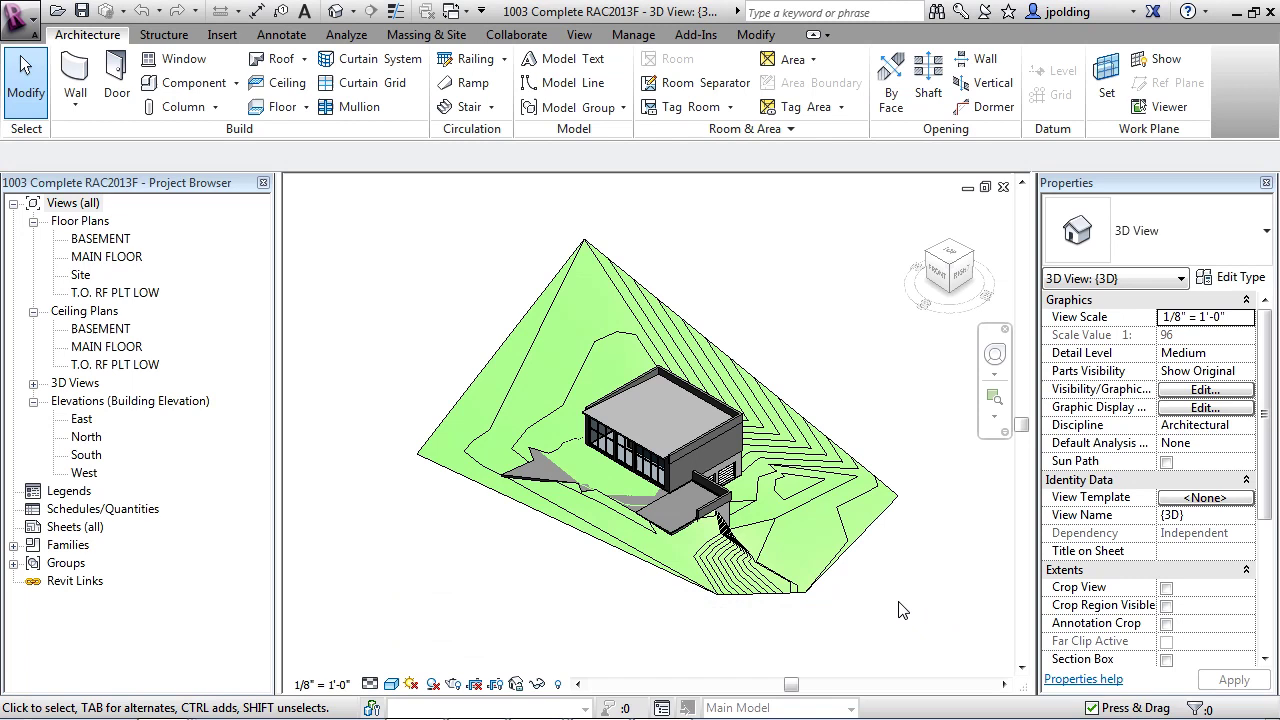
Open the MAIN FLOOR plan and start placing Fixed 36" x 48" windows at a 3' 0" sill
{"action": "double_click", "coordinate": [110, 258]}
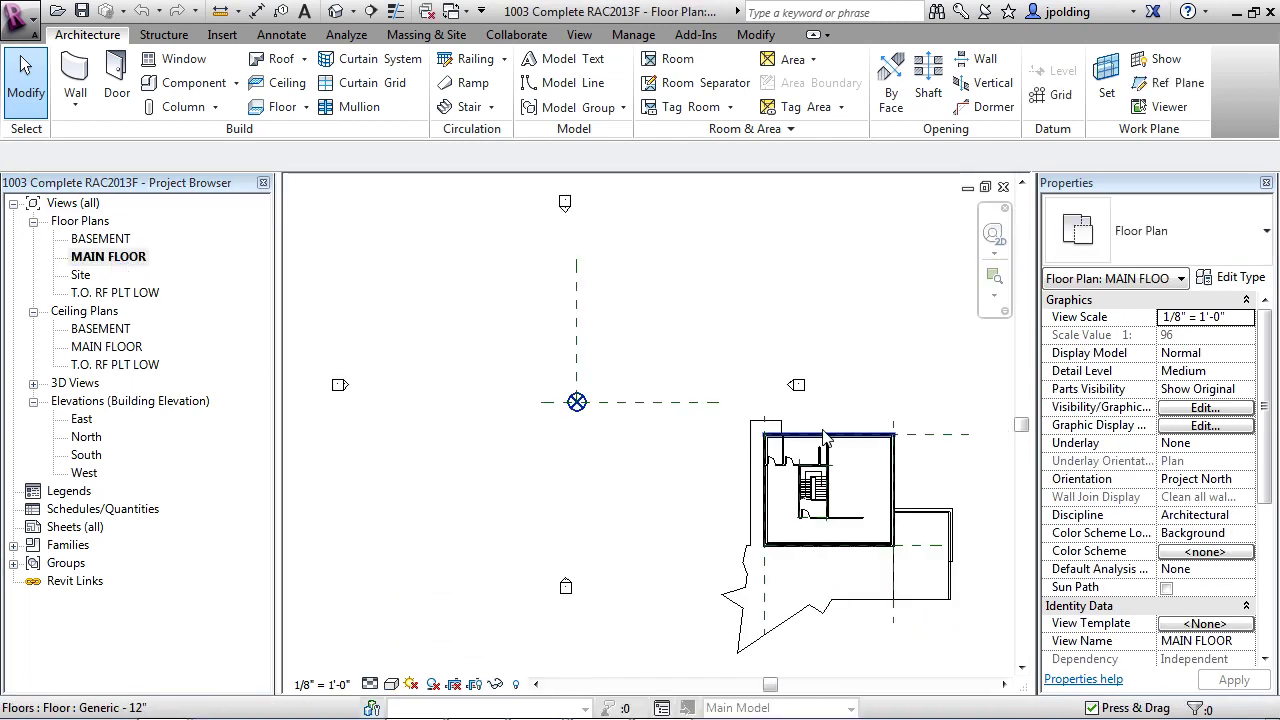
{"action": "scroll", "coordinate": [900, 520], "scroll_direction": "up", "scroll_amount": 5}
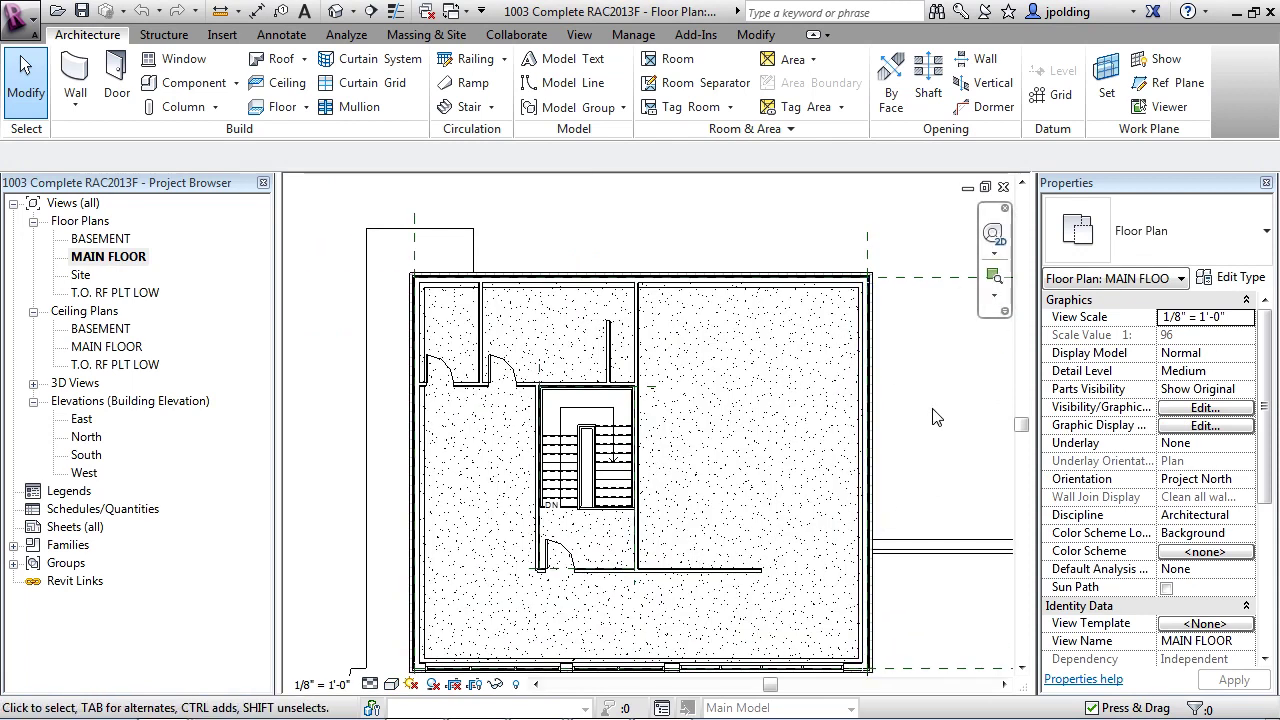
{"action": "left_click", "coordinate": [175, 60]}
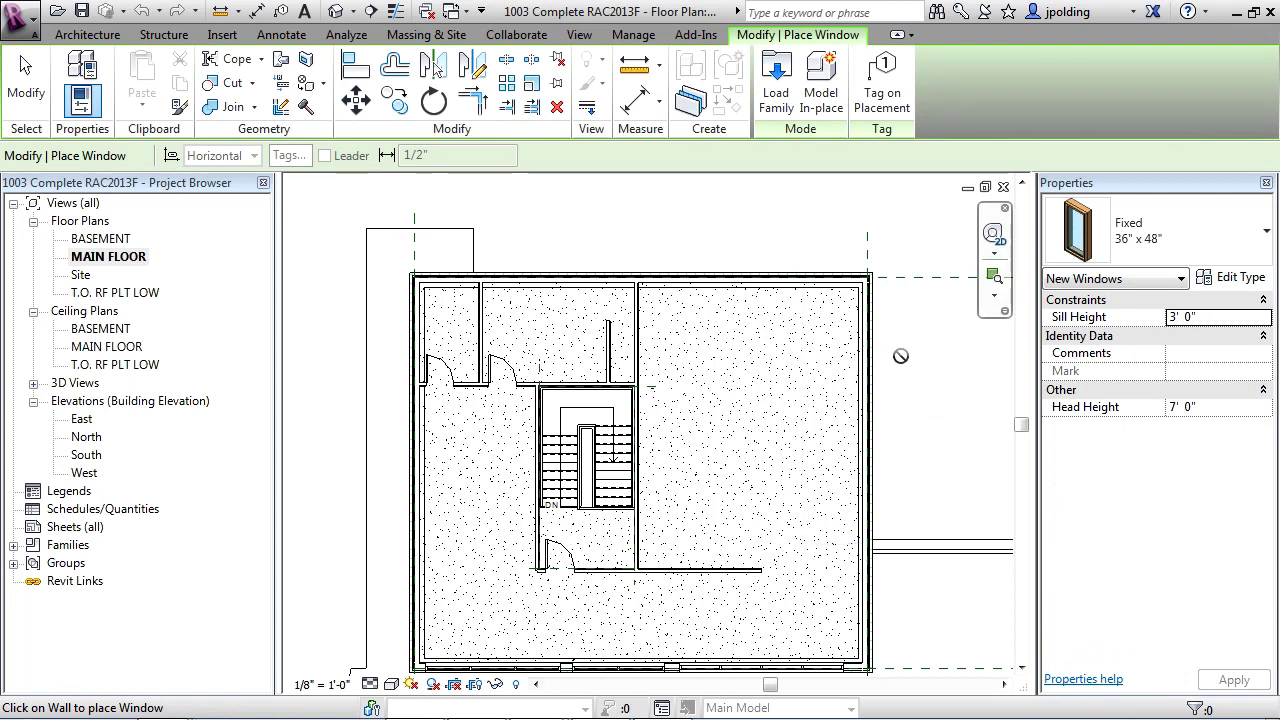
Place one auto-tagged window in the right exterior wall, then switch Tag on Placement off
{"action": "left_click", "coordinate": [882, 92]}
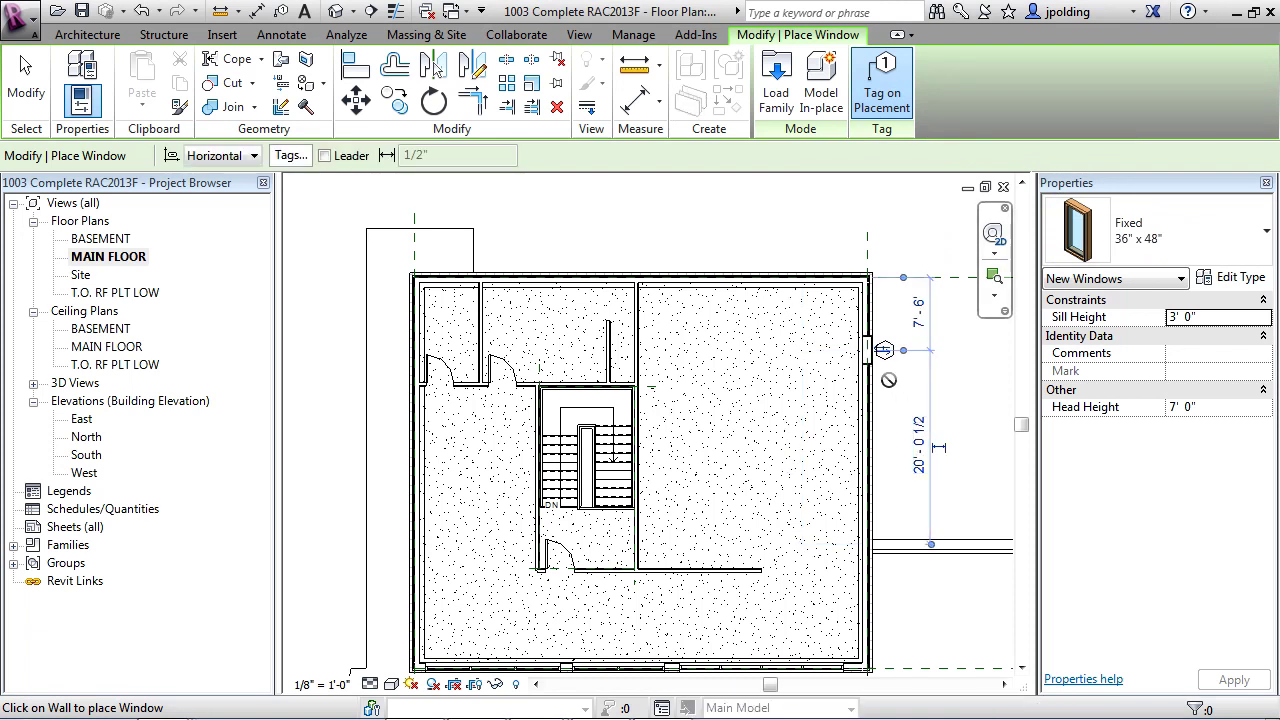
{"action": "scroll", "coordinate": [885, 390], "scroll_direction": "up", "scroll_amount": 2}
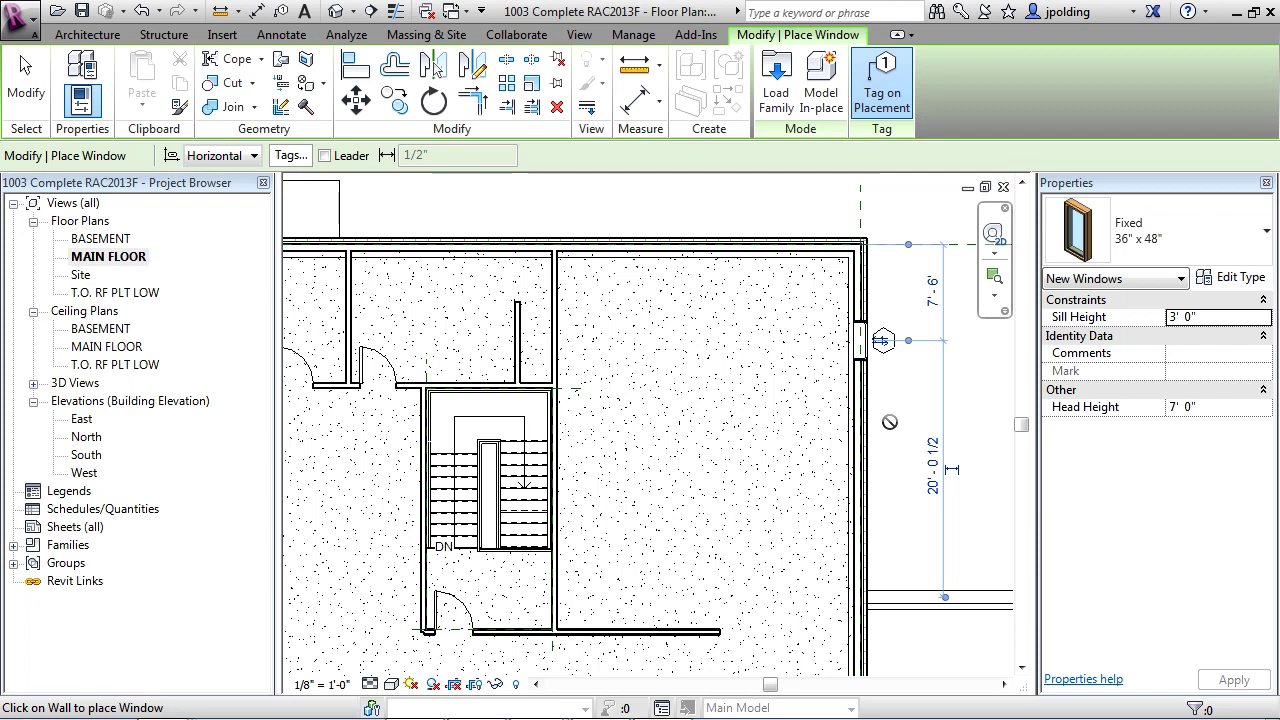
{"action": "scroll", "coordinate": [904, 347], "scroll_direction": "up", "scroll_amount": 3}
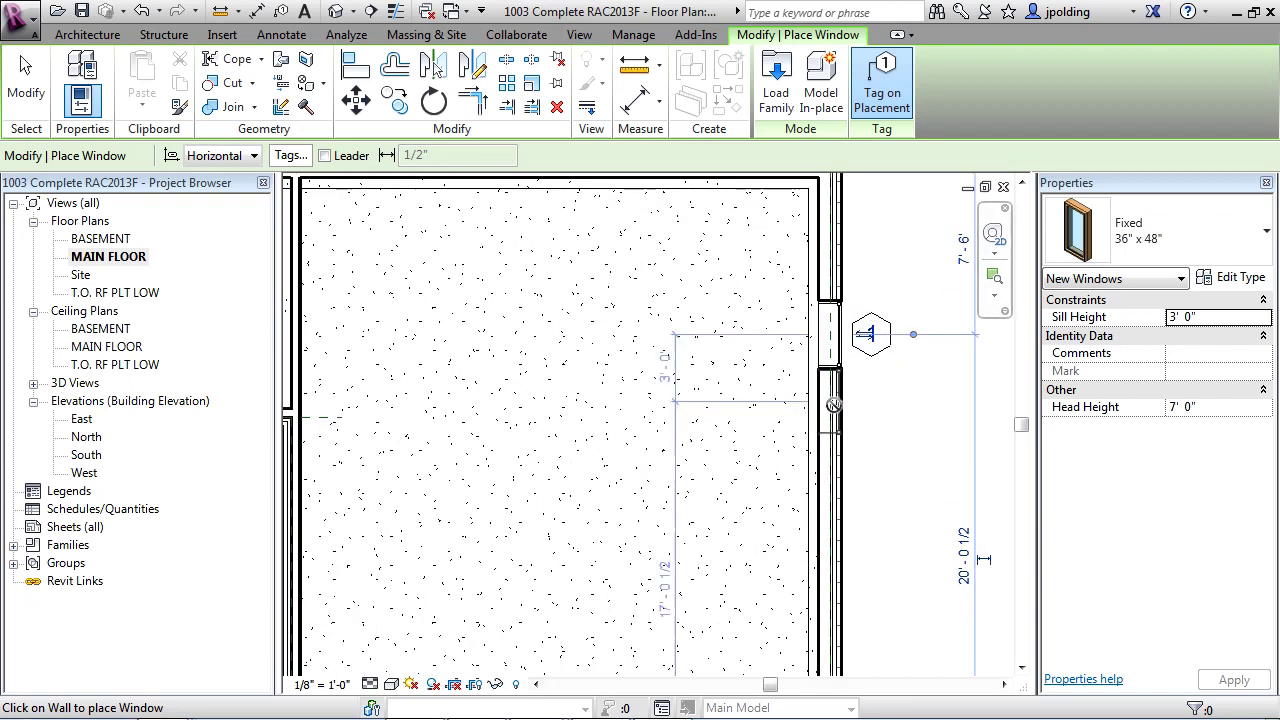
{"action": "scroll", "coordinate": [703, 466], "scroll_direction": "down", "scroll_amount": 2}
{"action": "scroll", "coordinate": [713, 475], "scroll_direction": "down", "scroll_amount": 1}
{"action": "middle_click_drag", "start_coordinate": [713, 475], "coordinate": [826, 363]}
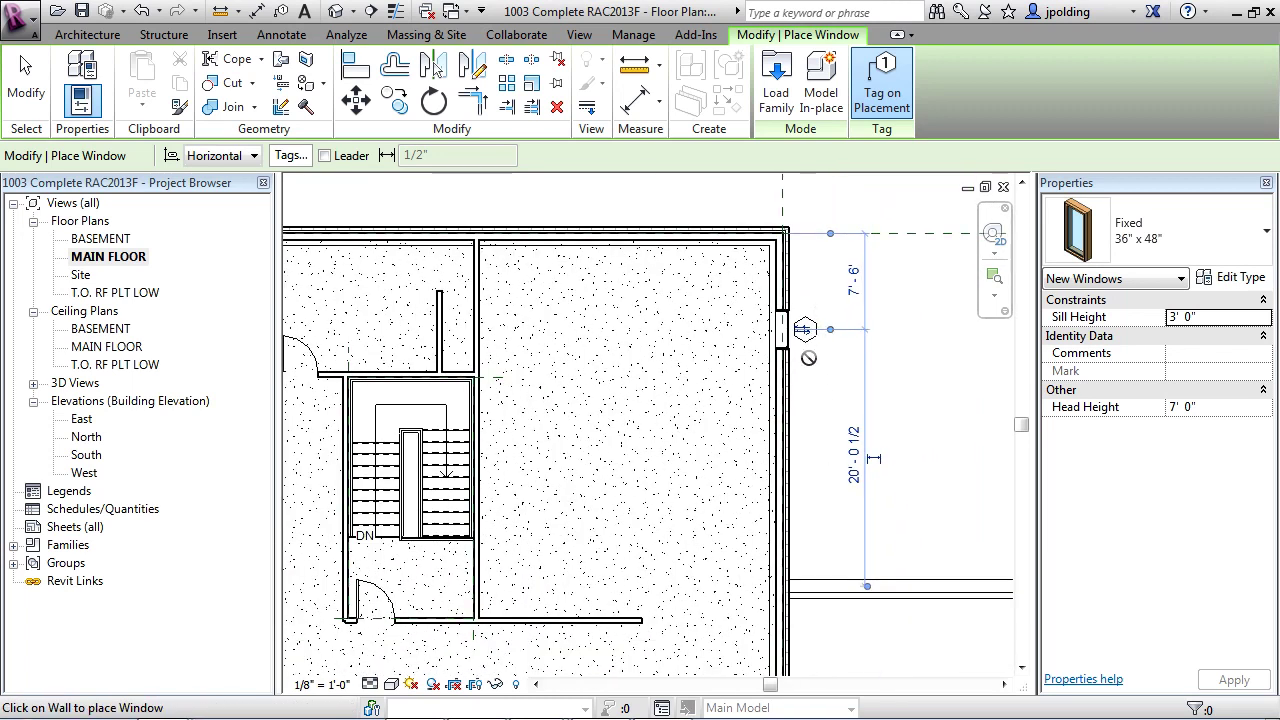
{"action": "scroll", "coordinate": [876, 402], "scroll_direction": "down", "scroll_amount": 1}
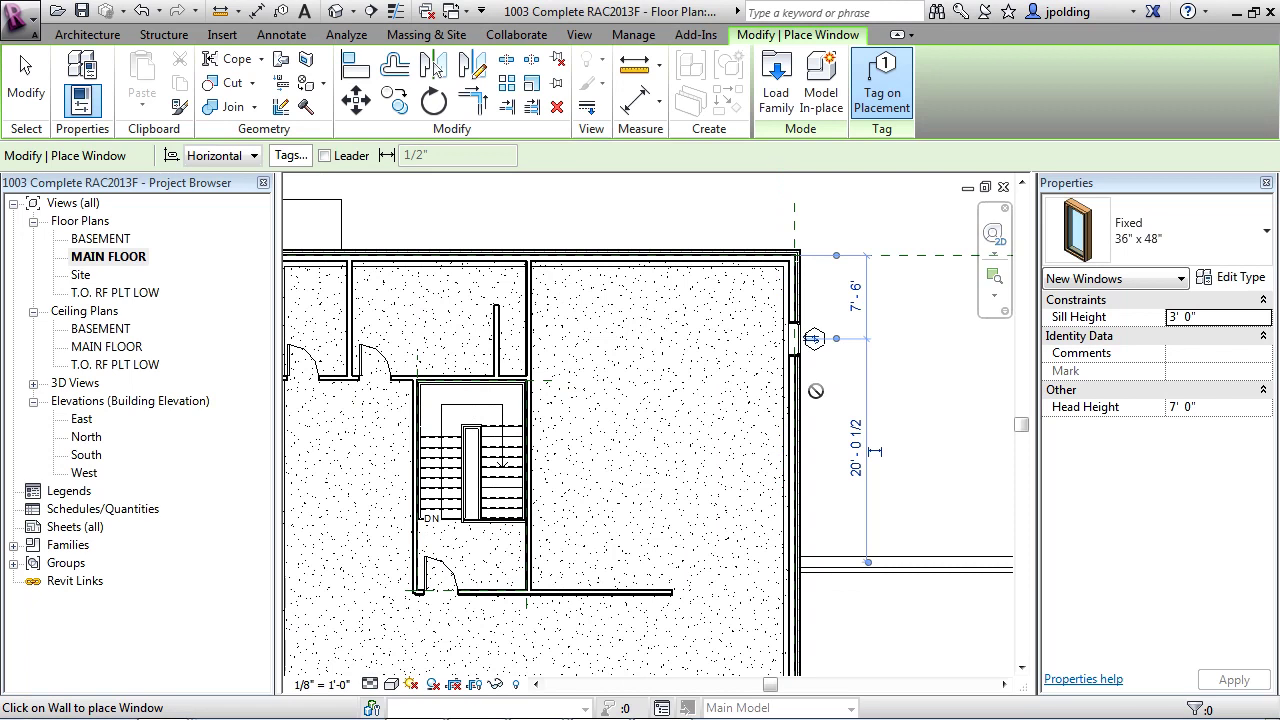
{"action": "left_click", "coordinate": [886, 110]}
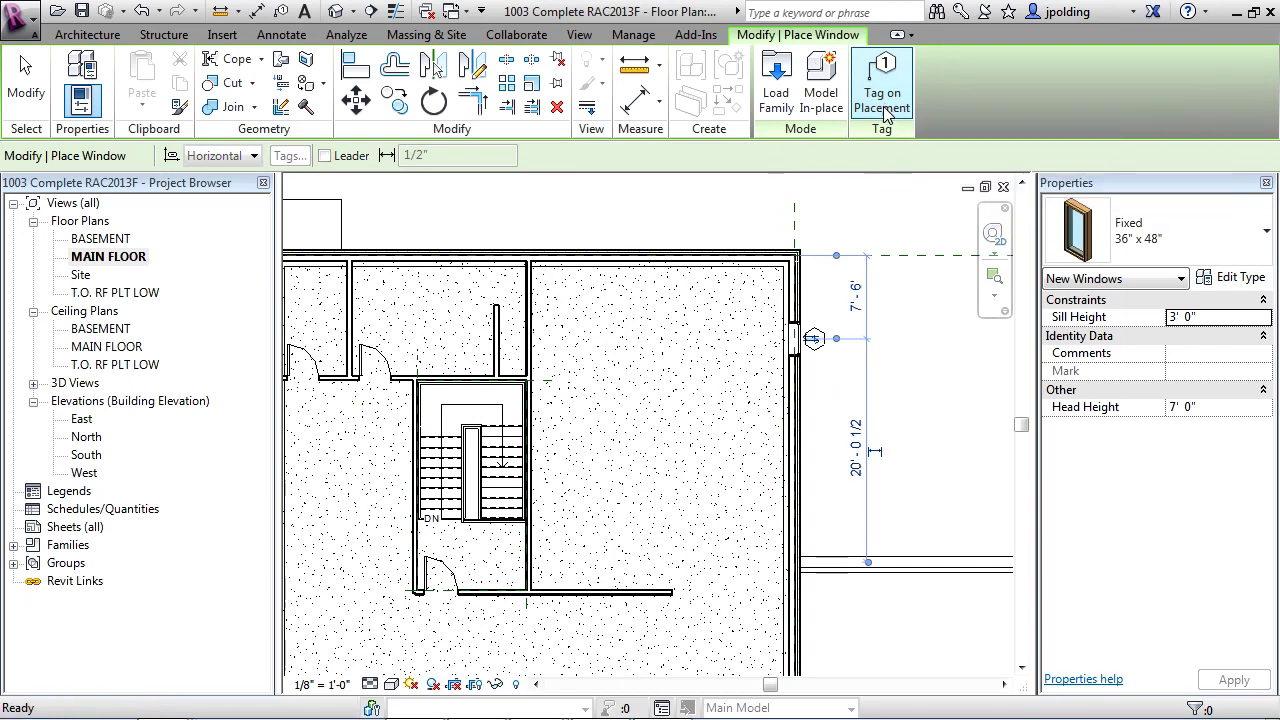
End window placement and delete window tag 1 from the right-wall window
{"action": "middle_click_drag", "start_coordinate": [810, 381], "coordinate": [1000, 410]}
{"action": "scroll", "coordinate": [525, 282], "scroll_direction": "up", "scroll_amount": 2}
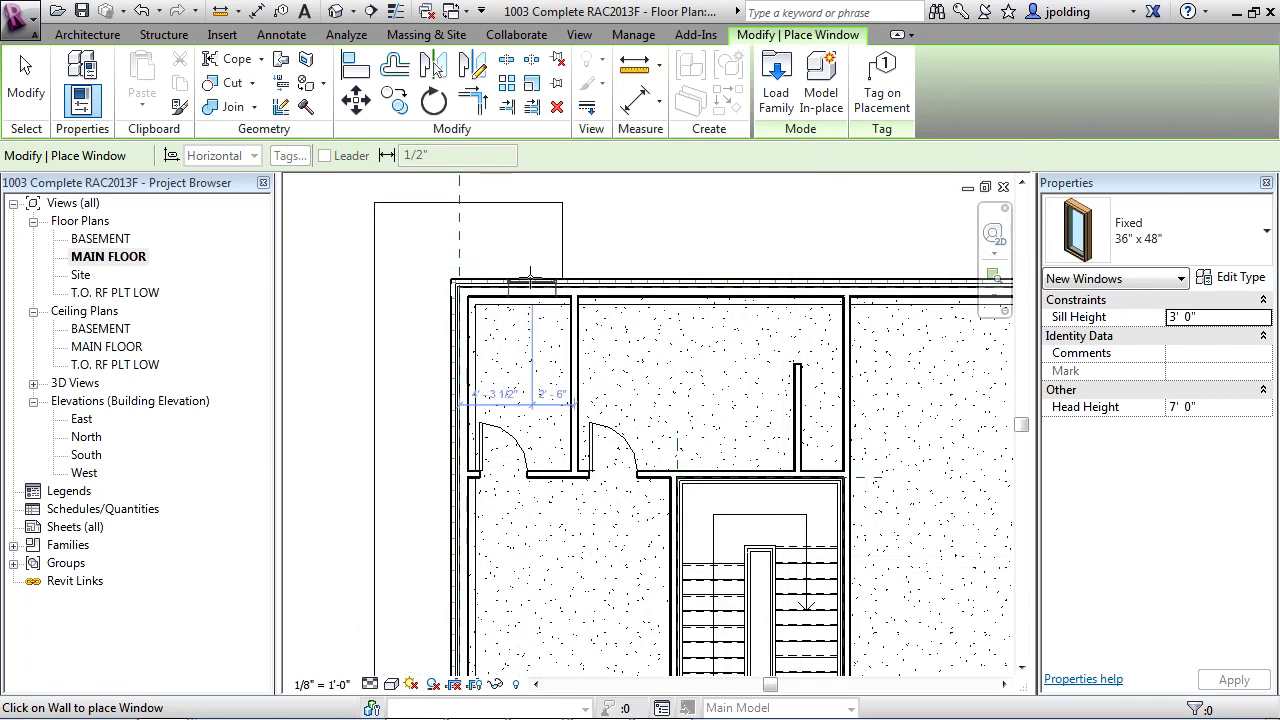
{"action": "scroll", "coordinate": [525, 282], "scroll_direction": "down", "scroll_amount": 2}
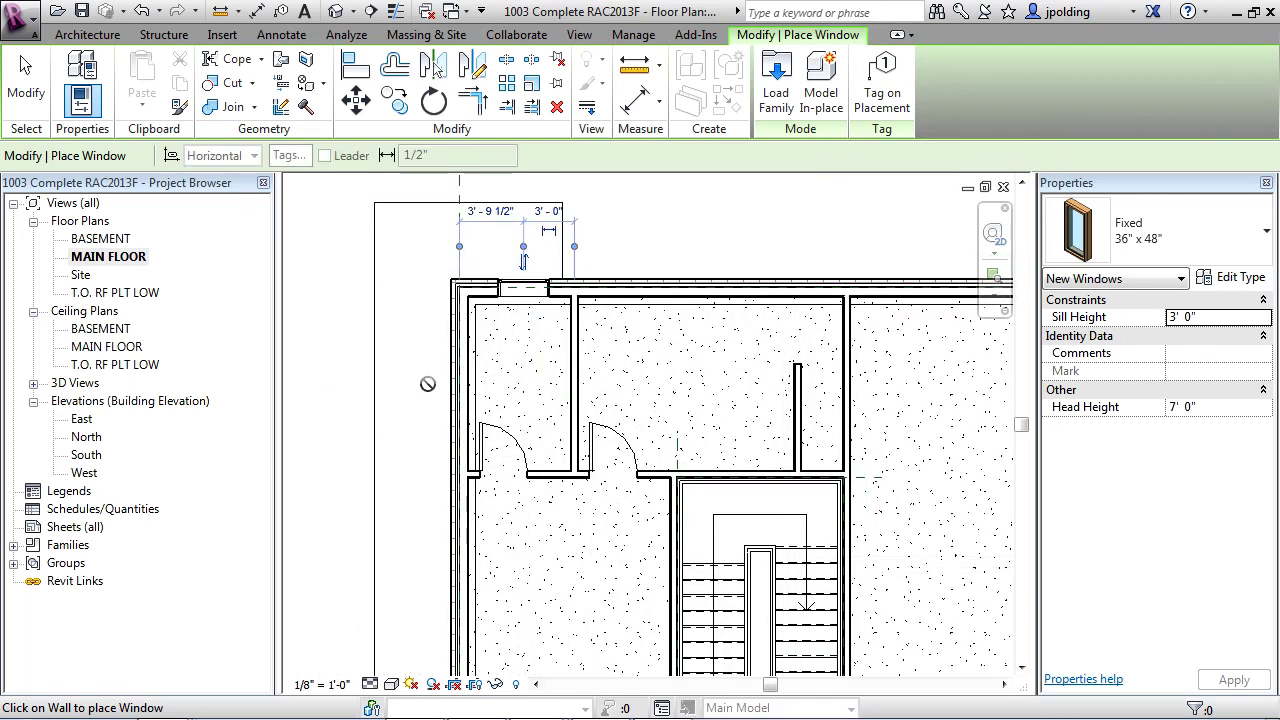
{"action": "scroll", "coordinate": [420, 373], "scroll_direction": "down", "scroll_amount": 2}
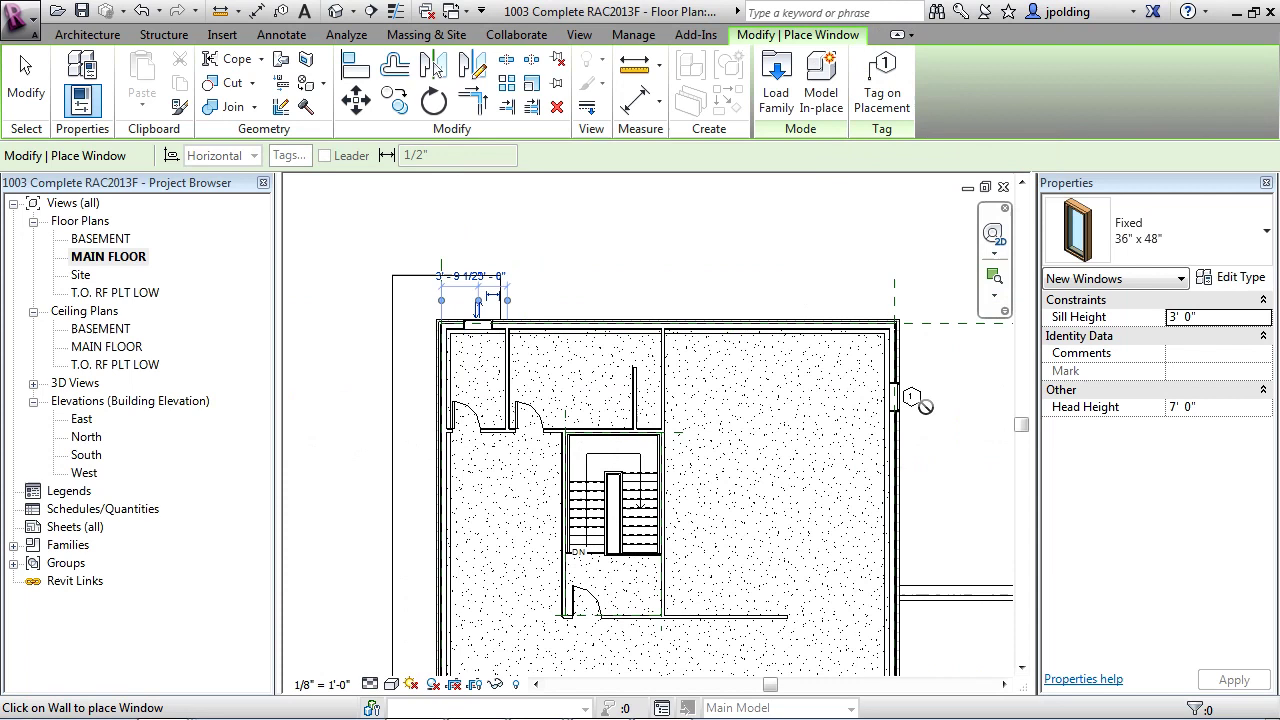
{"action": "scroll", "coordinate": [926, 408], "scroll_direction": "up", "scroll_amount": 2}
{"action": "scroll", "coordinate": [928, 412], "scroll_direction": "up", "scroll_amount": 2}
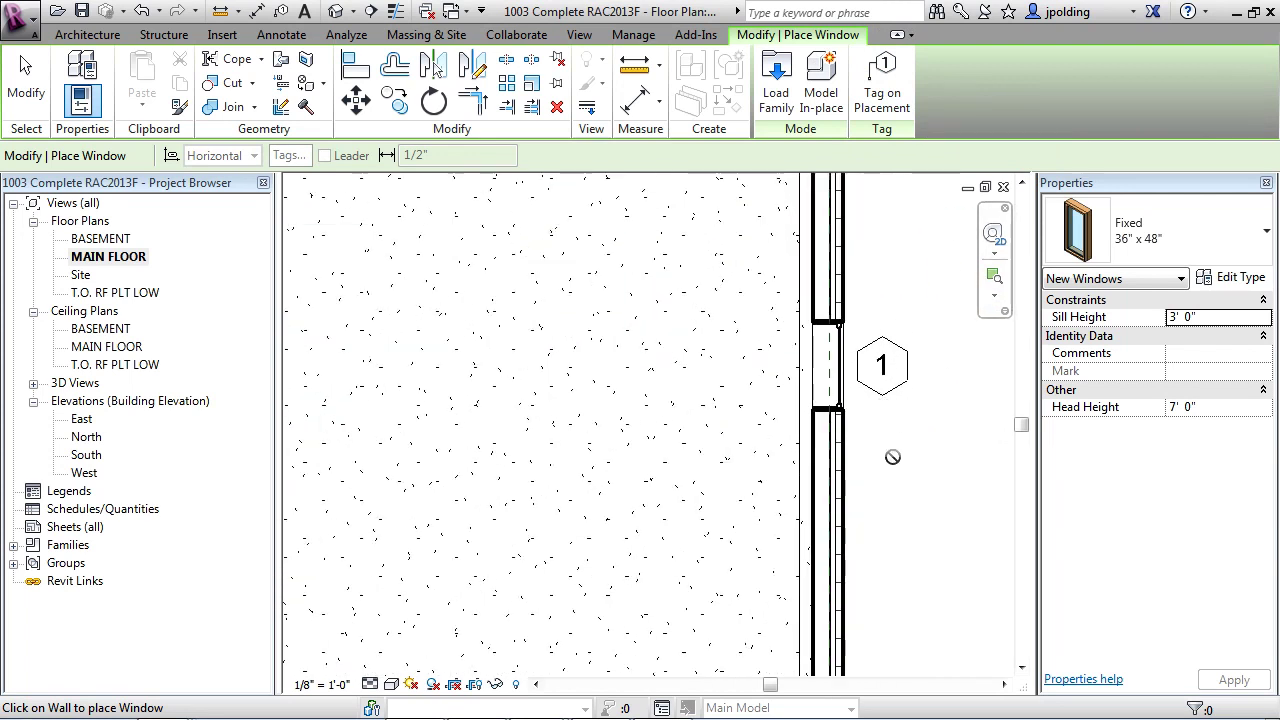
{"action": "key", "text": "Escape"}
{"action": "left_click", "coordinate": [884, 370]}
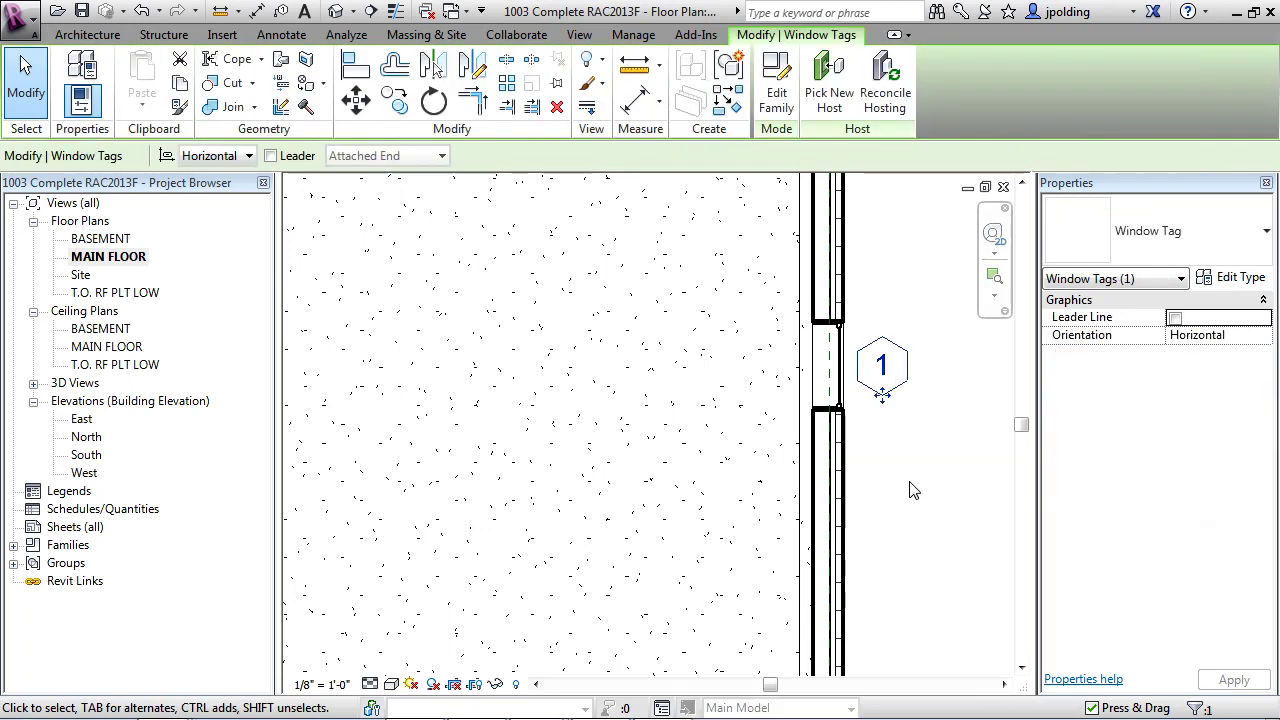
{"action": "key", "text": "Delete"}
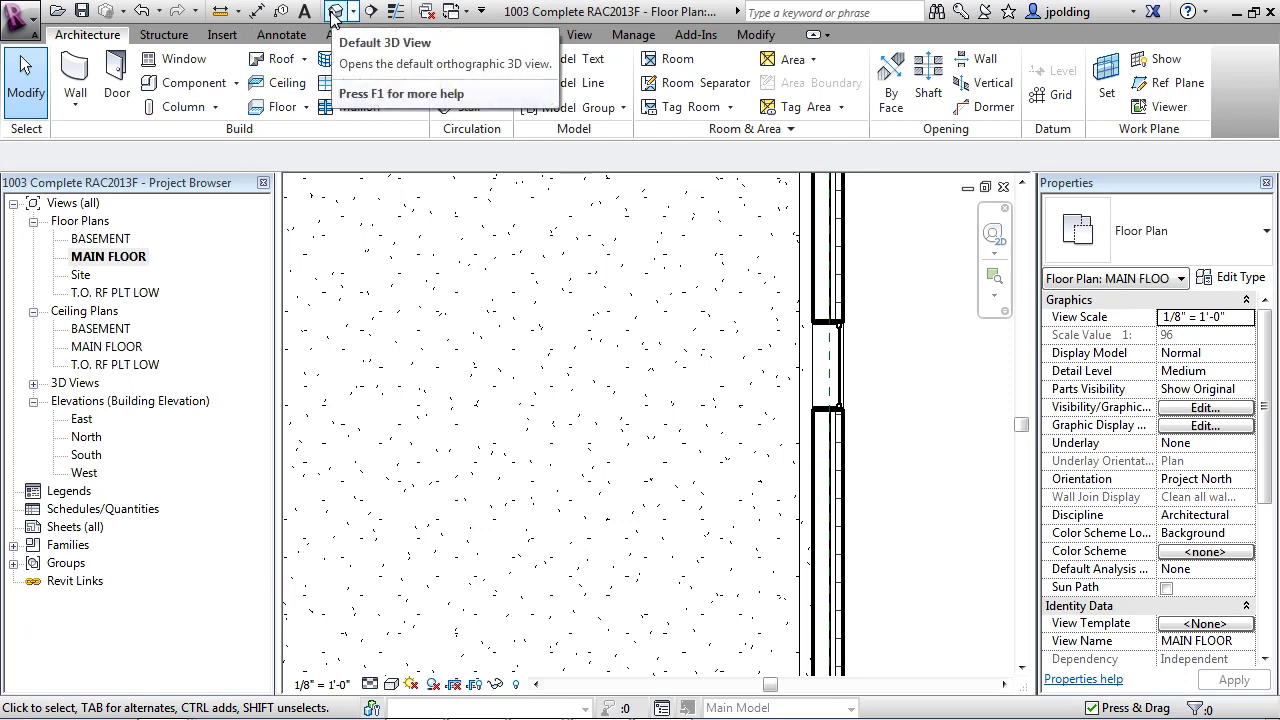
Switch to the default 3D view and zoom toward the new window above the garage
{"action": "left_click", "coordinate": [335, 13]}
{"action": "middle_click_drag", "start_coordinate": [744, 507], "coordinate": [706, 466], "text": "shift"}
{"action": "scroll", "coordinate": [706, 466], "scroll_direction": "up", "scroll_amount": 2}
{"action": "scroll", "coordinate": [706, 466], "scroll_direction": "up", "scroll_amount": 4}
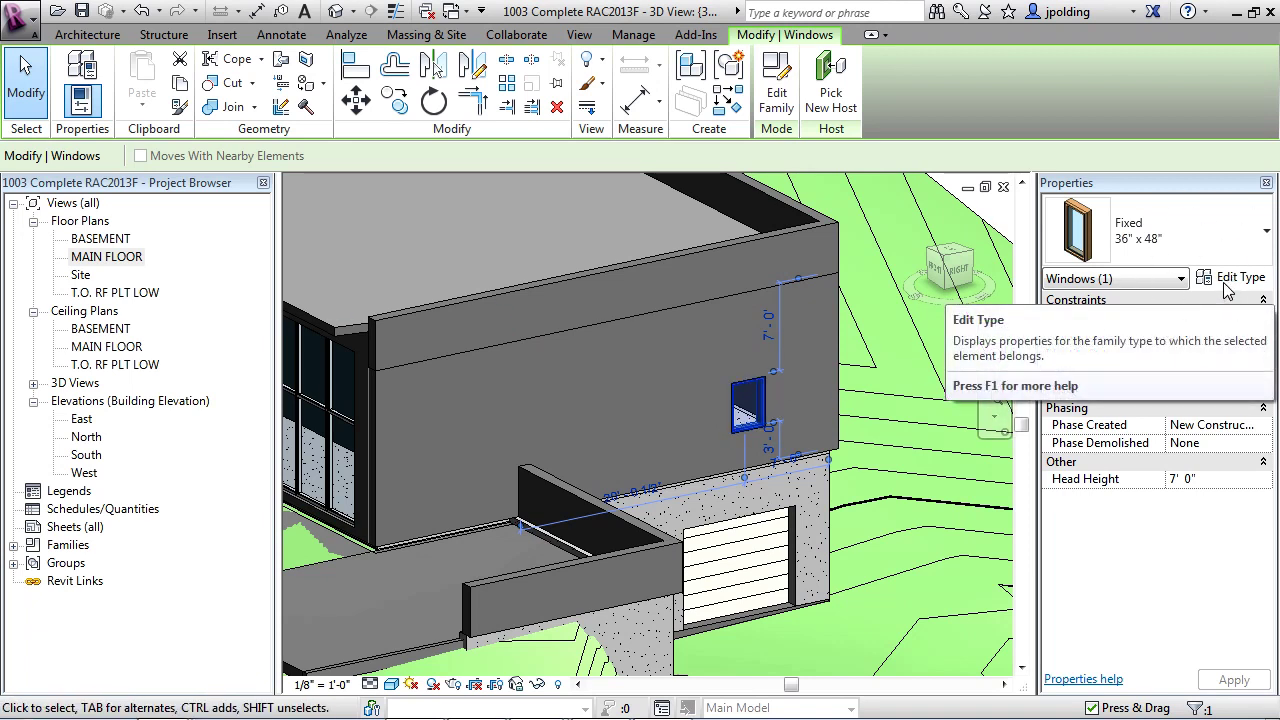
Duplicate the Fixed 36" x 48" window type as a new type named Window 1
{"action": "left_click", "coordinate": [1185, 245]}
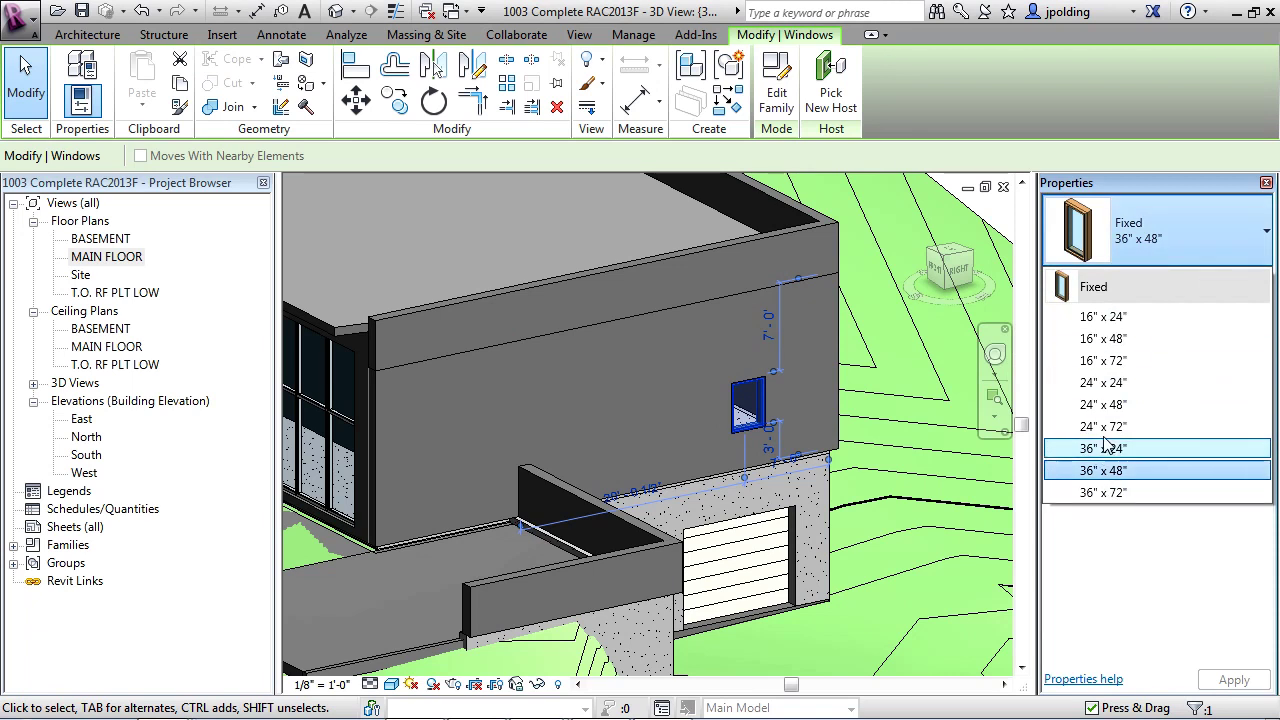
{"action": "left_click", "coordinate": [1150, 245]}
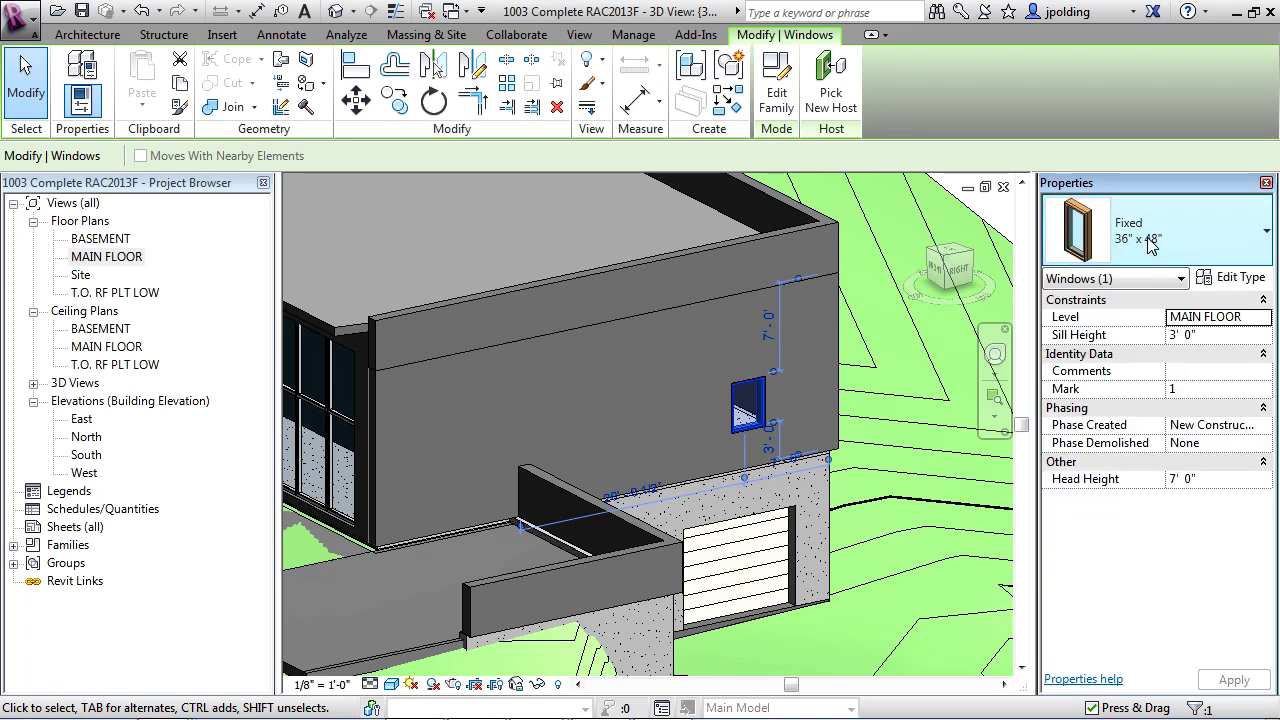
{"action": "left_click", "coordinate": [1236, 281]}
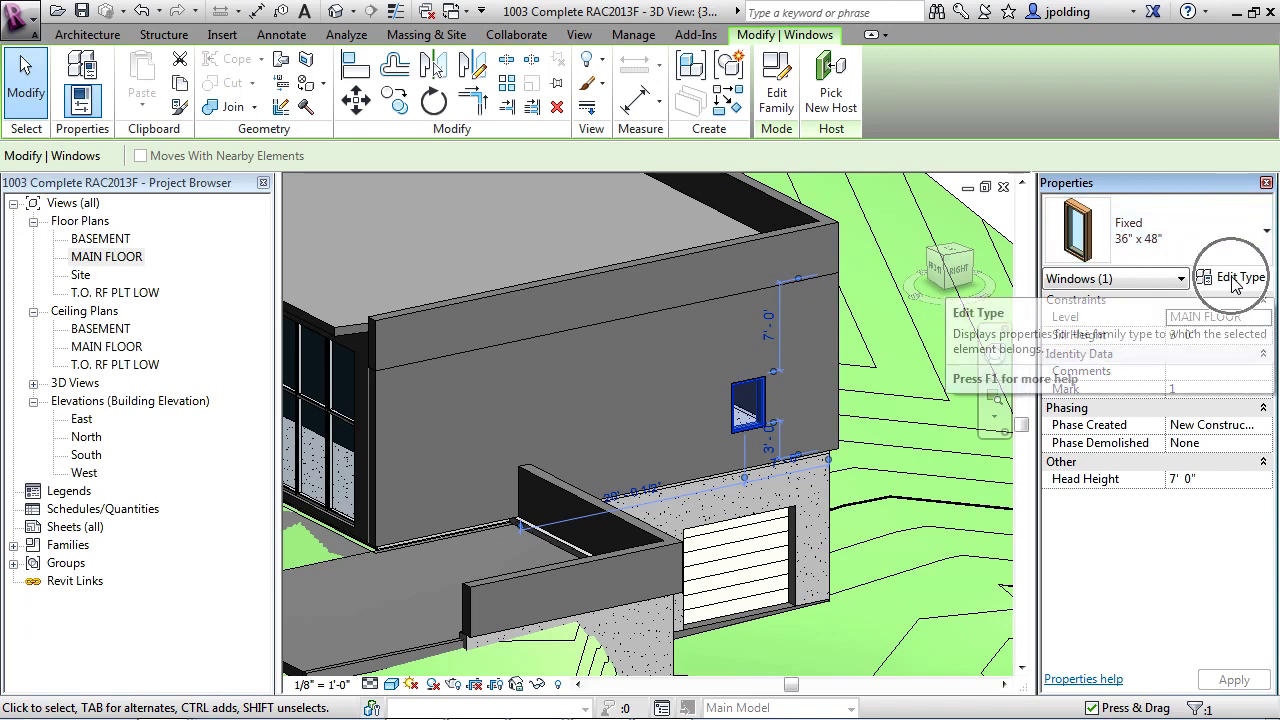
{"action": "left_click", "coordinate": [1236, 281]}
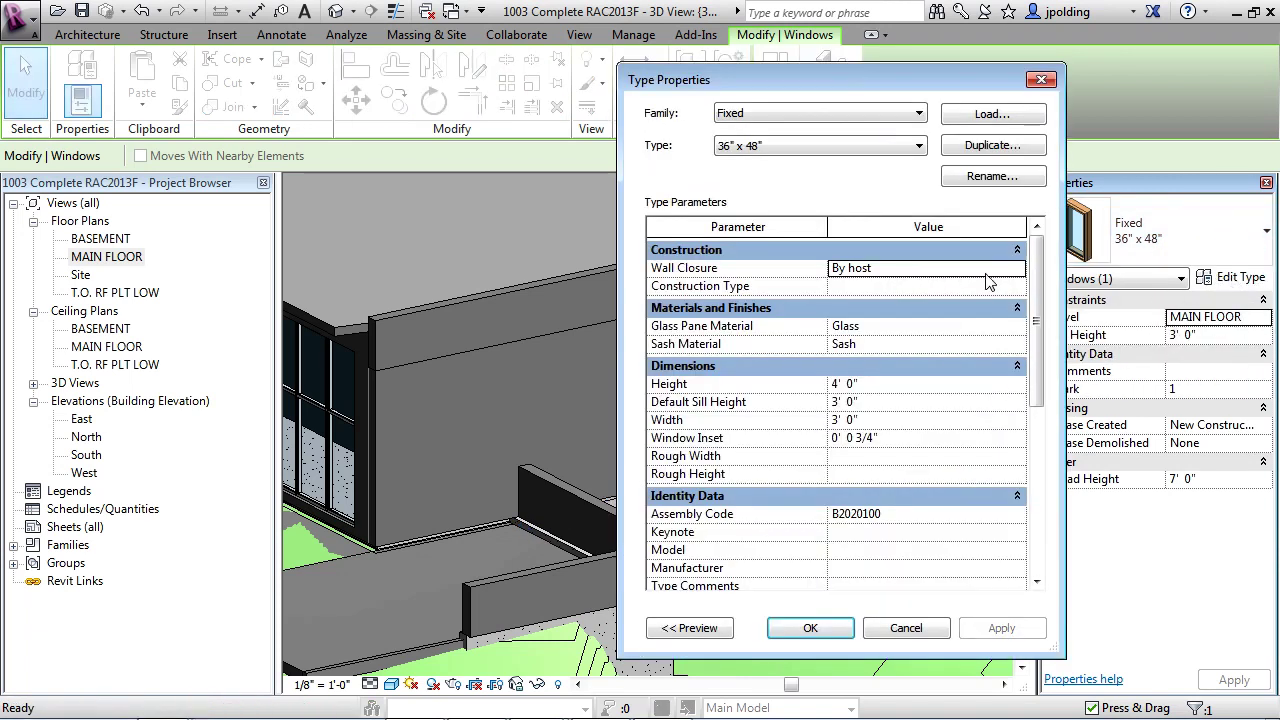
{"action": "left_click", "coordinate": [985, 148]}
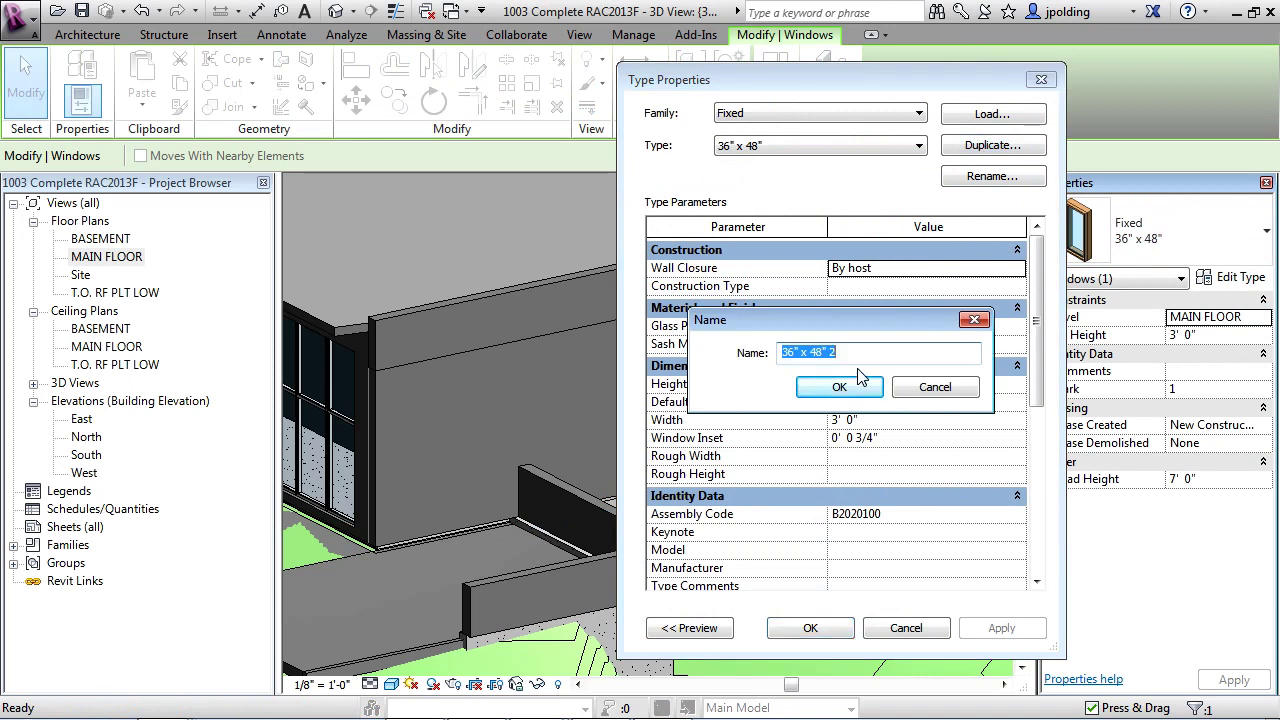
{"action": "type", "text": "Window 1"}
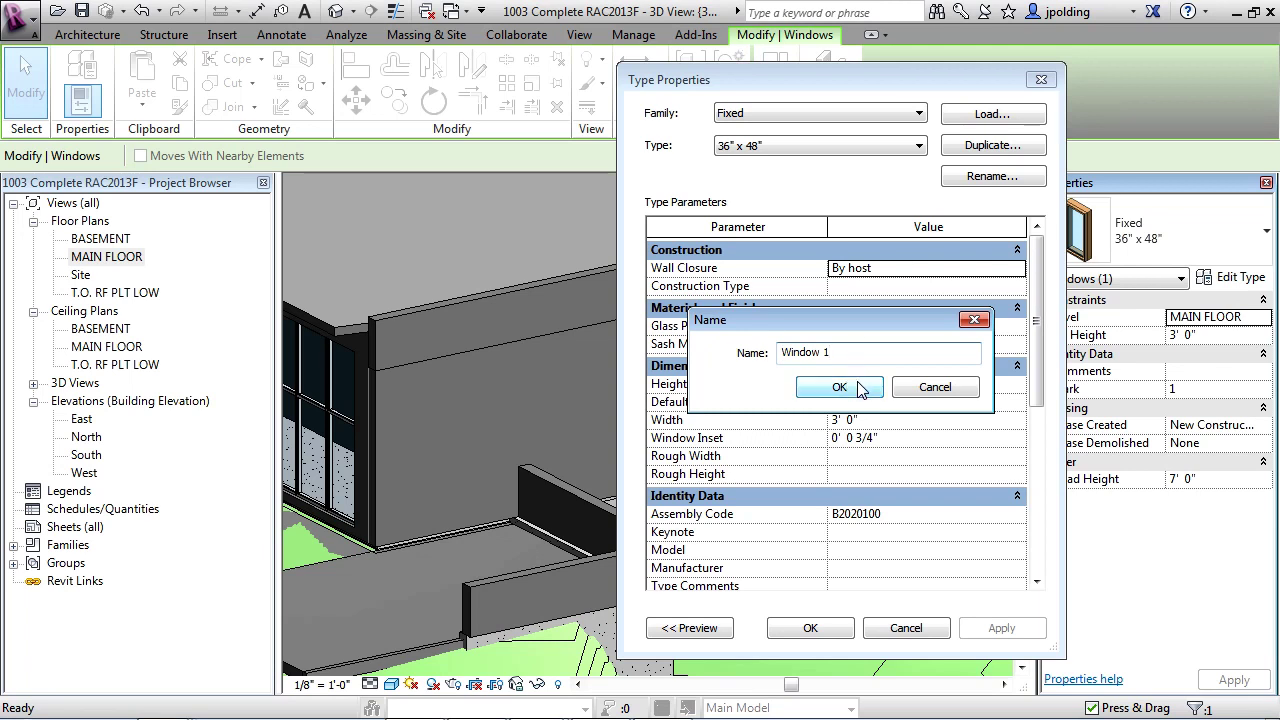
{"action": "left_click", "coordinate": [840, 387]}
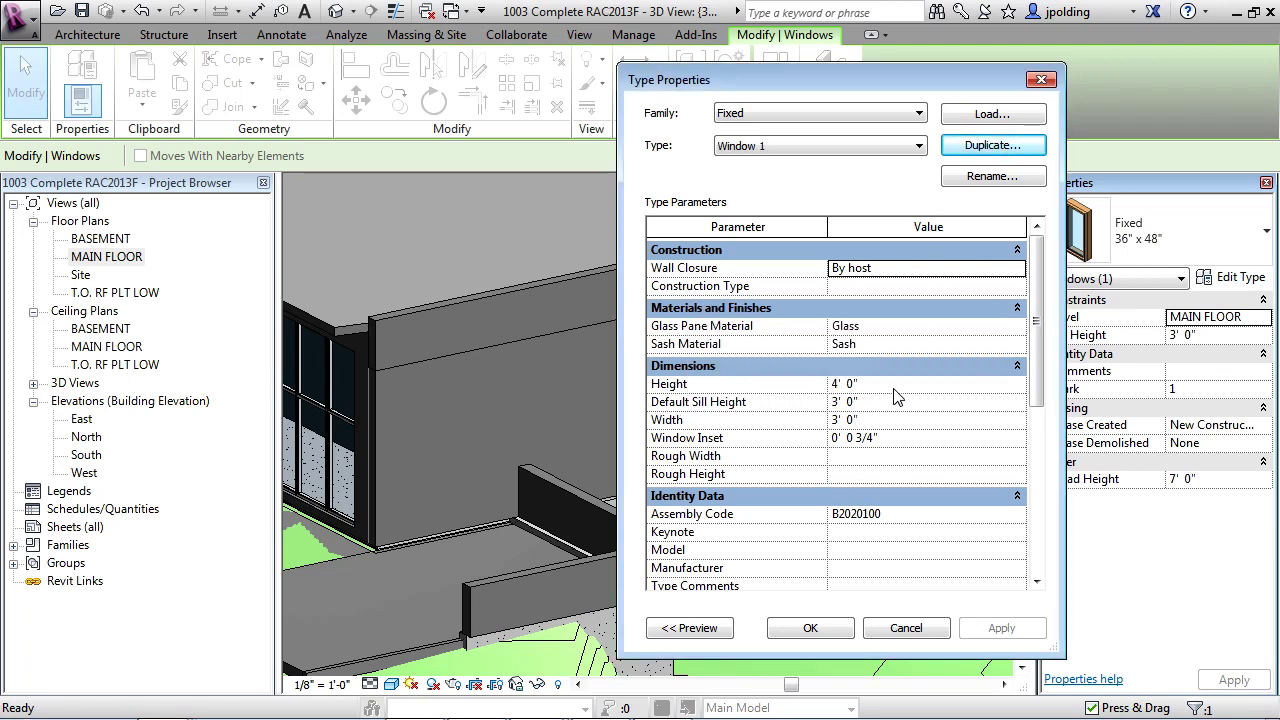
Give Window 1 a height of 1' 6" and a width of 8', and apply it
{"action": "left_click", "coordinate": [872, 387]}
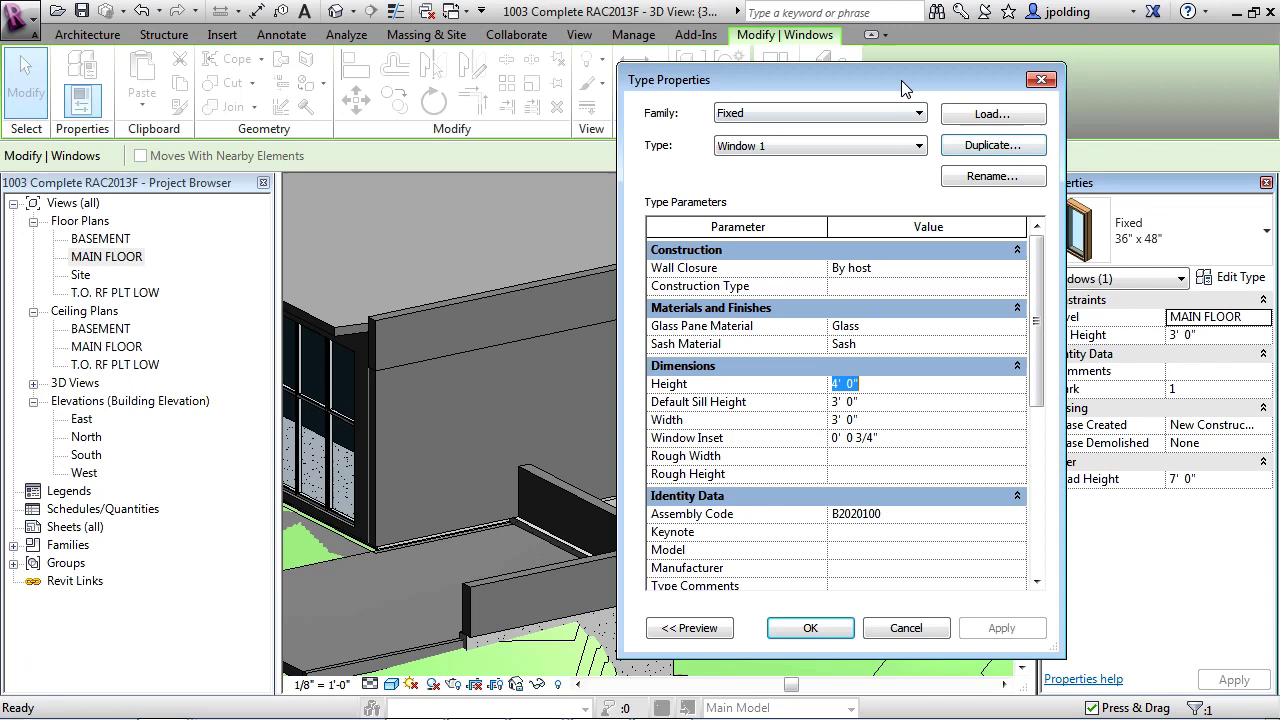
{"action": "left_click_drag", "start_coordinate": [903, 79], "coordinate": [467, 71]}
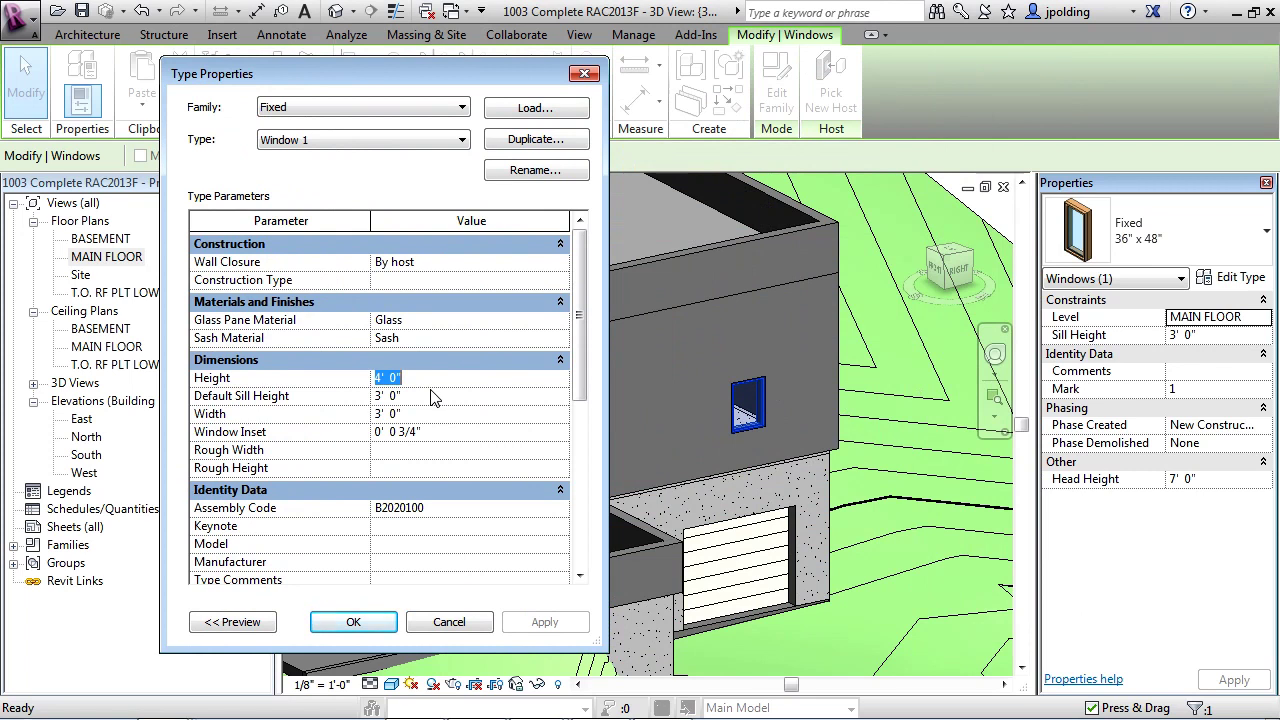
{"action": "type", "text": "1"}
{"action": "left_click", "coordinate": [434, 418]}
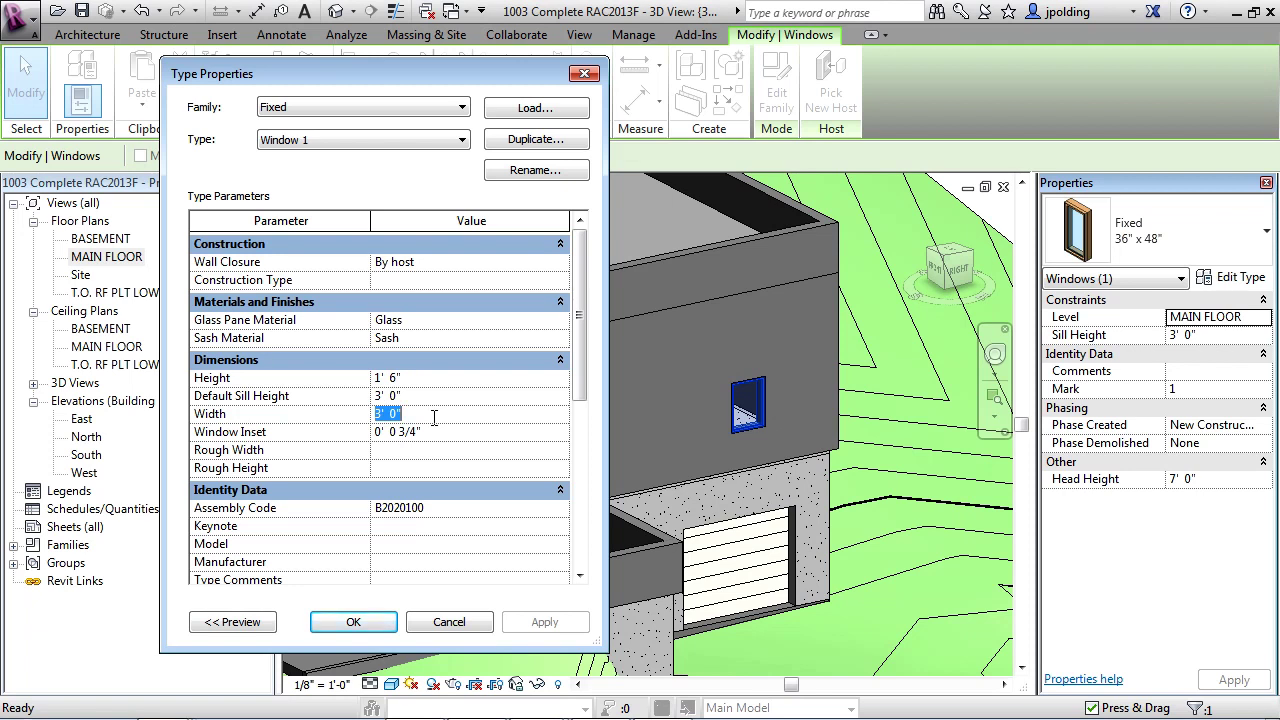
{"action": "type", "text": "8"}
{"action": "left_click", "coordinate": [353, 622]}
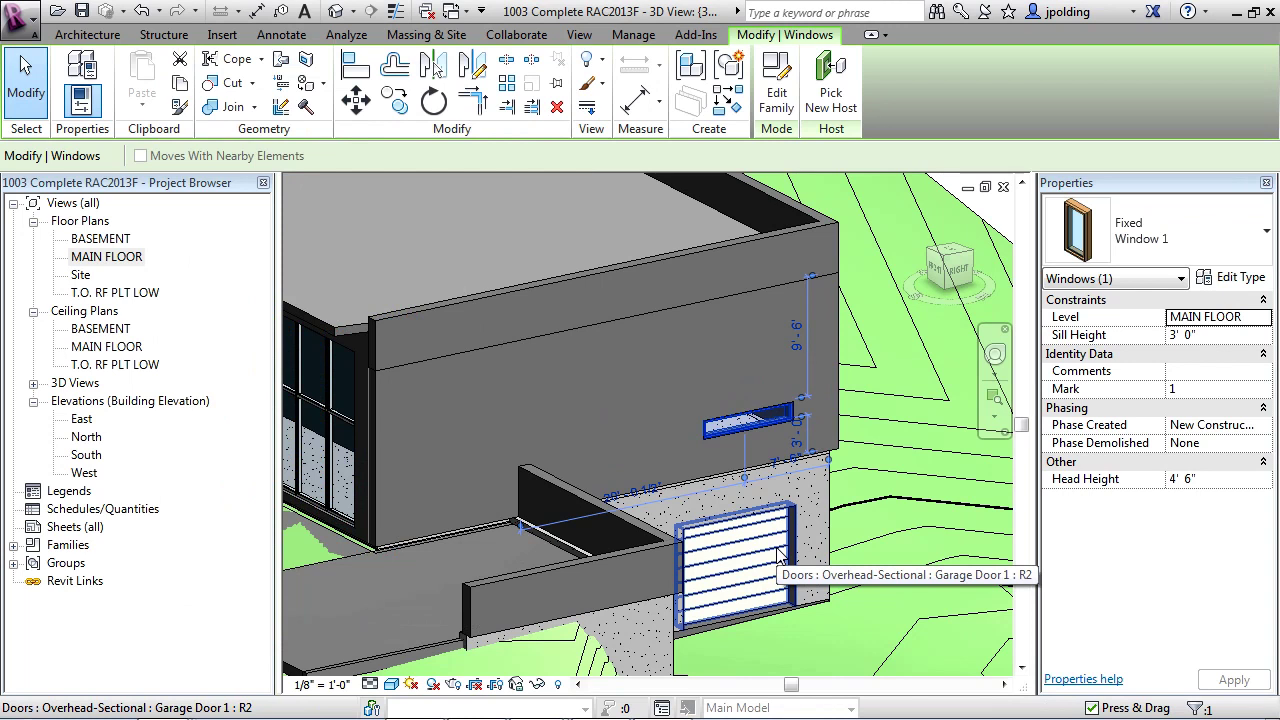
Change the Window 1 type width to 10' 0" and close Type Properties
{"action": "left_click", "coordinate": [1230, 284]}
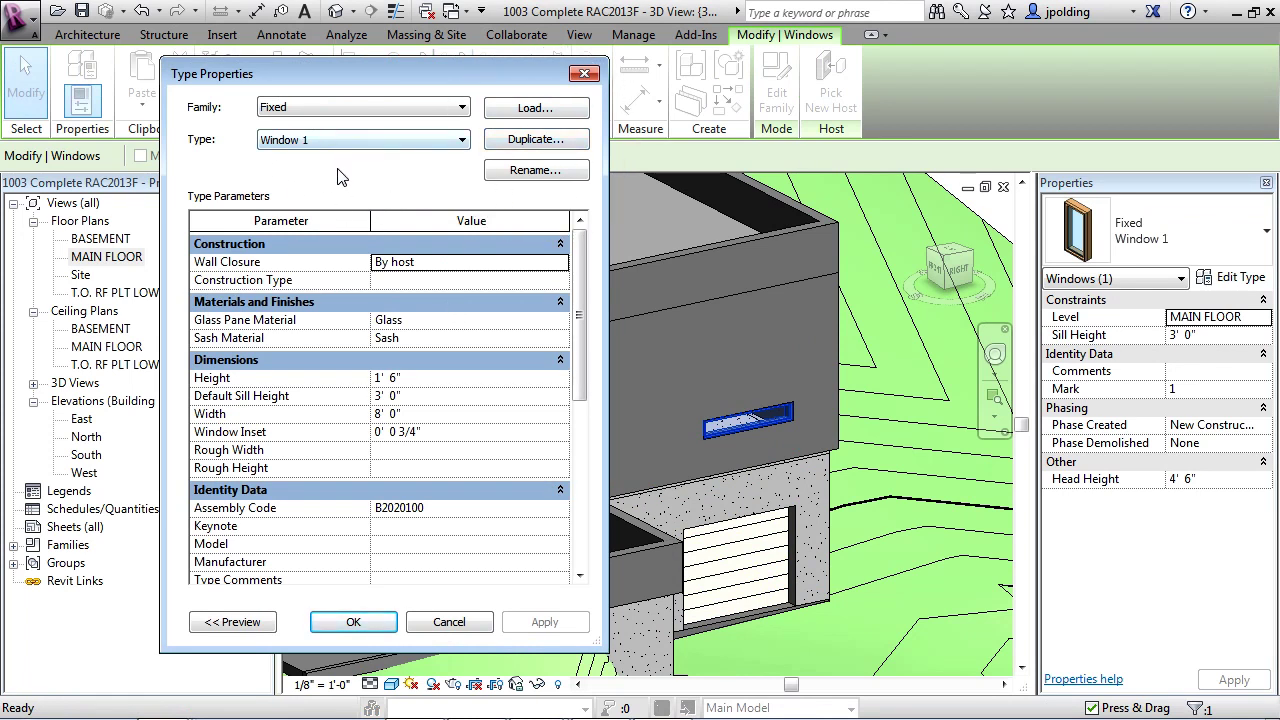
{"action": "left_click", "coordinate": [417, 416]}
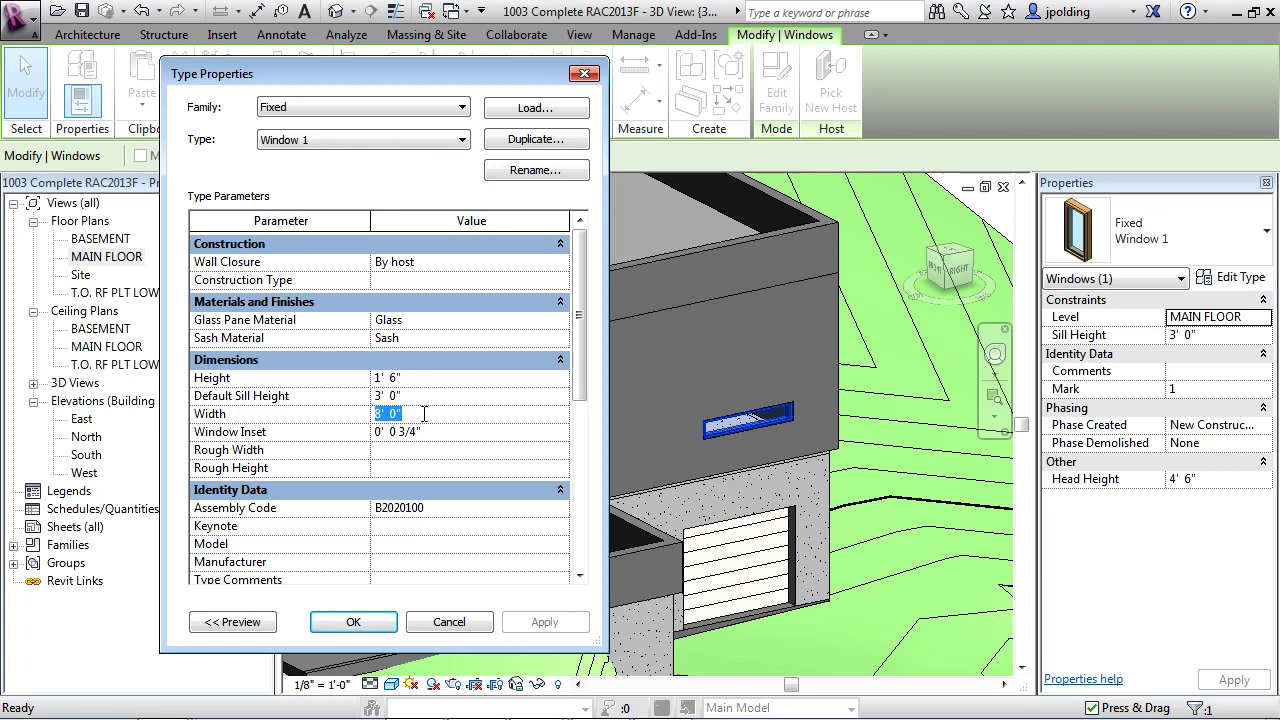
{"action": "type", "text": "10"}
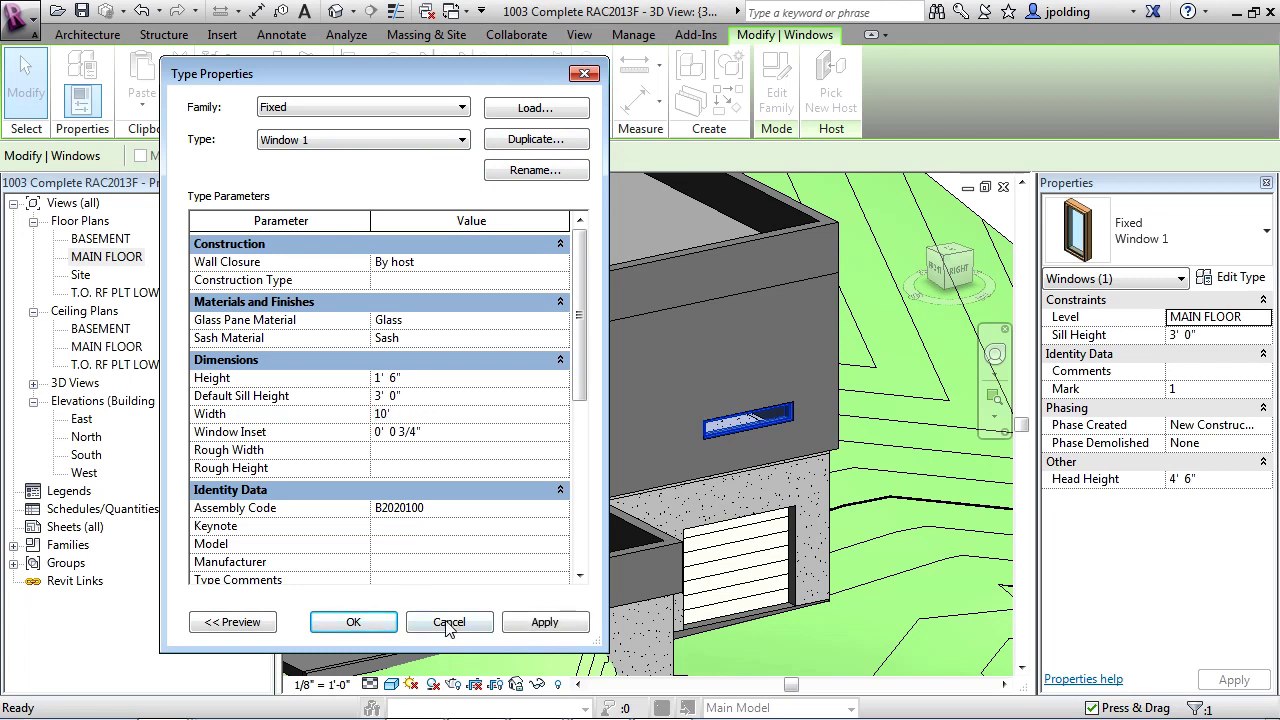
{"action": "type", "text": "'"}
{"action": "left_click", "coordinate": [524, 622]}
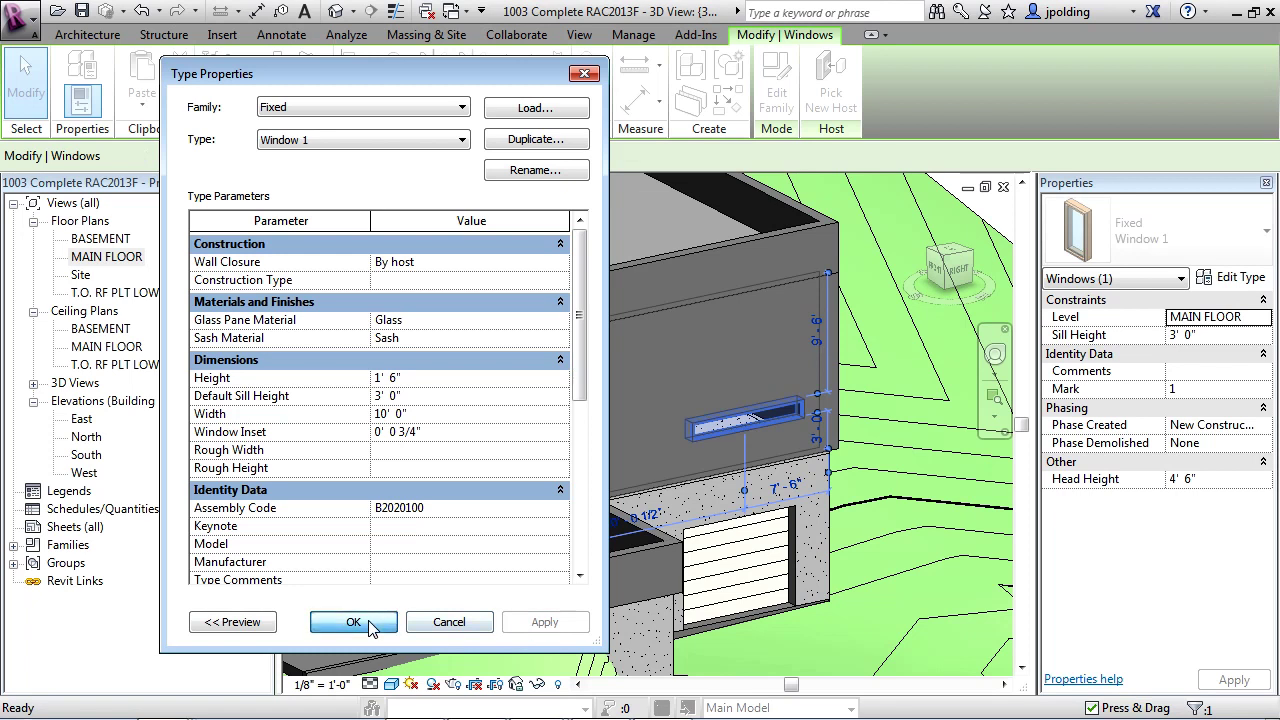
{"action": "left_click", "coordinate": [345, 623]}
{"action": "key", "text": "Escape"}
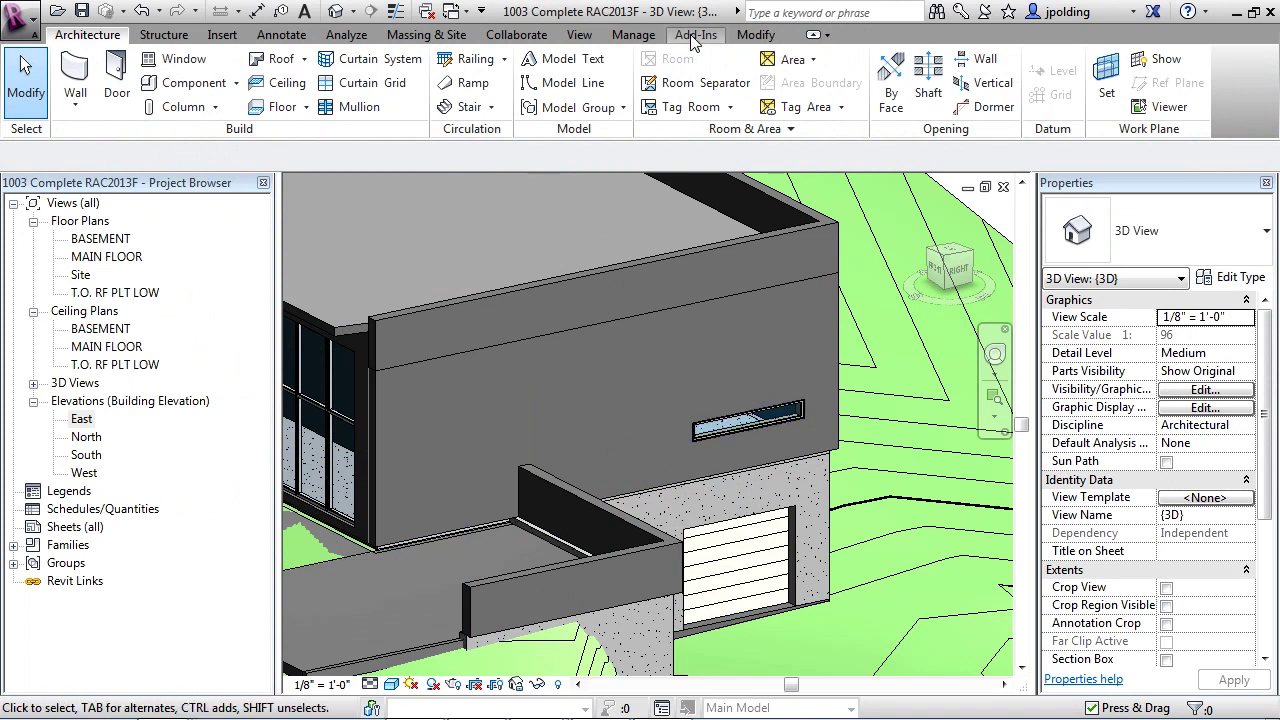
Align the slit window's right end to the garage door jamb below using Align
{"action": "left_click", "coordinate": [752, 38]}
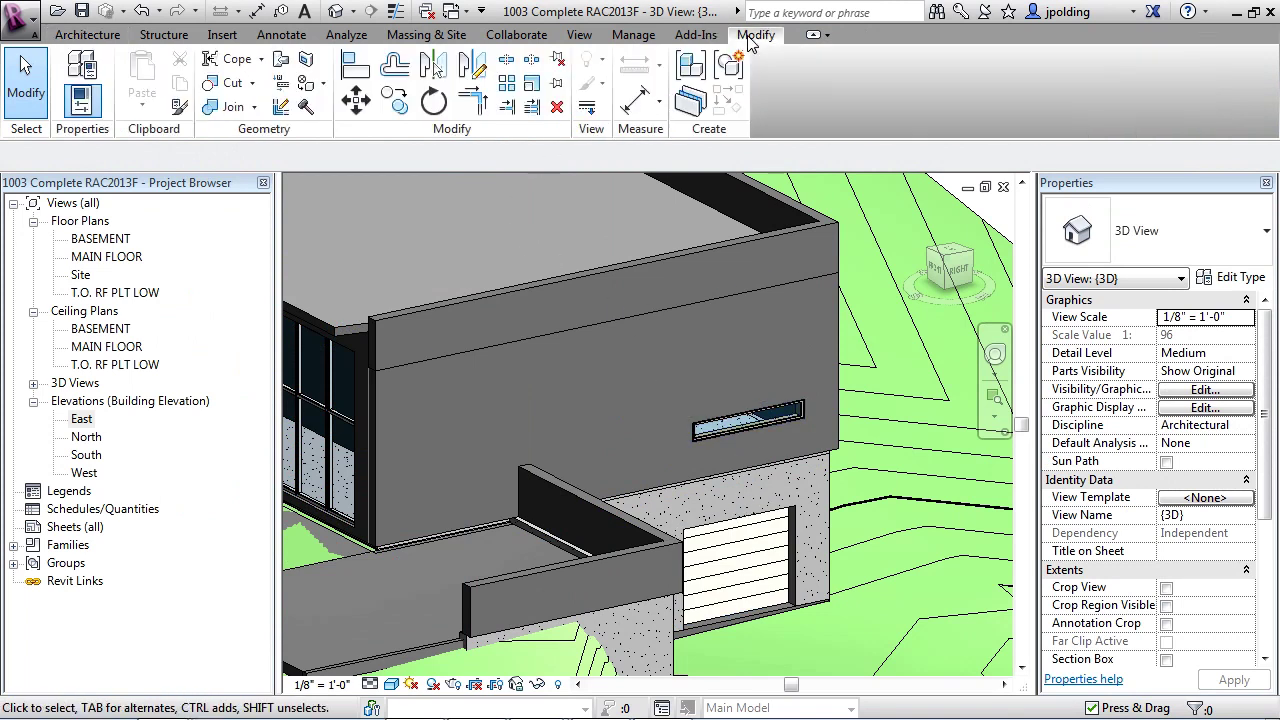
{"action": "left_click", "coordinate": [357, 75]}
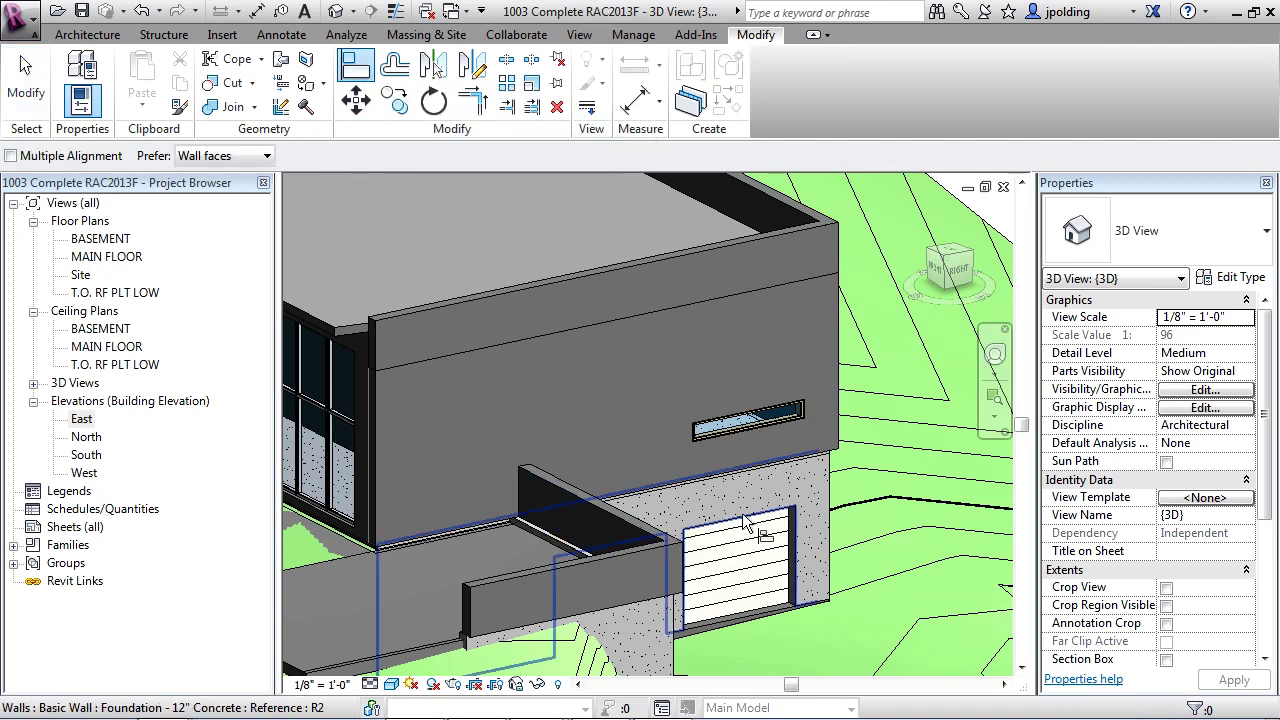
{"action": "scroll", "coordinate": [800, 592], "scroll_direction": "up", "scroll_amount": 3}
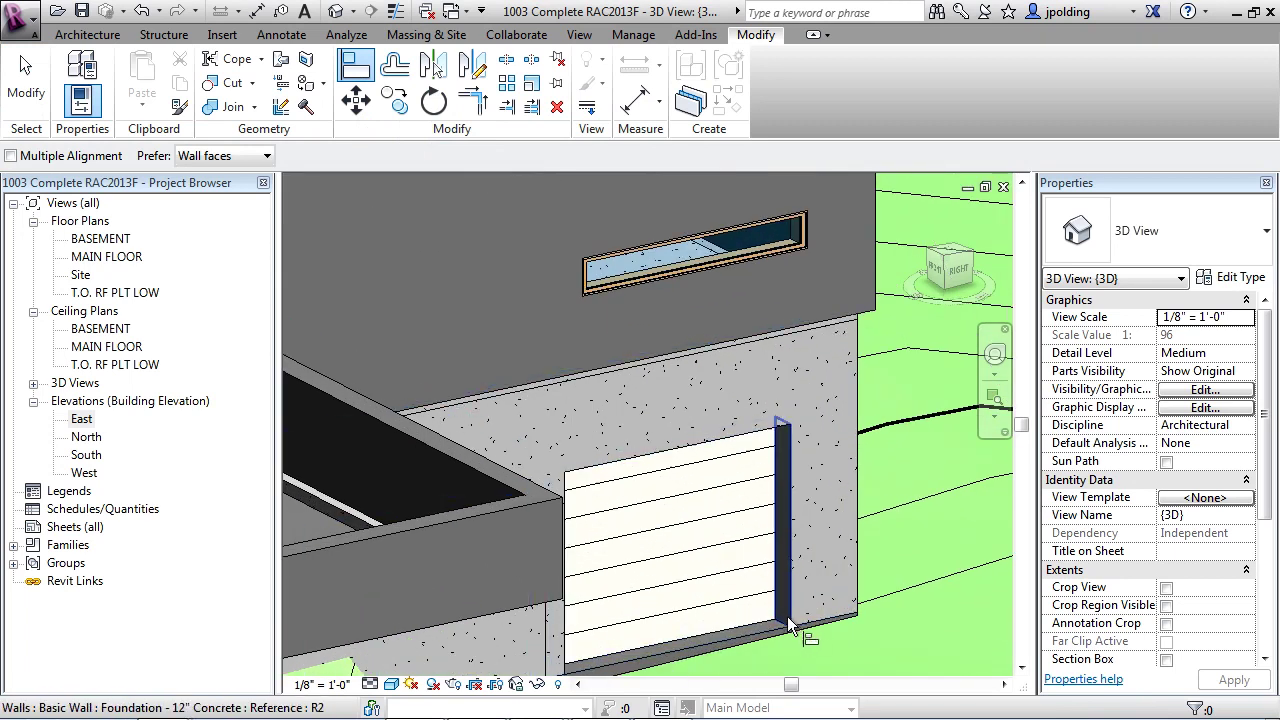
{"action": "left_click", "coordinate": [786, 622]}
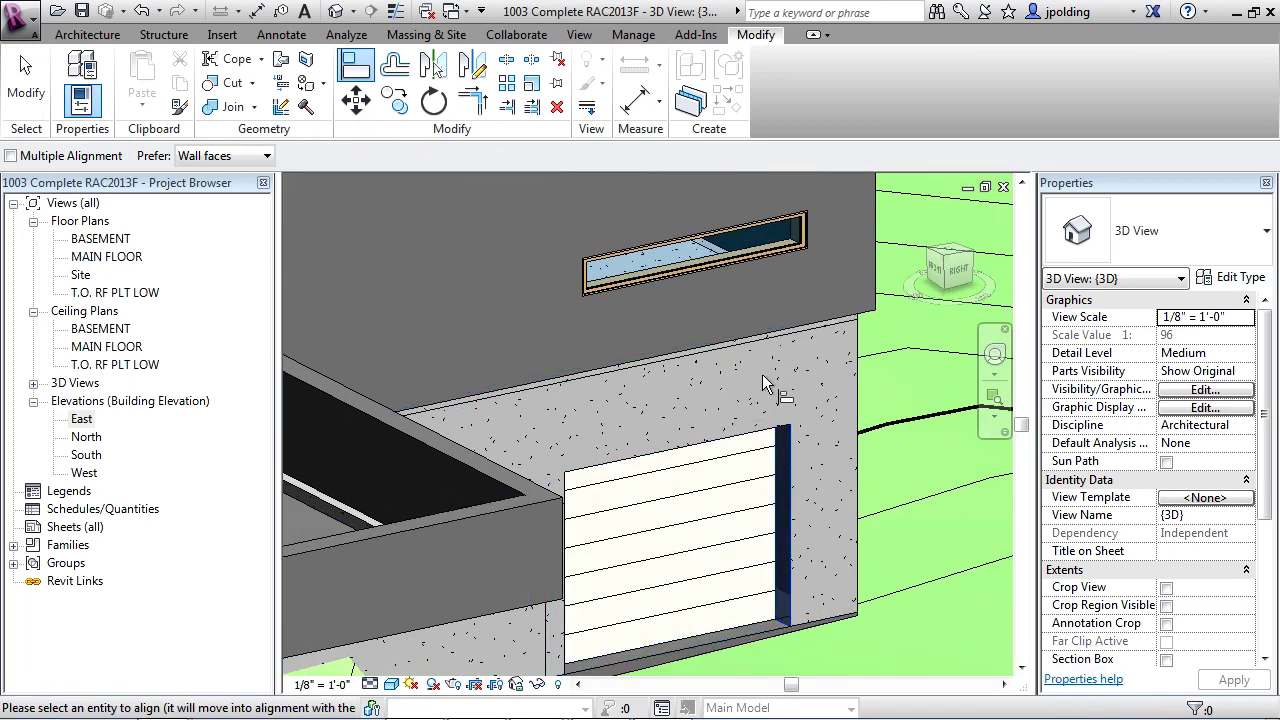
{"action": "left_click", "coordinate": [812, 236]}
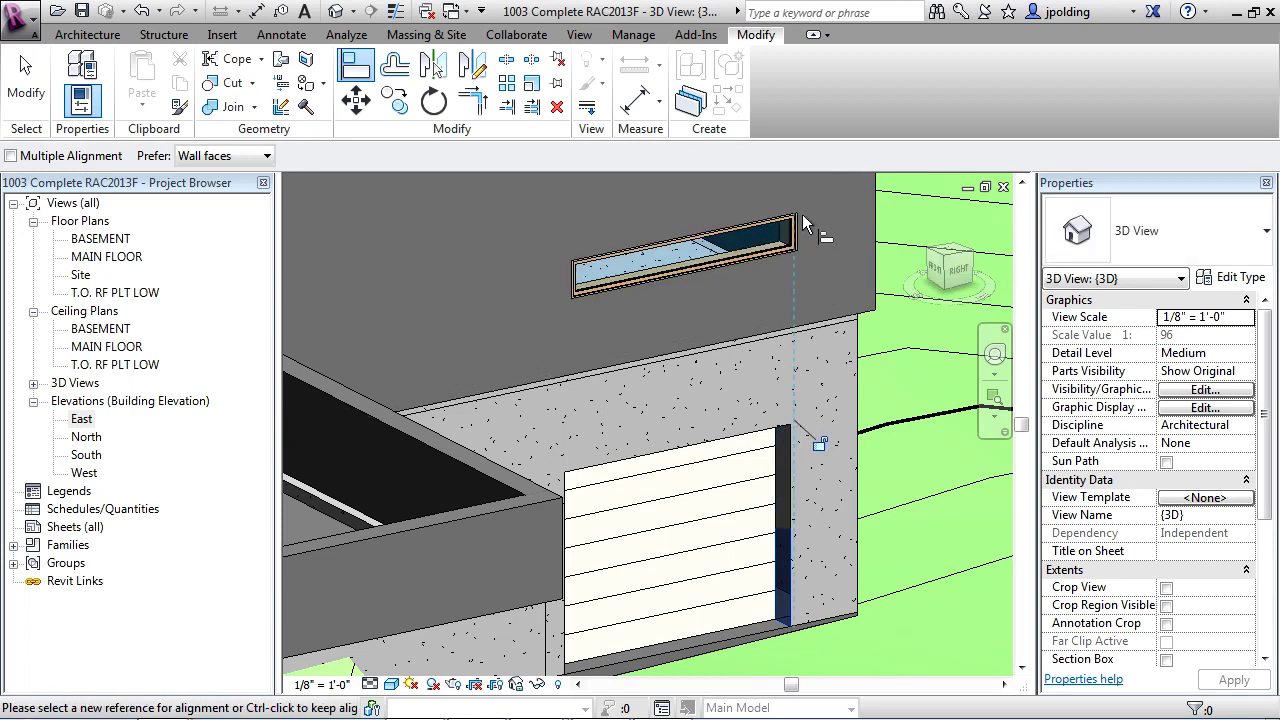
{"action": "left_click", "coordinate": [789, 487]}
{"action": "scroll", "coordinate": [803, 200], "scroll_direction": "up", "scroll_amount": 5}
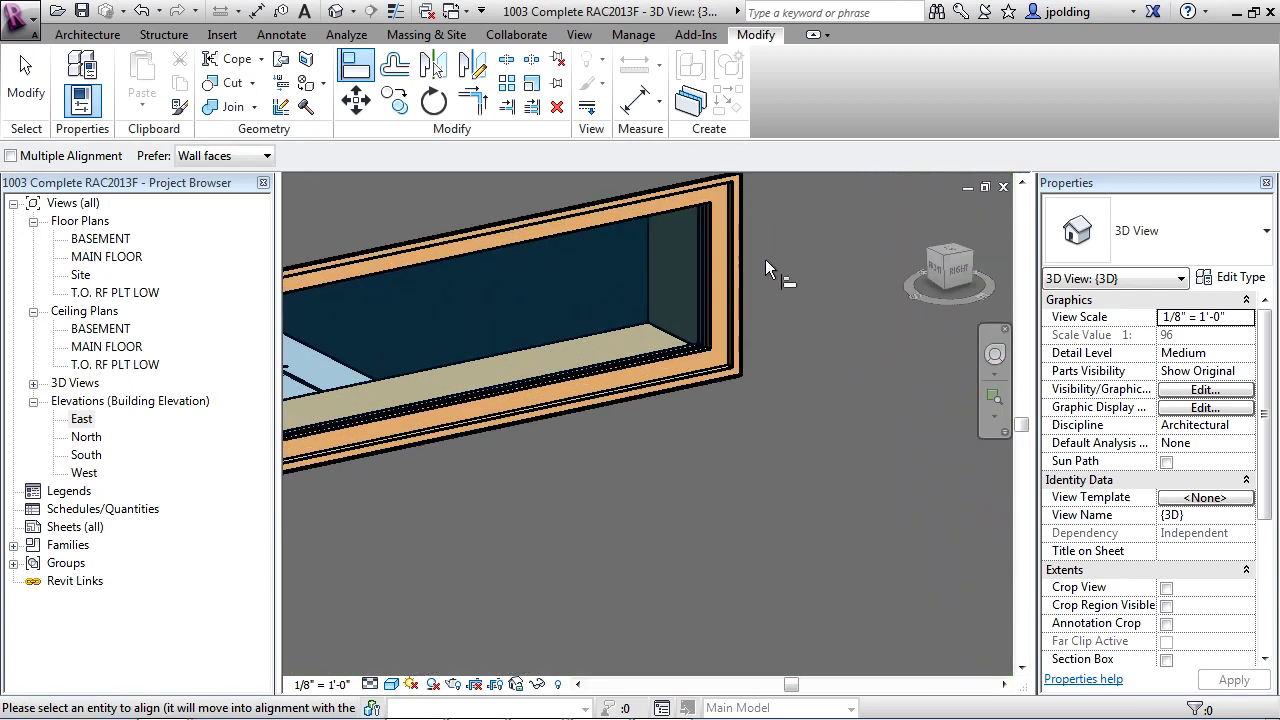
{"action": "left_click", "coordinate": [743, 259]}
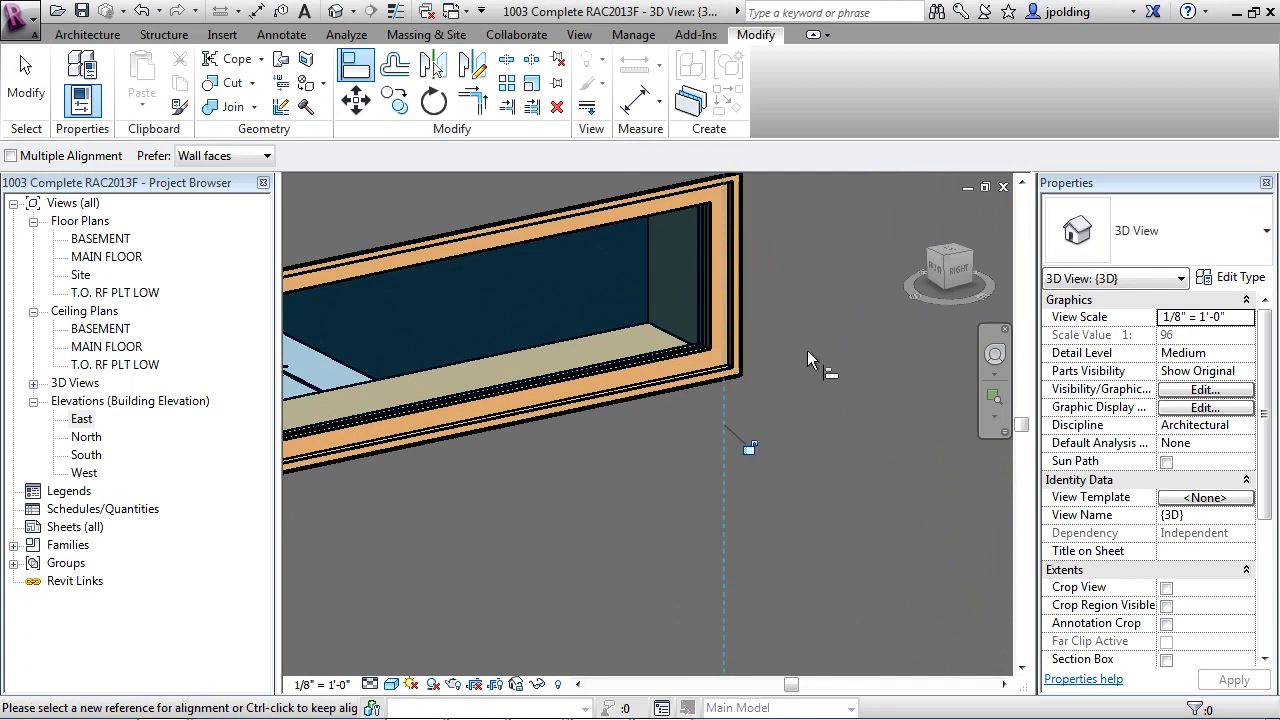
{"action": "scroll", "coordinate": [745, 368], "scroll_direction": "down", "scroll_amount": 6}
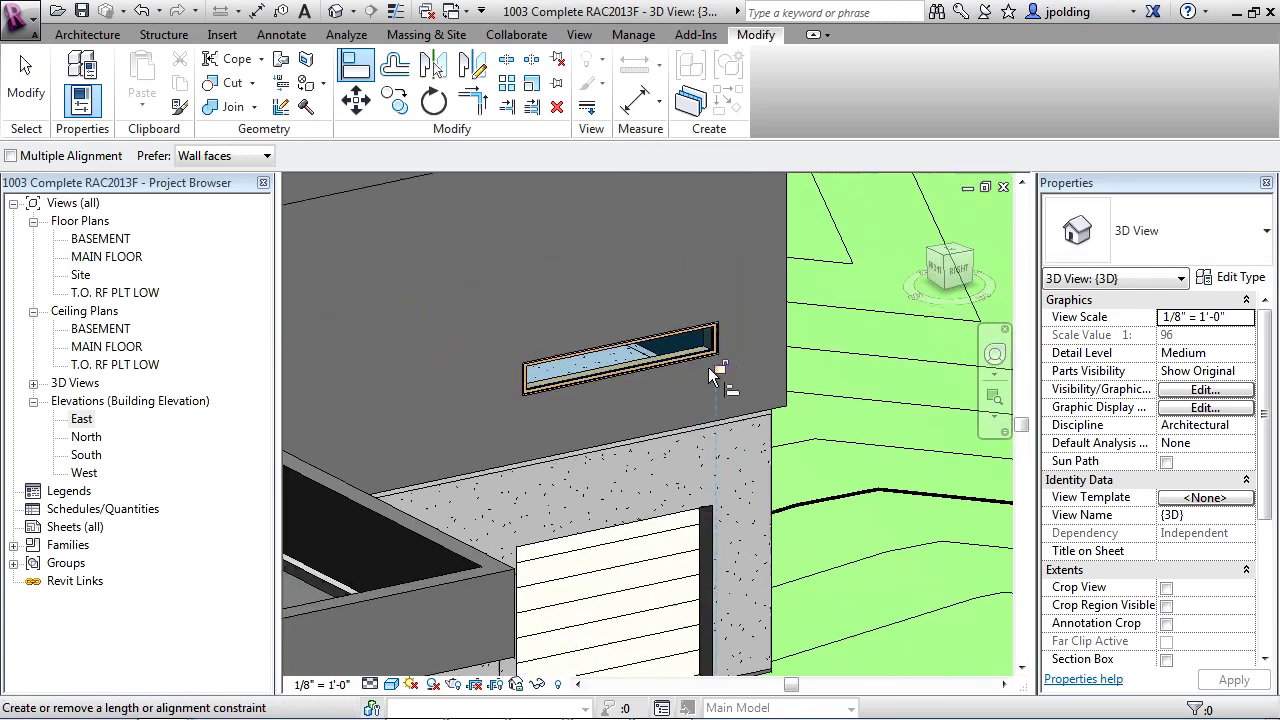
{"action": "middle_click_drag", "start_coordinate": [655, 355], "coordinate": [616, 356]}
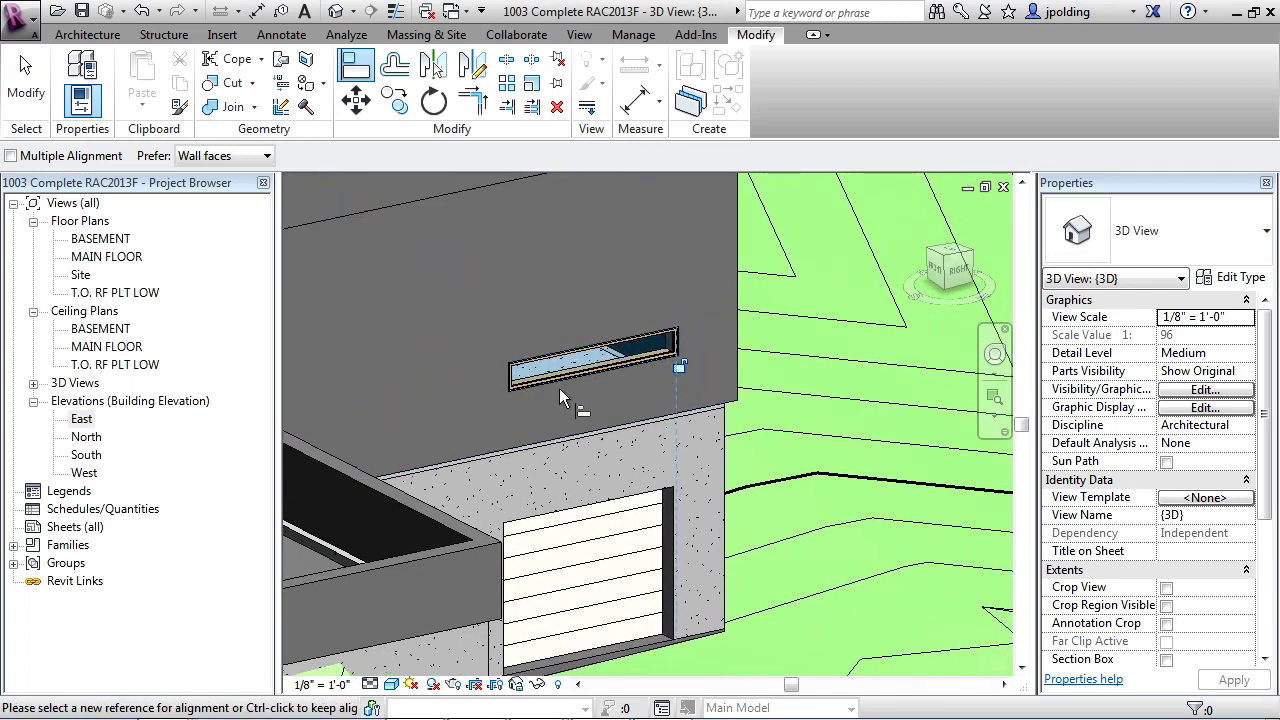
{"action": "middle_click_drag", "start_coordinate": [632, 400], "coordinate": [700, 460]}
{"action": "scroll", "coordinate": [640, 455], "scroll_direction": "down", "scroll_amount": 1}
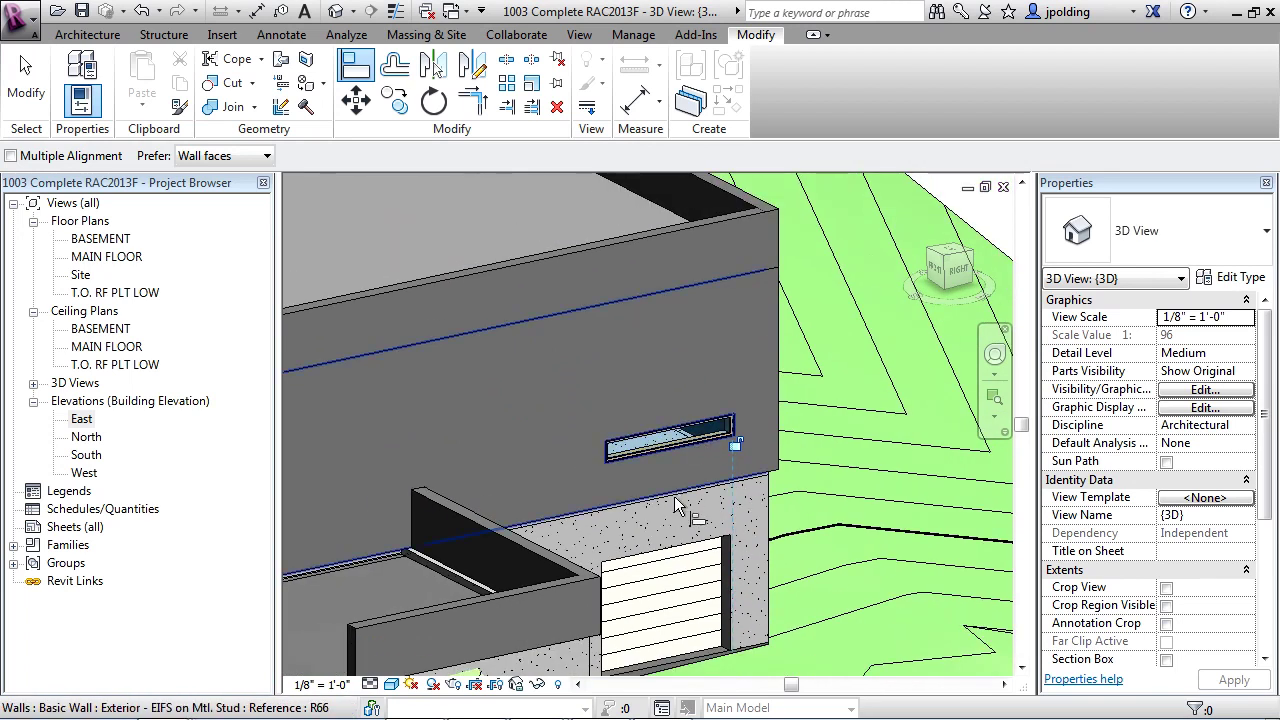
{"action": "left_click", "coordinate": [643, 449]}
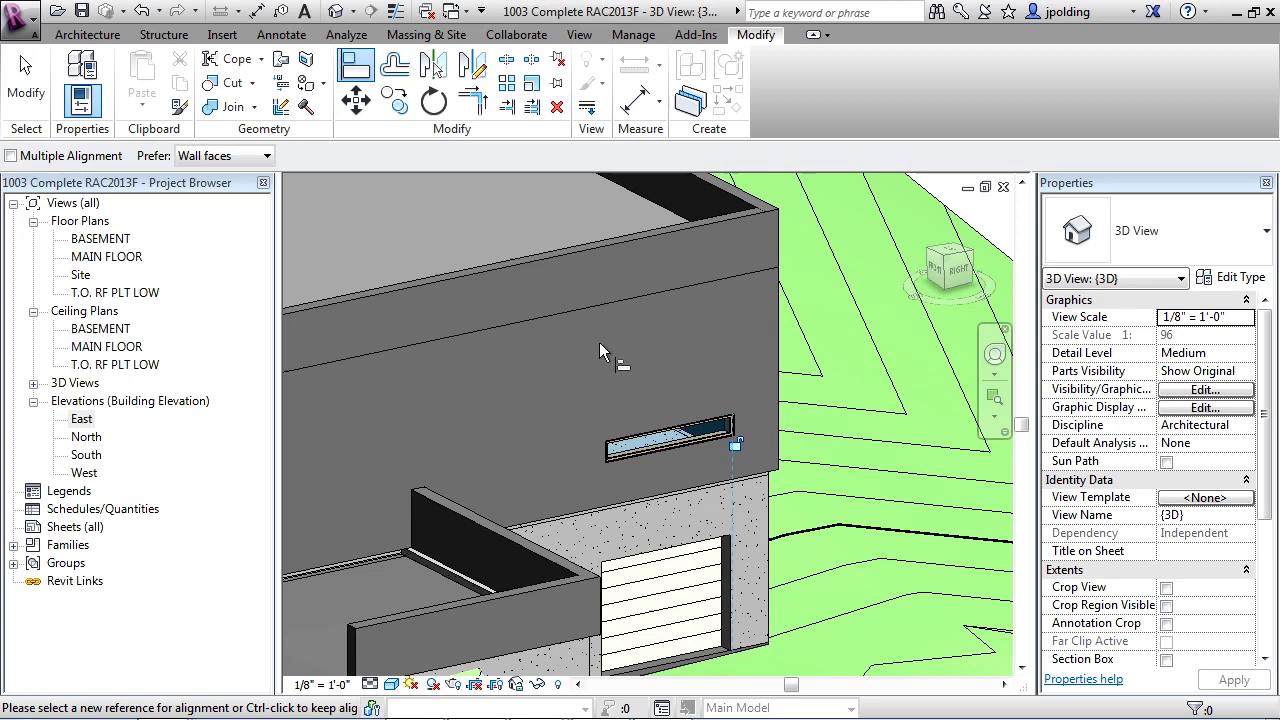
Set the slit window's Sill Height to 9' 0" in Properties and apply
{"action": "left_click", "coordinate": [22, 76]}
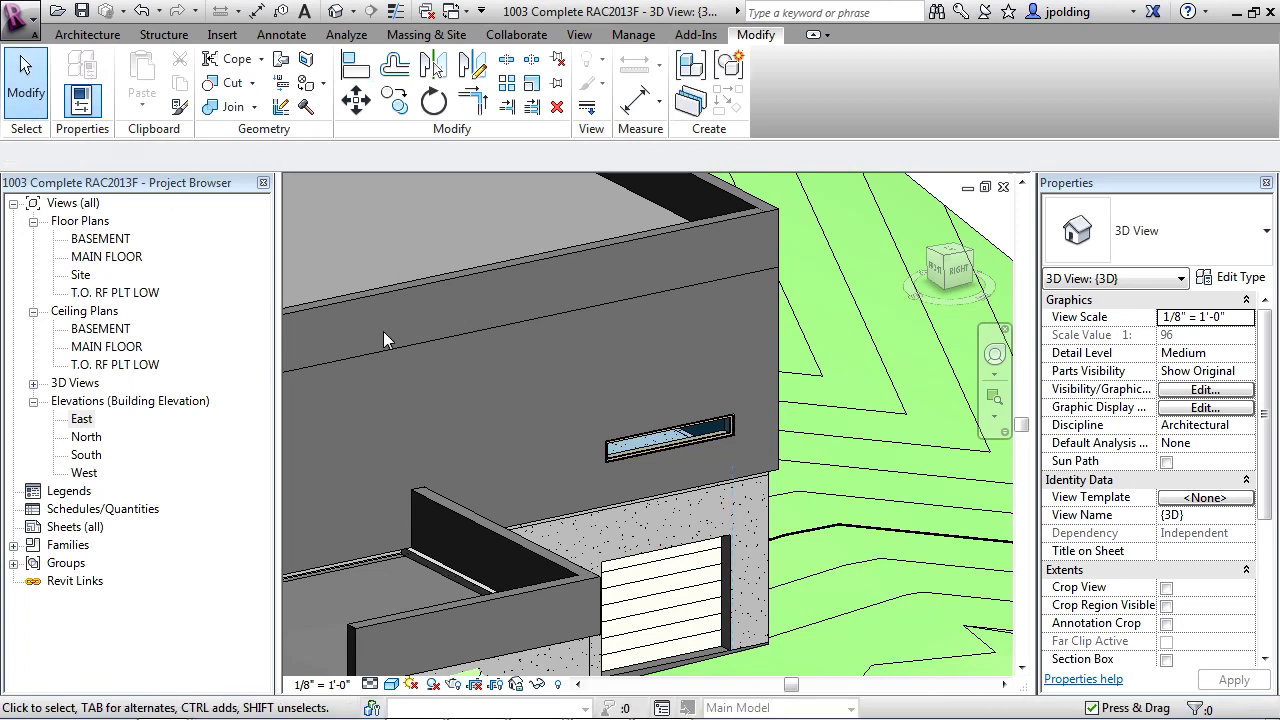
{"action": "left_click", "coordinate": [650, 440]}
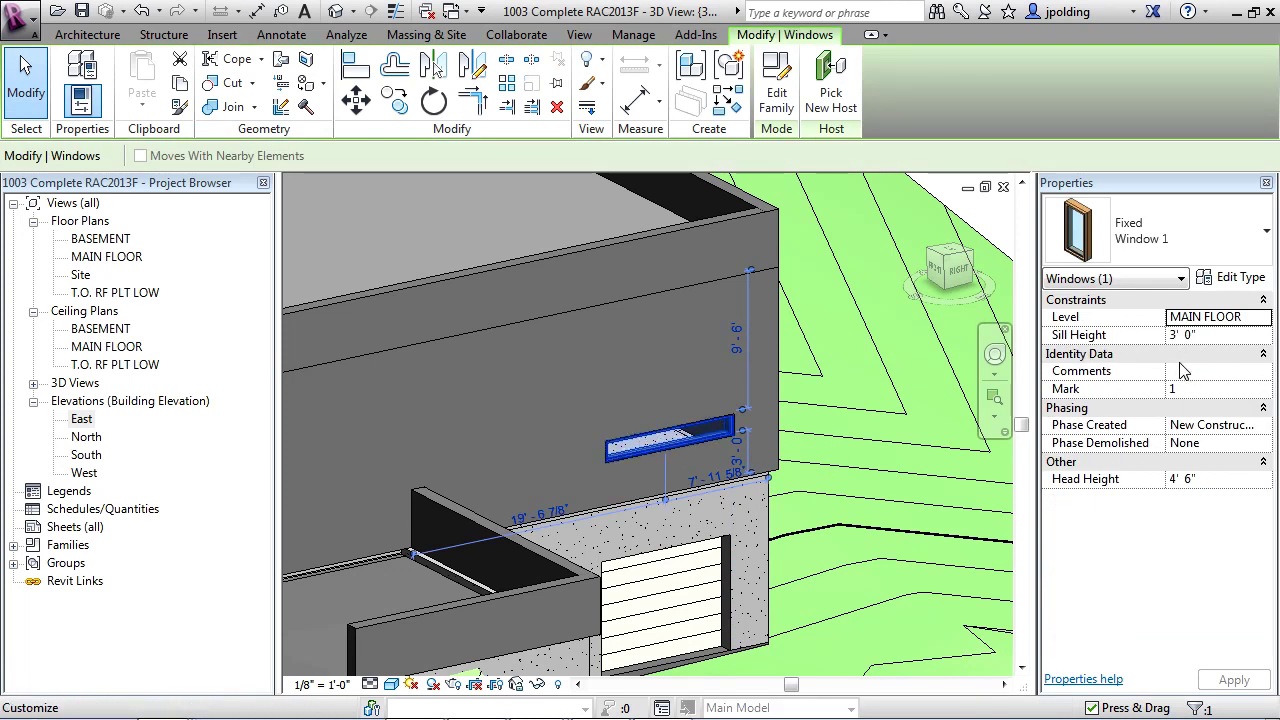
{"action": "left_click", "coordinate": [1213, 336]}
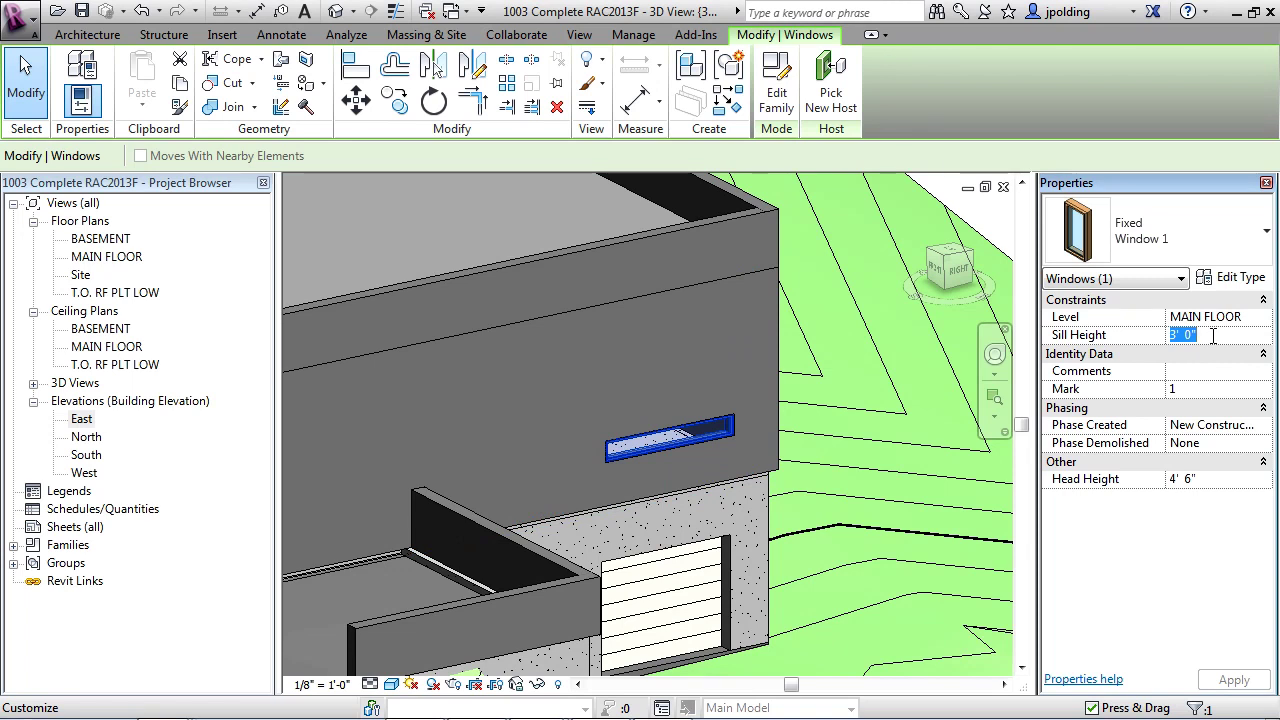
{"action": "type", "text": "'"}
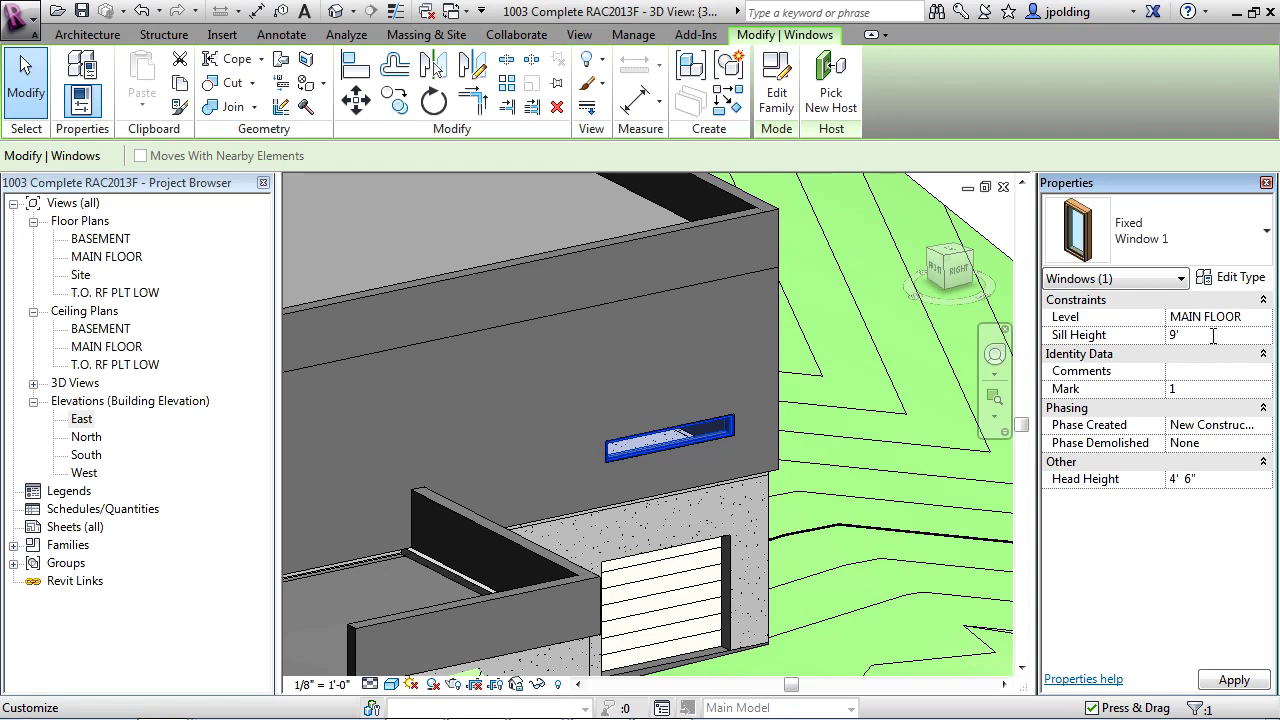
{"action": "key", "text": "Return"}
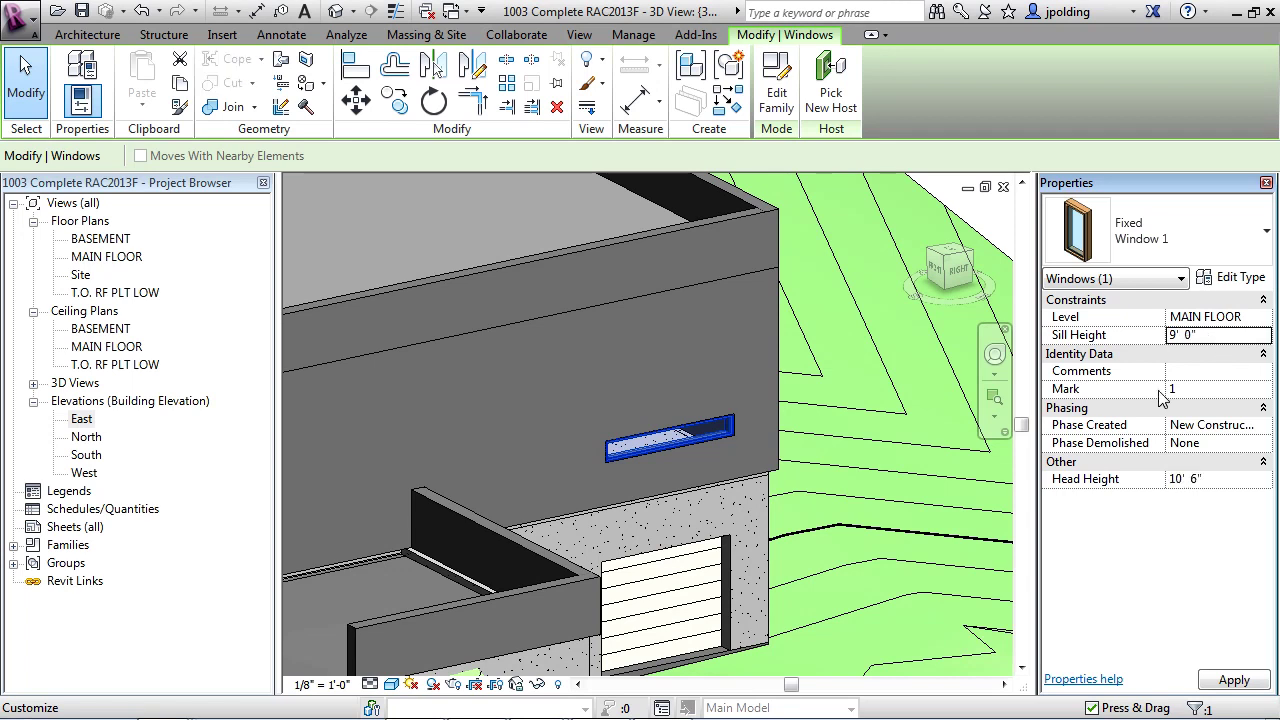
{"action": "left_click", "coordinate": [1235, 680]}
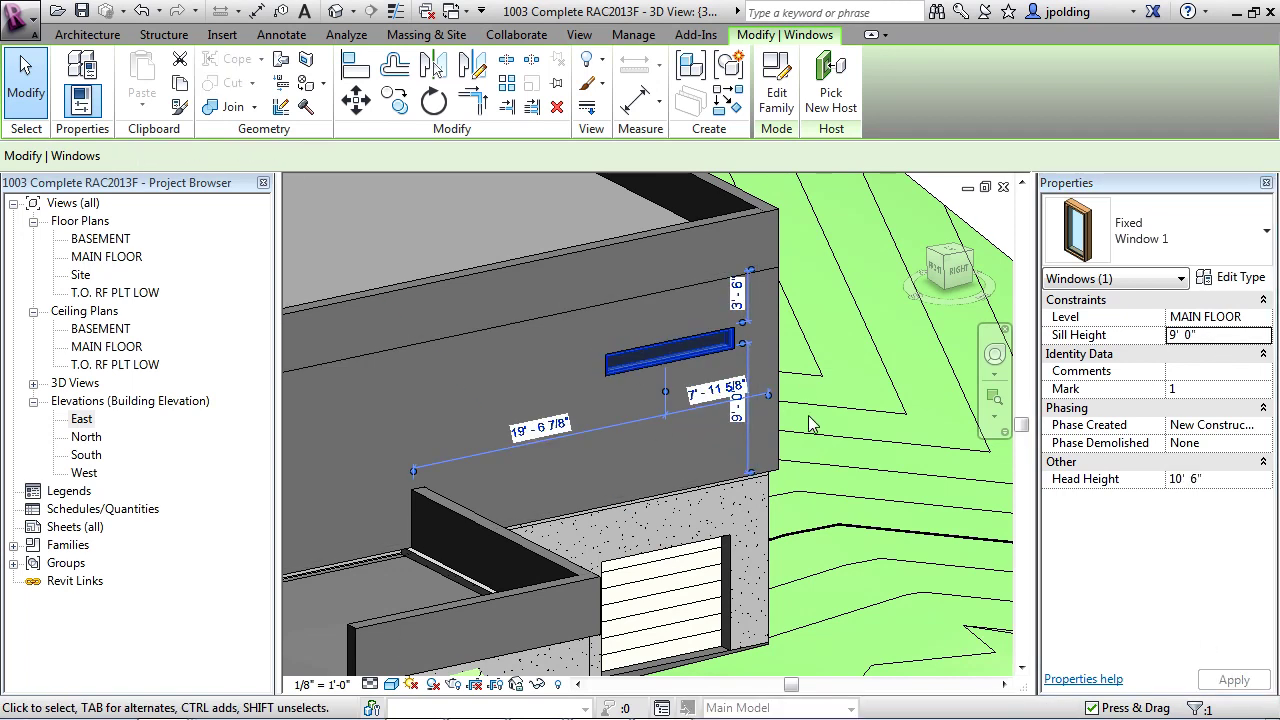
{"action": "scroll", "coordinate": [820, 418], "scroll_direction": "down", "scroll_amount": 2}
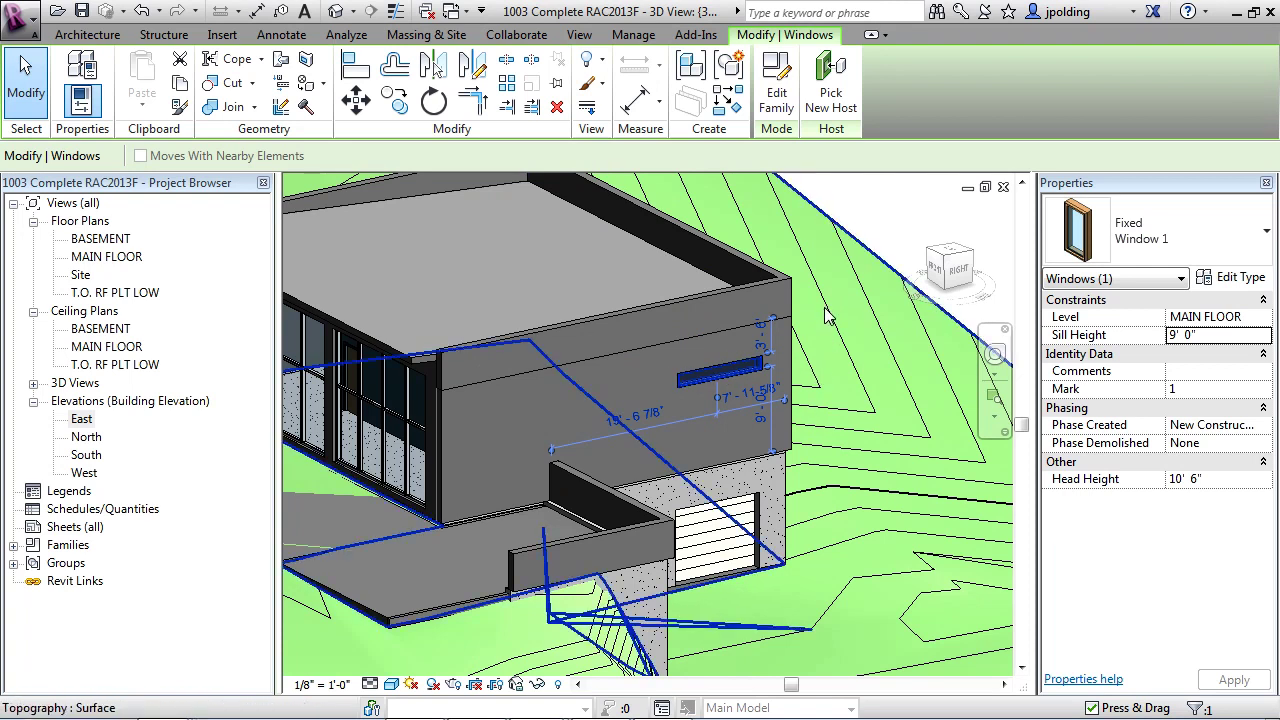
{"action": "middle_click_drag", "start_coordinate": [828, 325], "coordinate": [589, 384], "text": "shift"}
{"action": "key", "text": "Escape"}
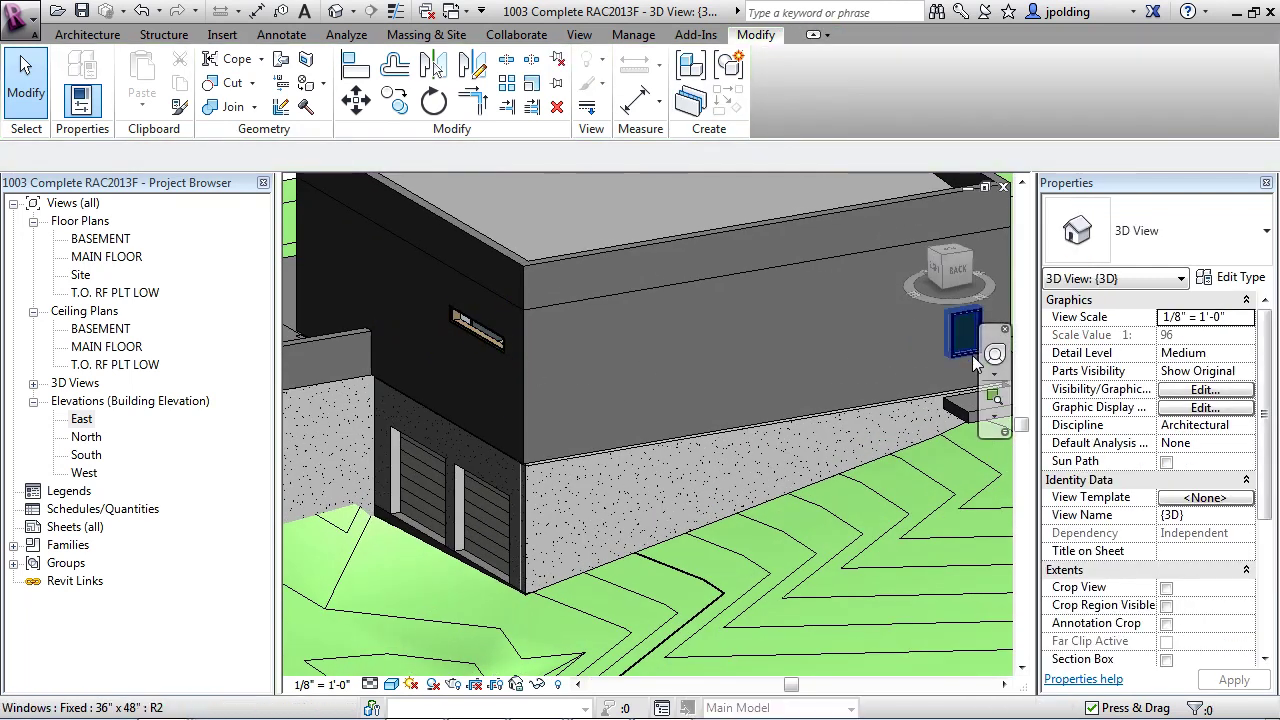
{"action": "left_click", "coordinate": [975, 356]}
{"action": "middle_click_drag", "start_coordinate": [975, 356], "coordinate": [647, 378], "text": "shift"}
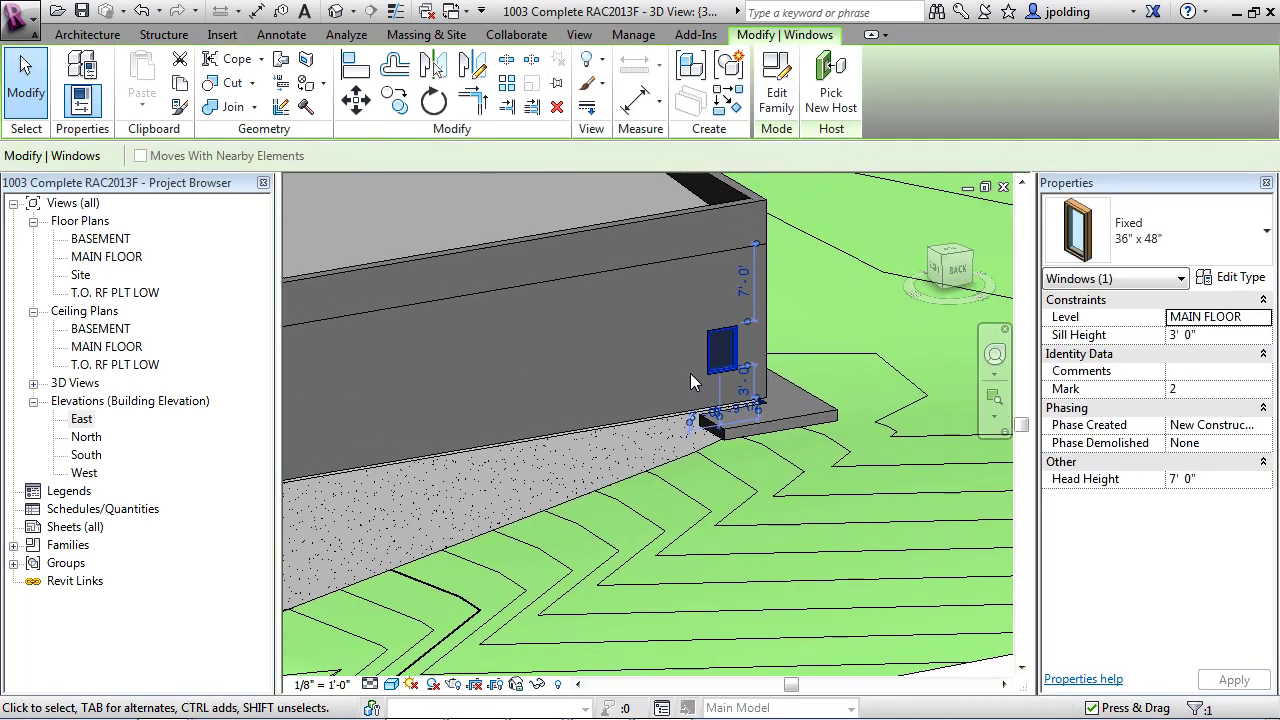
{"action": "left_click", "coordinate": [1150, 235]}
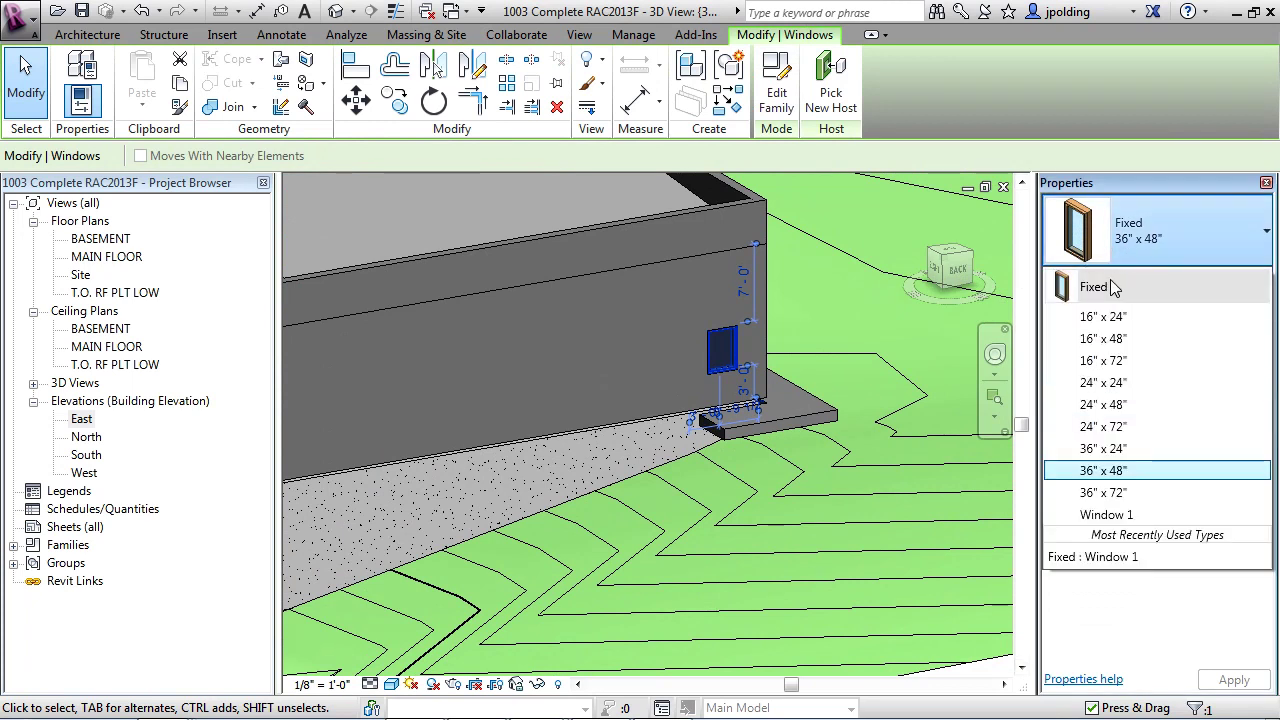
{"action": "left_click", "coordinate": [1104, 514]}
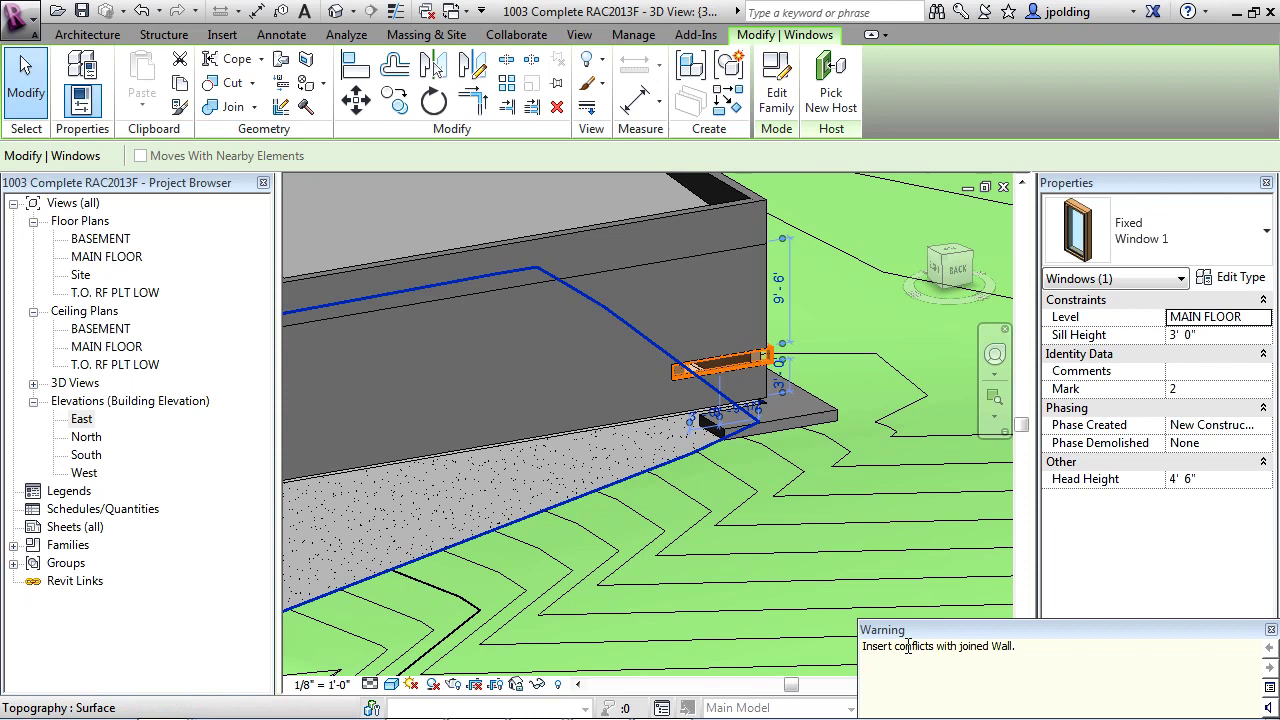
{"action": "left_click_drag", "start_coordinate": [1020, 646], "coordinate": [850, 652]}
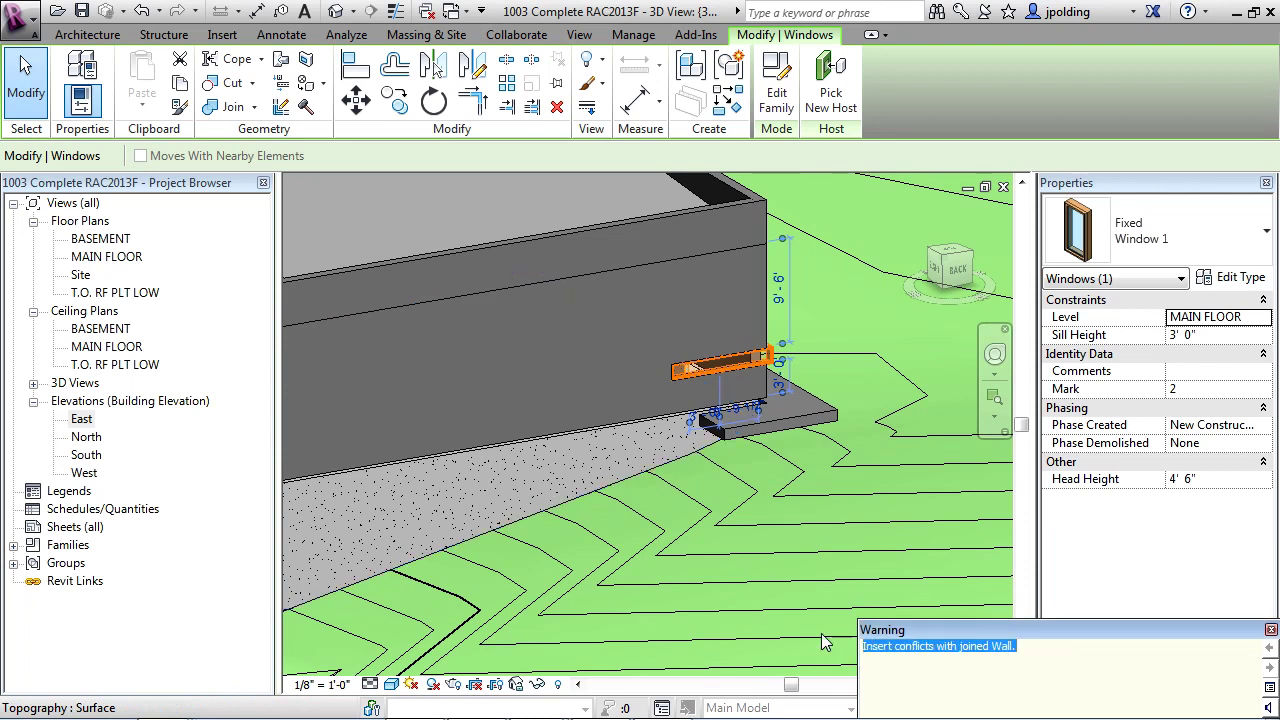
{"action": "left_click", "coordinate": [1271, 630]}
{"action": "scroll", "coordinate": [975, 467], "scroll_direction": "up", "scroll_amount": 7}
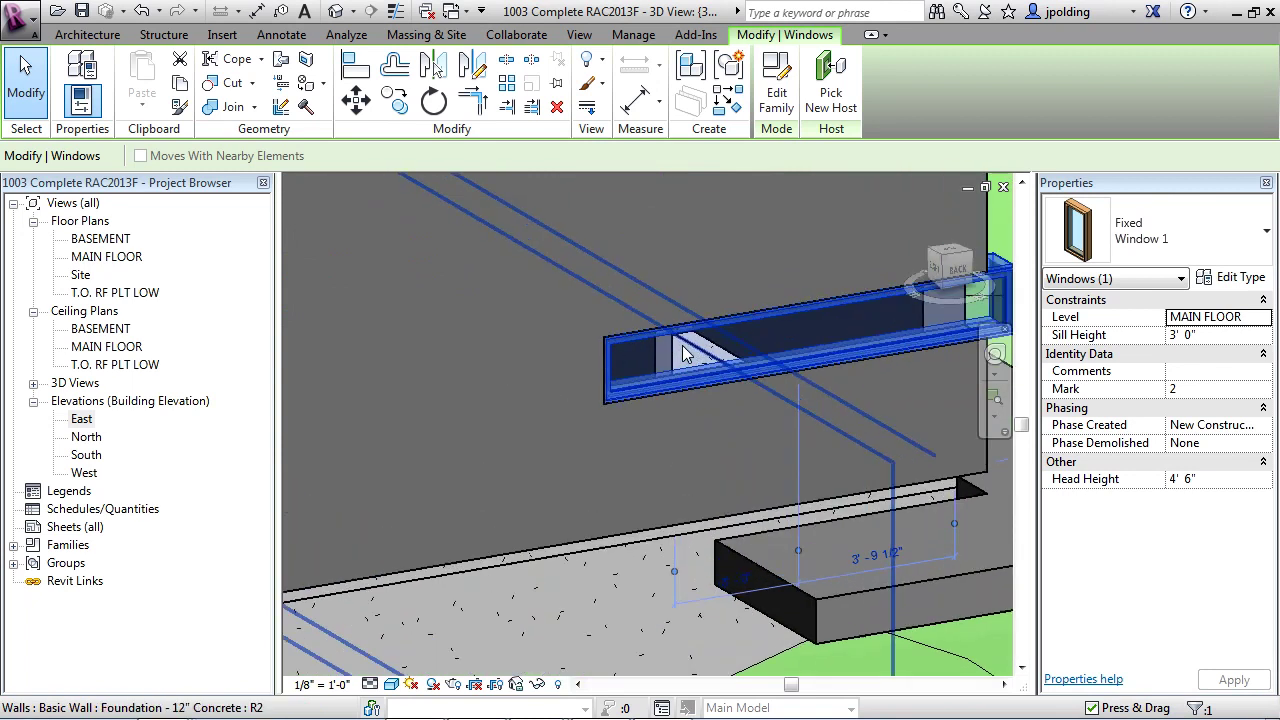
{"action": "scroll", "coordinate": [682, 345], "scroll_direction": "up", "scroll_amount": 1}
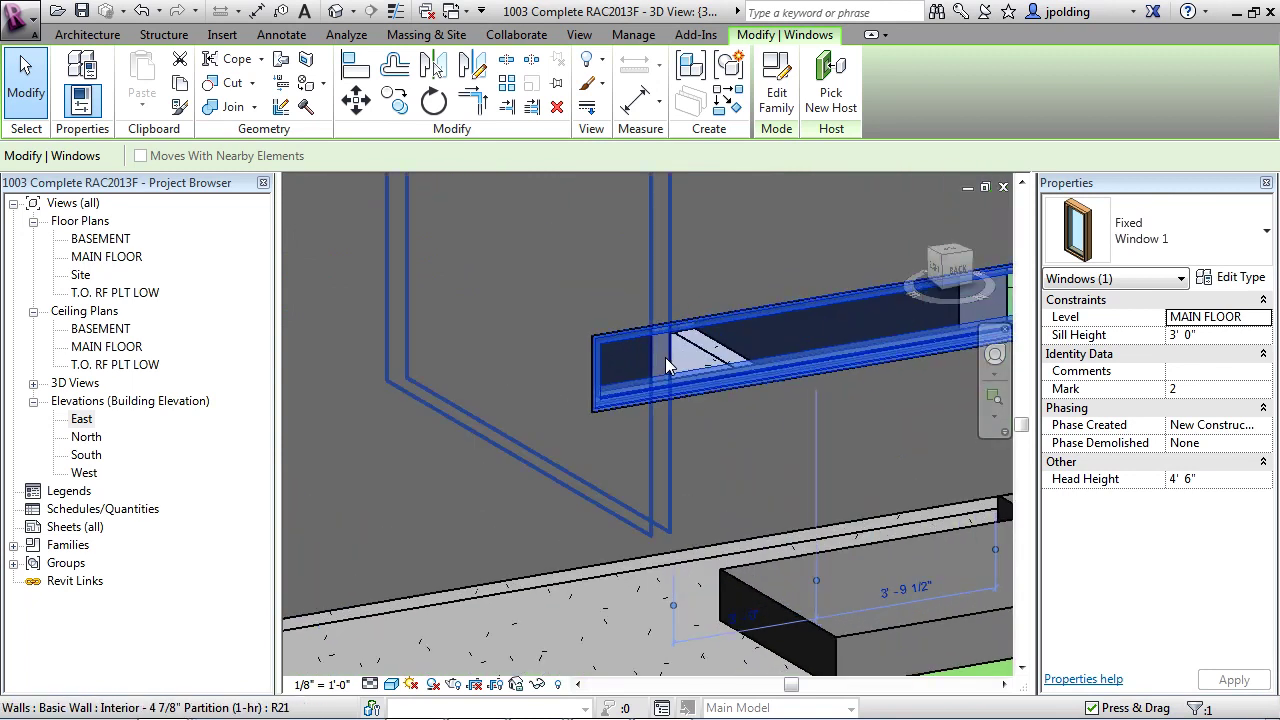
{"action": "scroll", "coordinate": [665, 357], "scroll_direction": "down", "scroll_amount": 5}
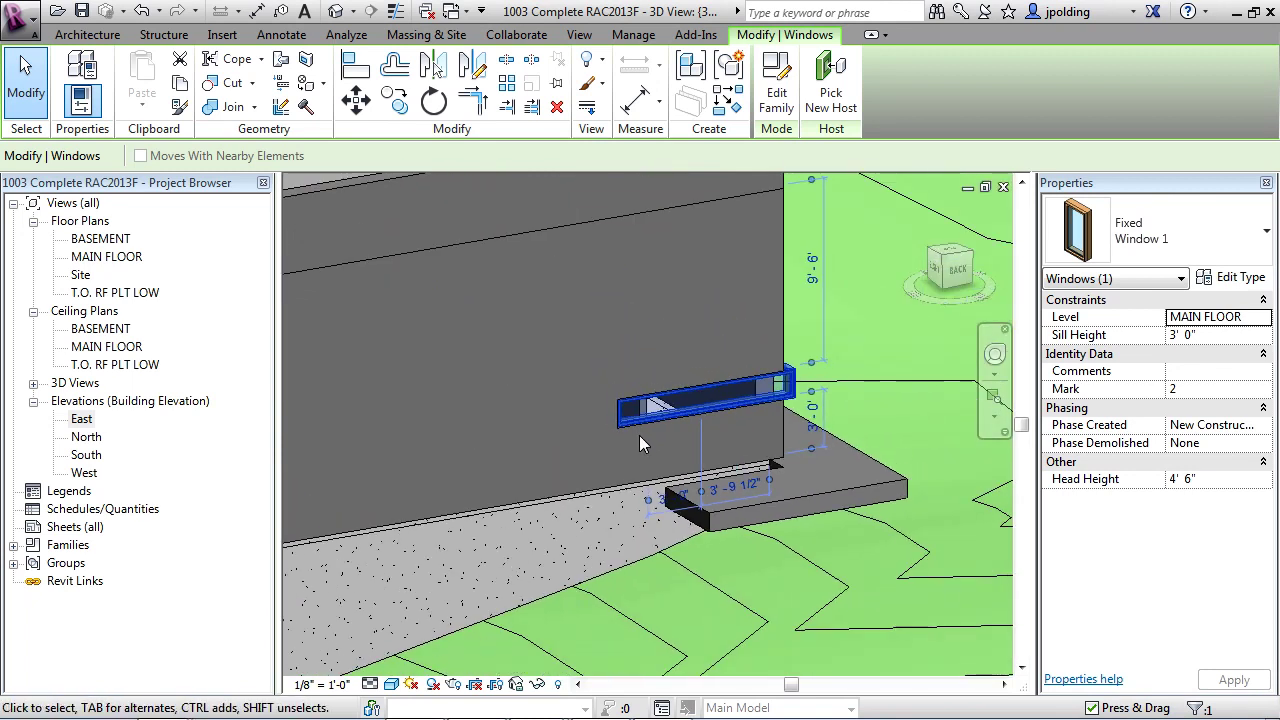
{"action": "scroll", "coordinate": [805, 388], "scroll_direction": "up", "scroll_amount": 3}
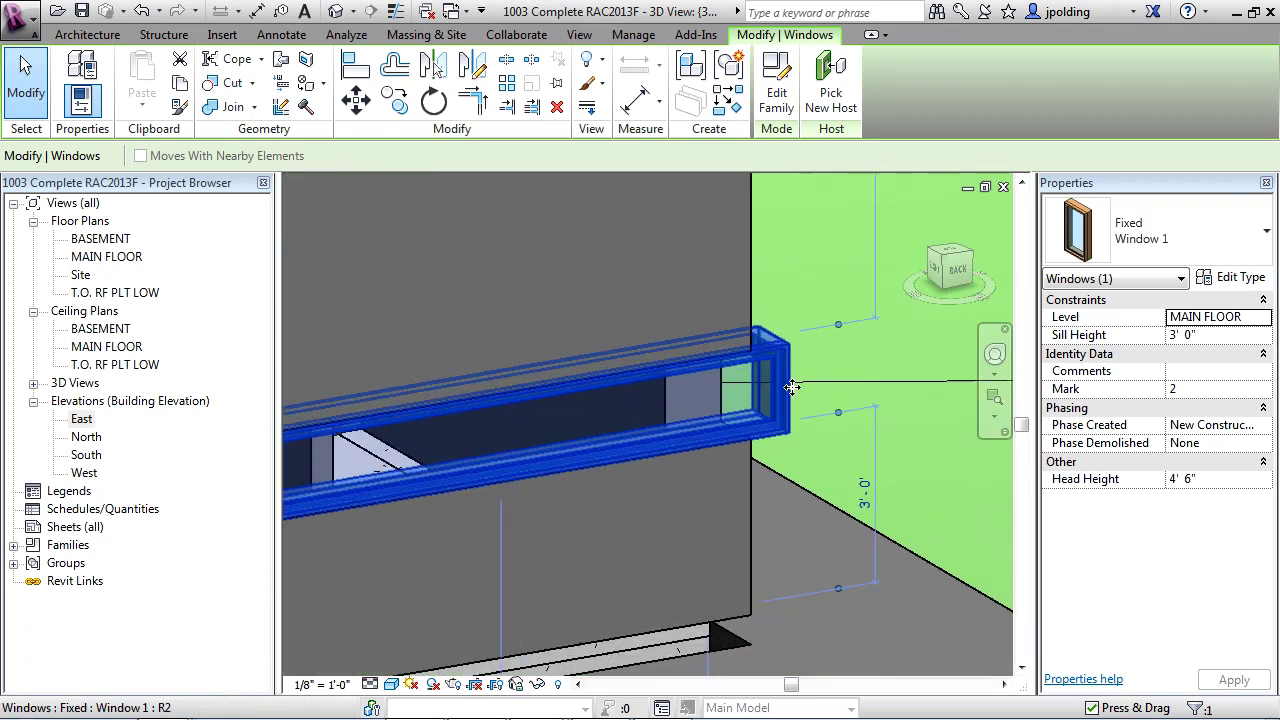
{"action": "scroll", "coordinate": [911, 388], "scroll_direction": "down", "scroll_amount": 5}
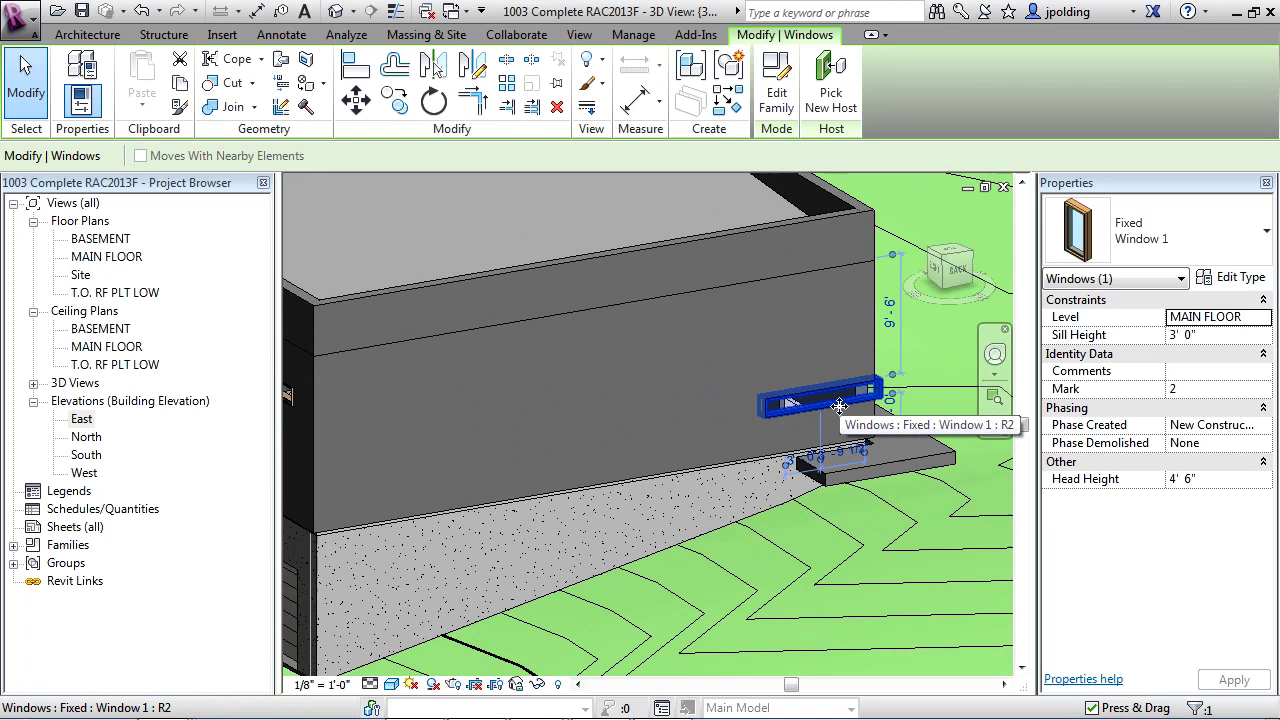
Set the window's sill height to 9' 0" and orbit to view its wall
{"action": "left_click", "coordinate": [1218, 336]}
{"action": "type", "text": "9"}
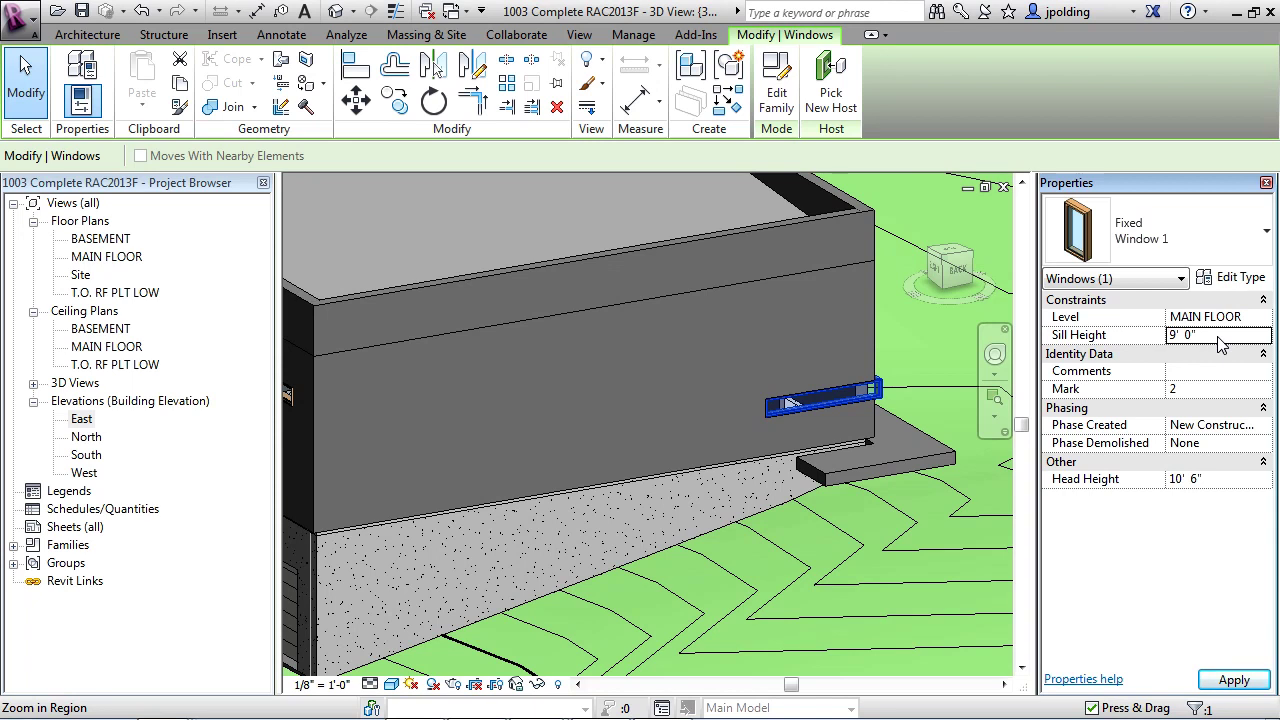
{"action": "key", "text": "Return"}
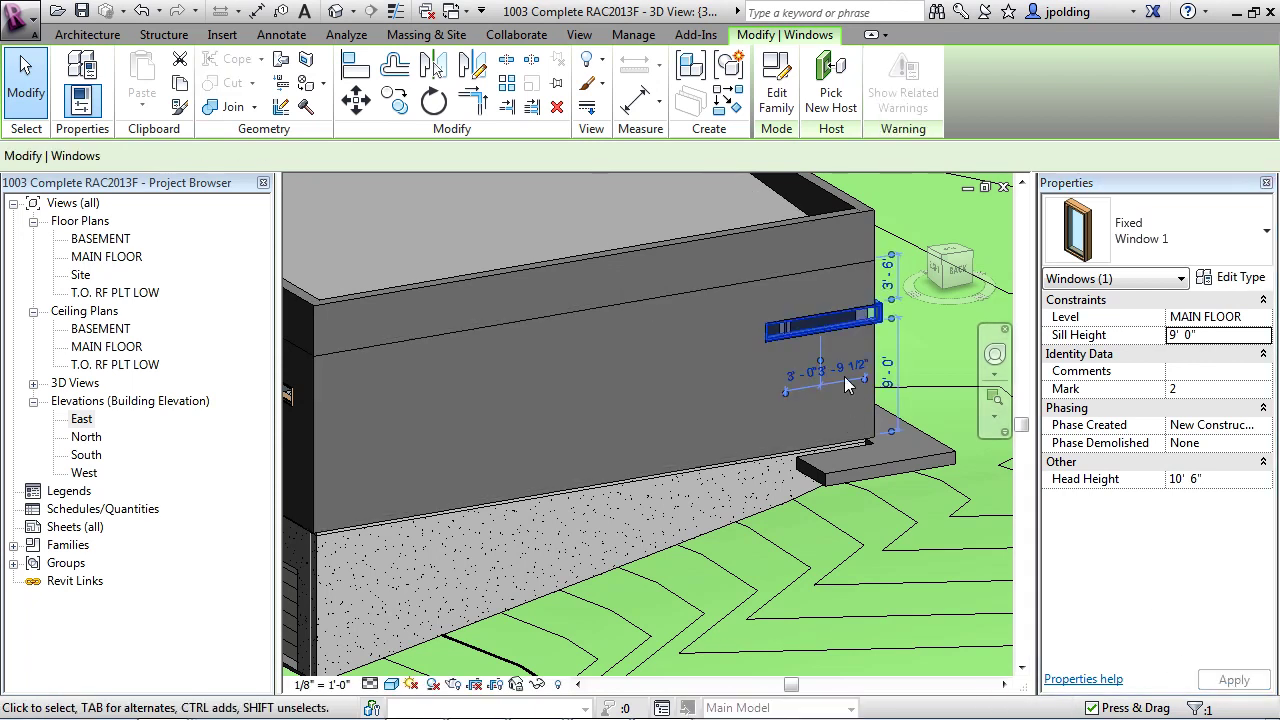
{"action": "scroll", "coordinate": [829, 311], "scroll_direction": "up", "scroll_amount": 1}
{"action": "scroll", "coordinate": [829, 311], "scroll_direction": "up", "scroll_amount": 2}
{"action": "middle_click_drag", "start_coordinate": [829, 349], "coordinate": [825, 288], "text": "shift"}
{"action": "scroll", "coordinate": [763, 346], "scroll_direction": "up", "scroll_amount": 3}
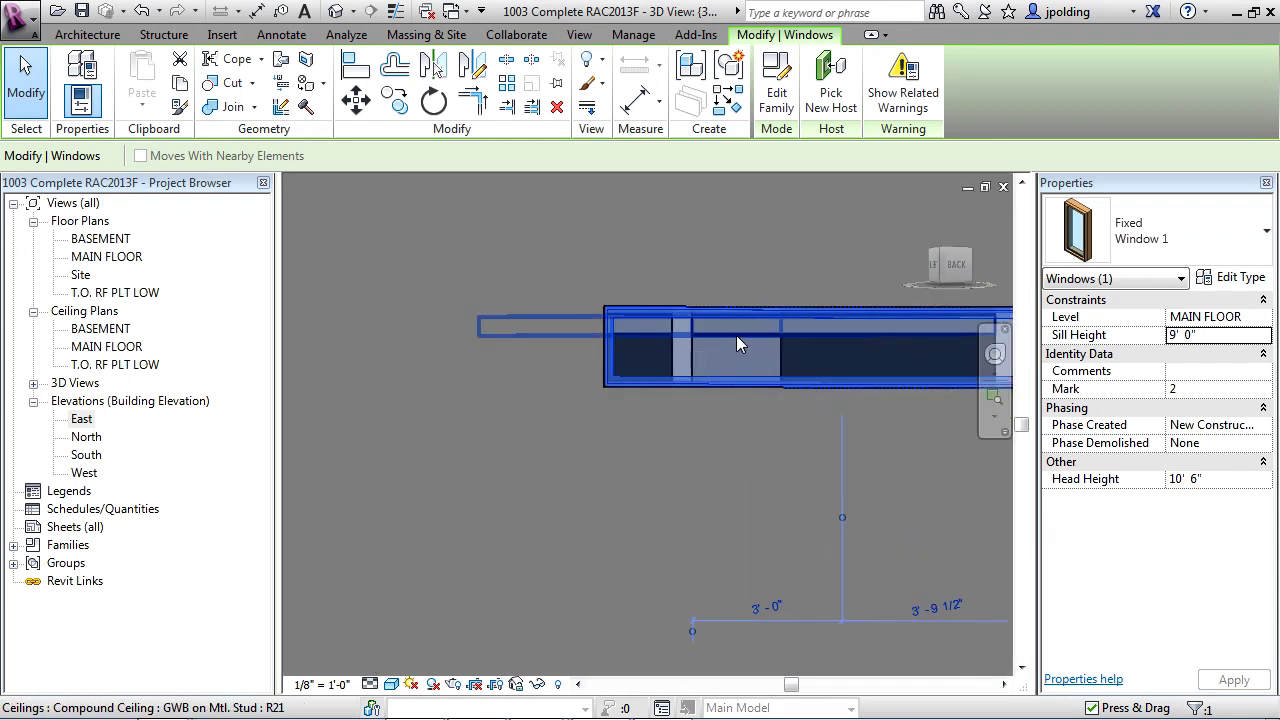
{"action": "middle_click_drag", "start_coordinate": [708, 406], "coordinate": [735, 396], "text": "shift"}
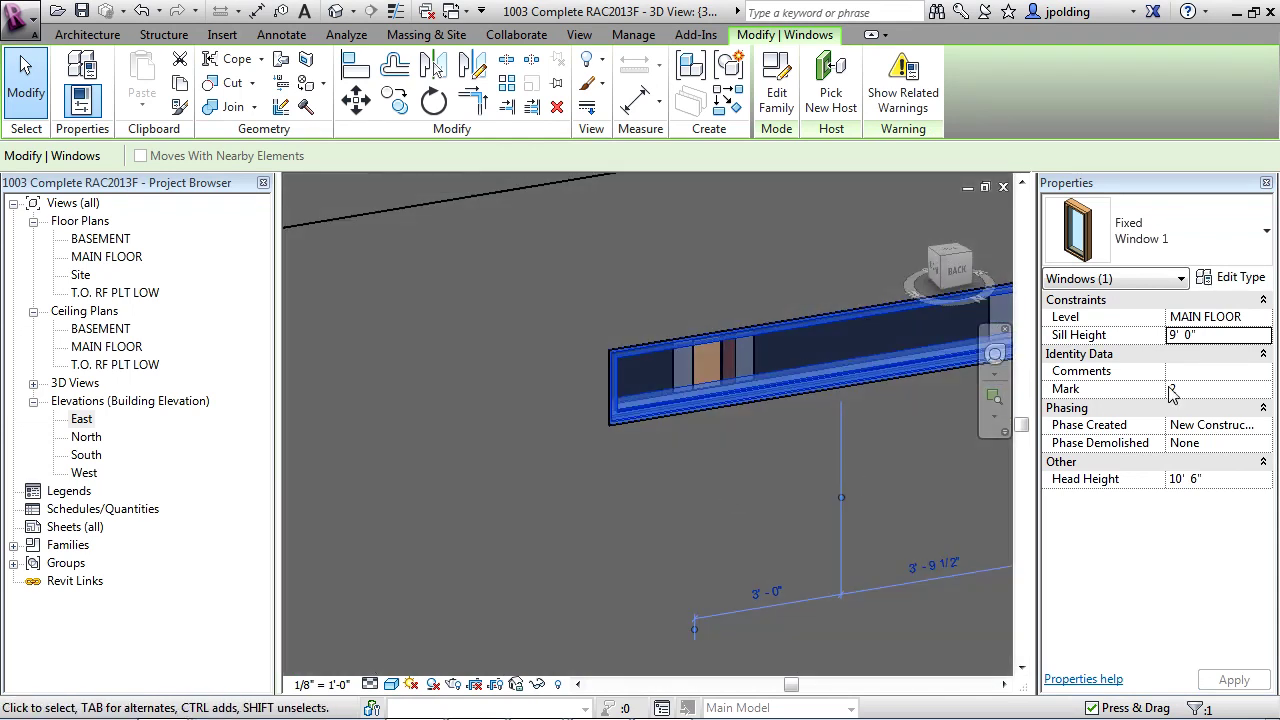
Change the sill height to 8' 0", apply it, and orbit around the raised window
{"action": "left_click", "coordinate": [1210, 339]}
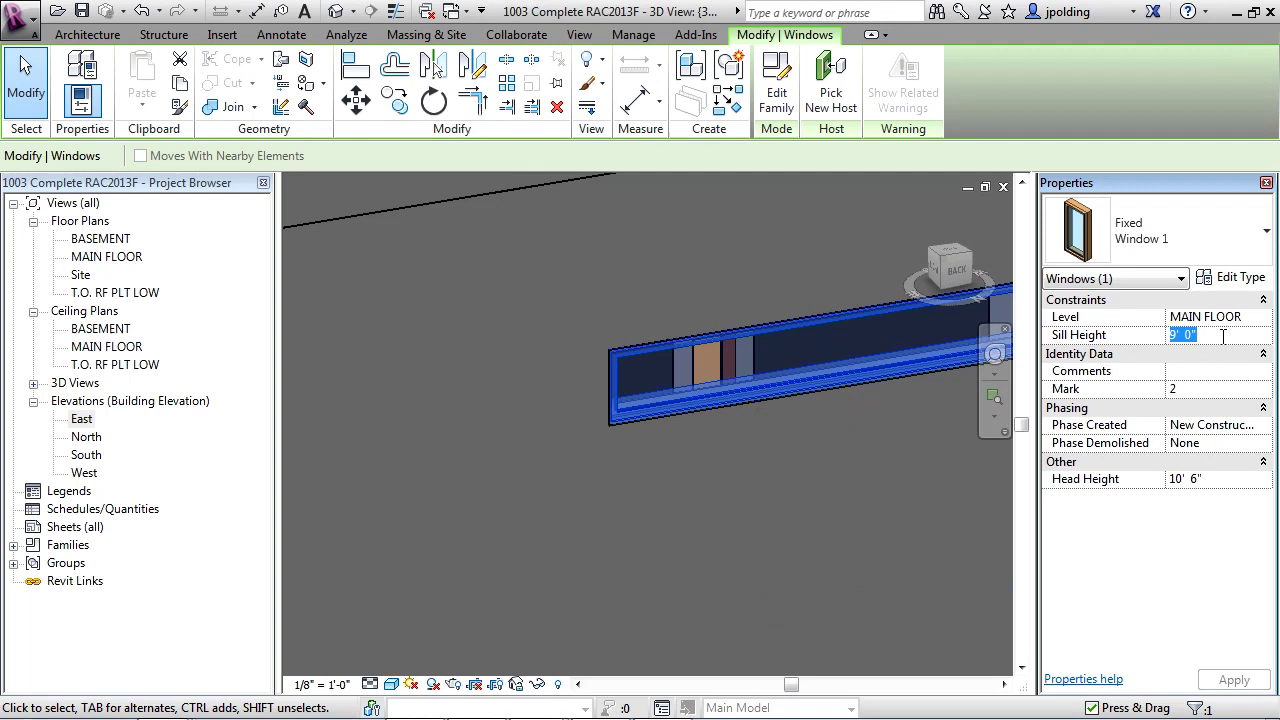
{"action": "type", "text": "8"}
{"action": "key", "text": "Return"}
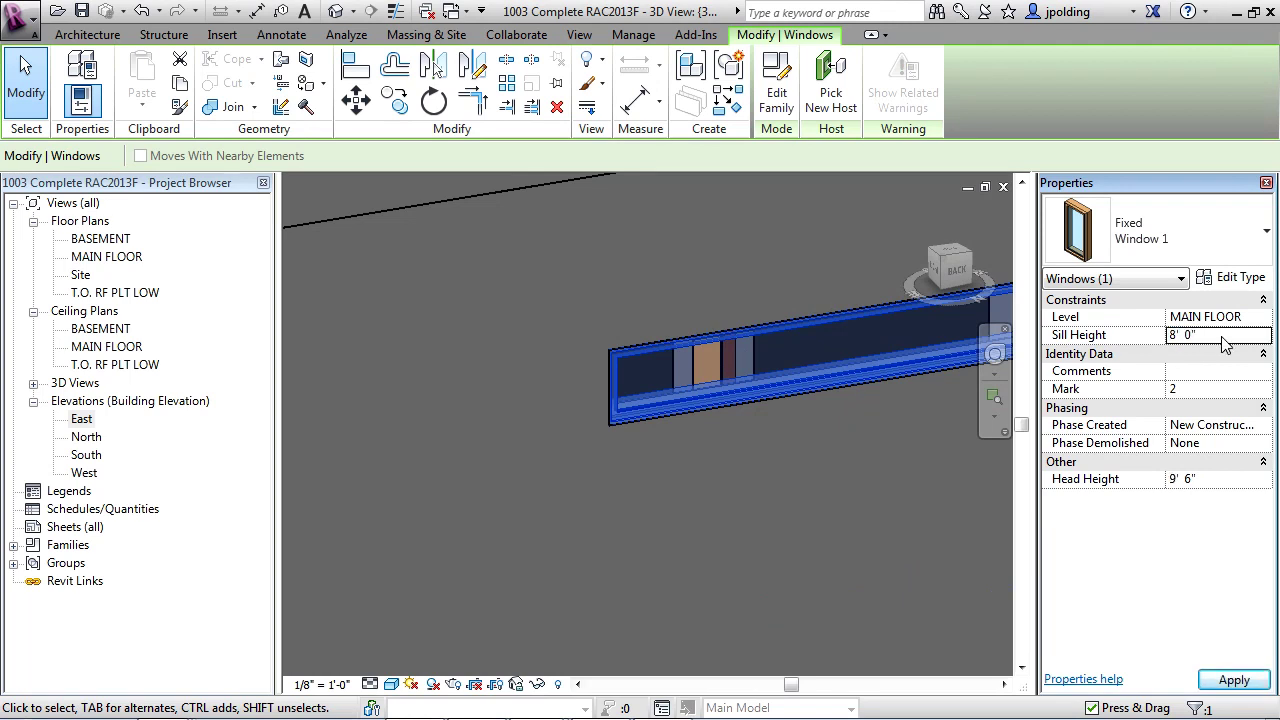
{"action": "left_click", "coordinate": [1233, 679]}
{"action": "middle_click_drag", "start_coordinate": [742, 516], "coordinate": [662, 420], "text": "shift"}
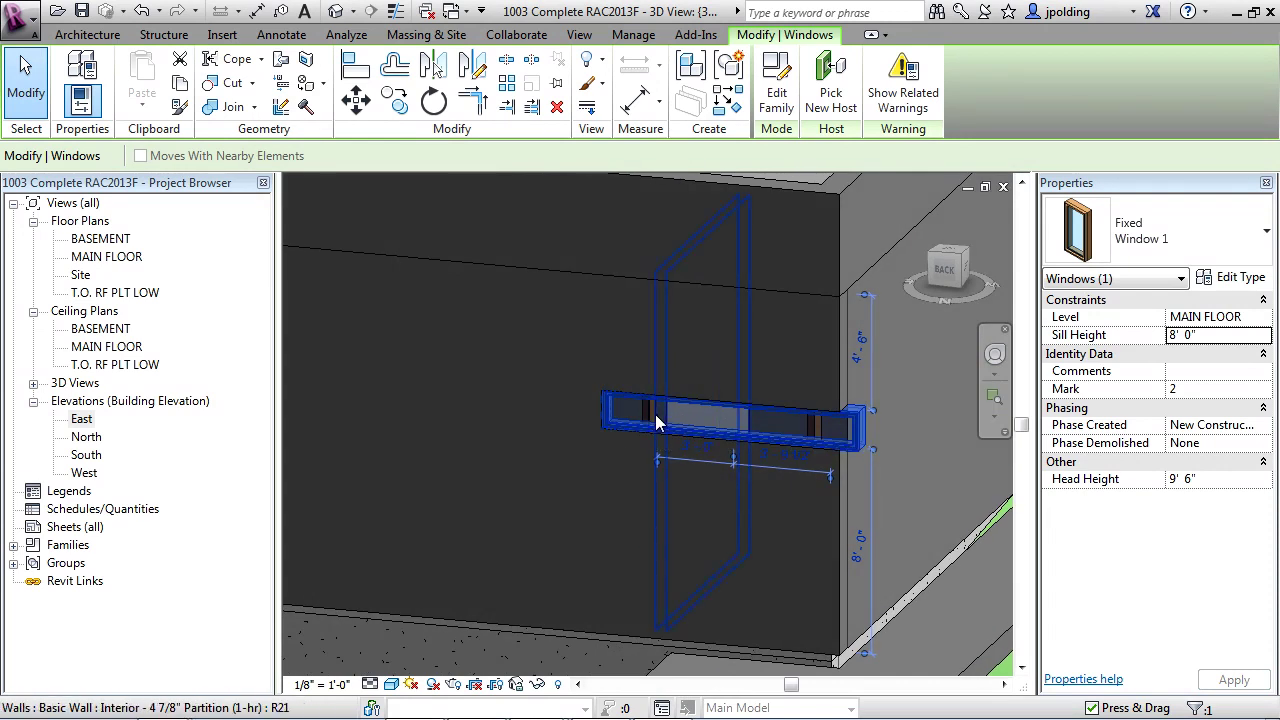
{"action": "middle_click_drag", "start_coordinate": [636, 538], "coordinate": [766, 548], "text": "shift"}
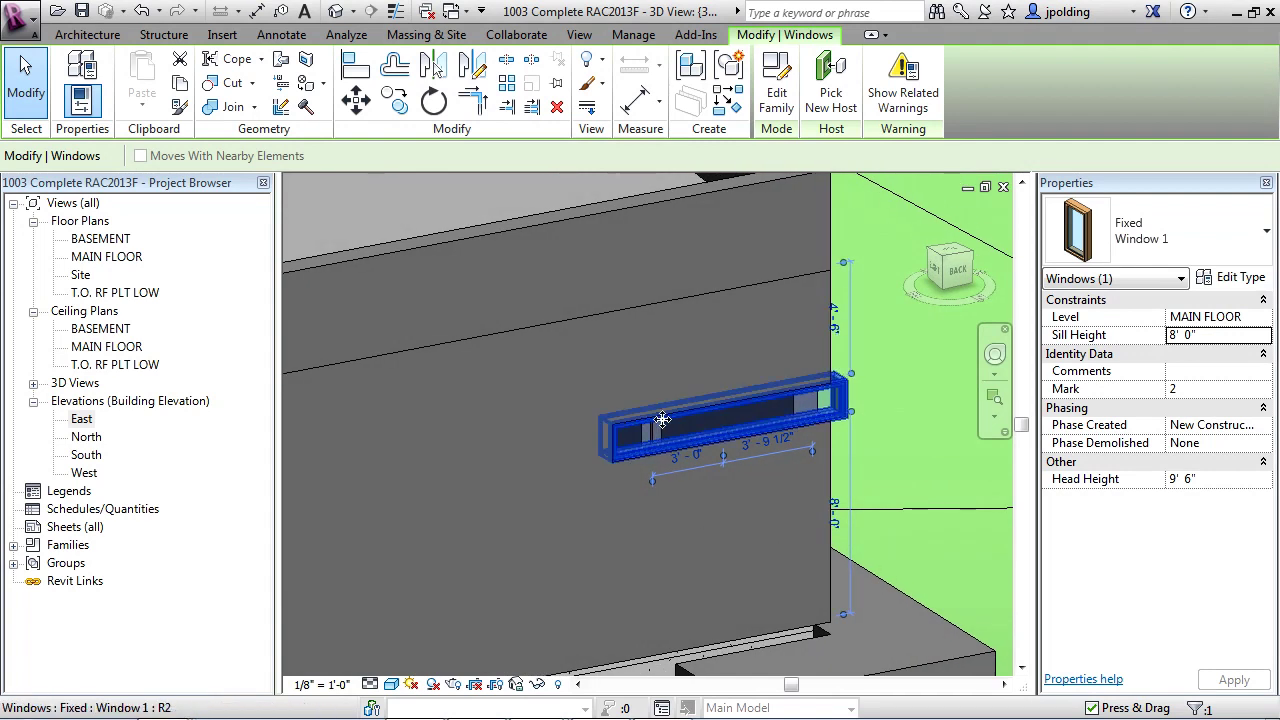
{"action": "middle_click_drag", "start_coordinate": [676, 414], "coordinate": [794, 384], "text": "shift"}
{"action": "scroll", "coordinate": [794, 403], "scroll_direction": "up", "scroll_amount": 1}
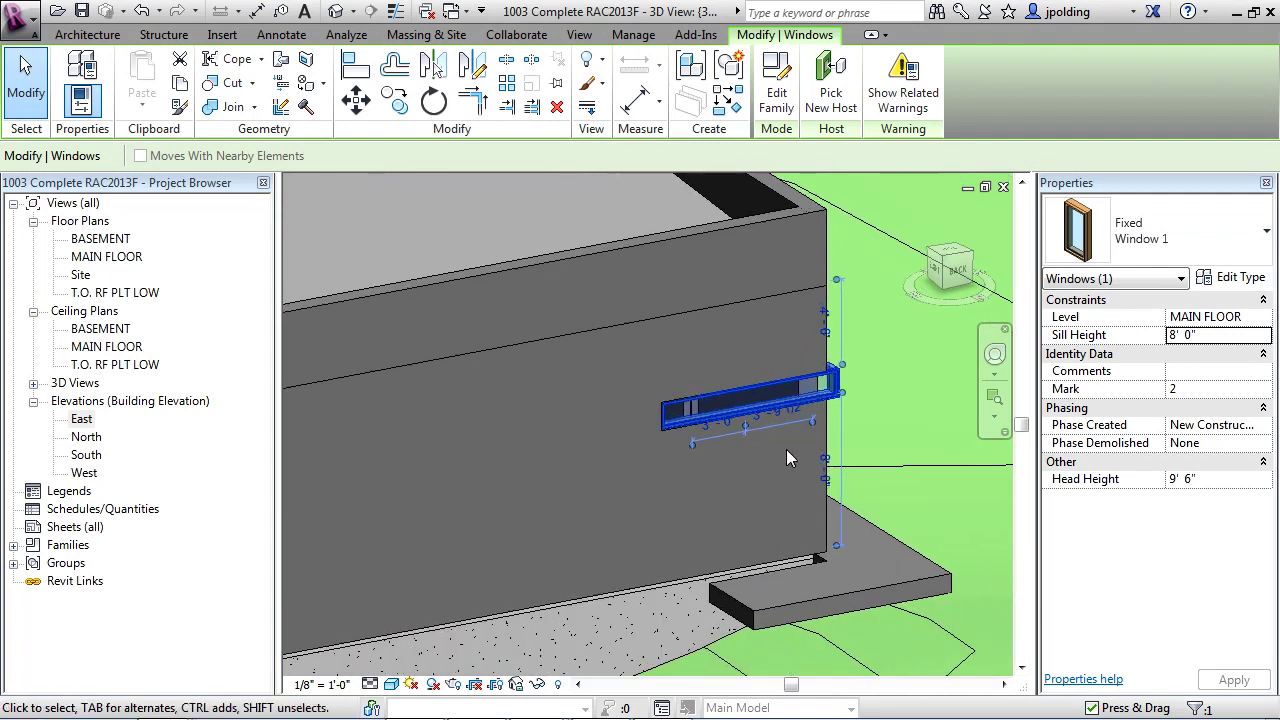
Move the slit window left along the wall from the wall corner
{"action": "left_click", "coordinate": [355, 98]}
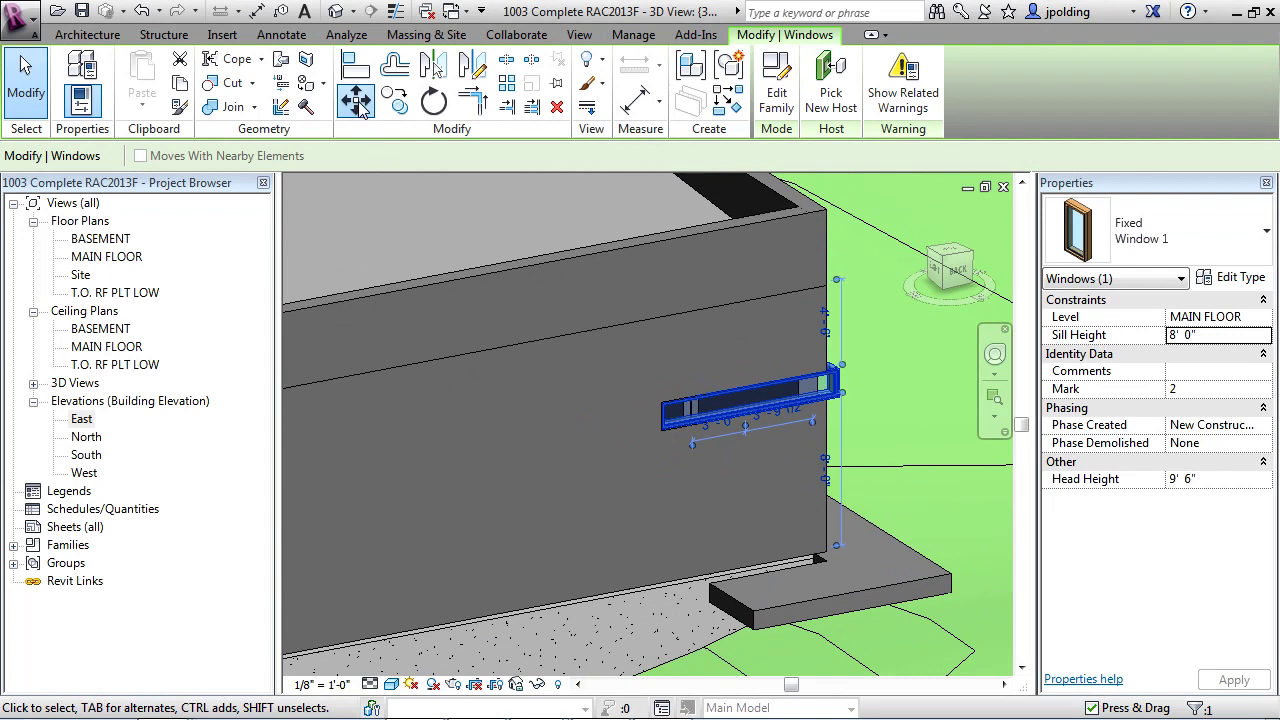
{"action": "left_click", "coordinate": [821, 553]}
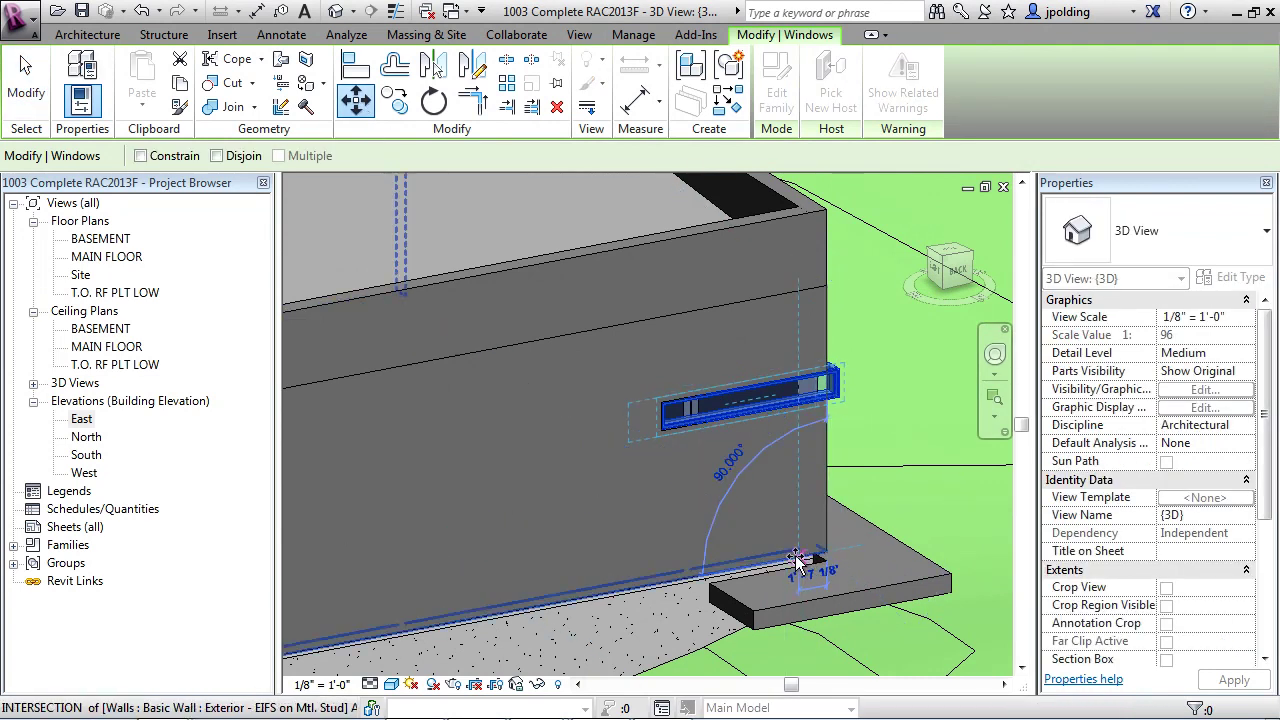
{"action": "left_click", "coordinate": [709, 580]}
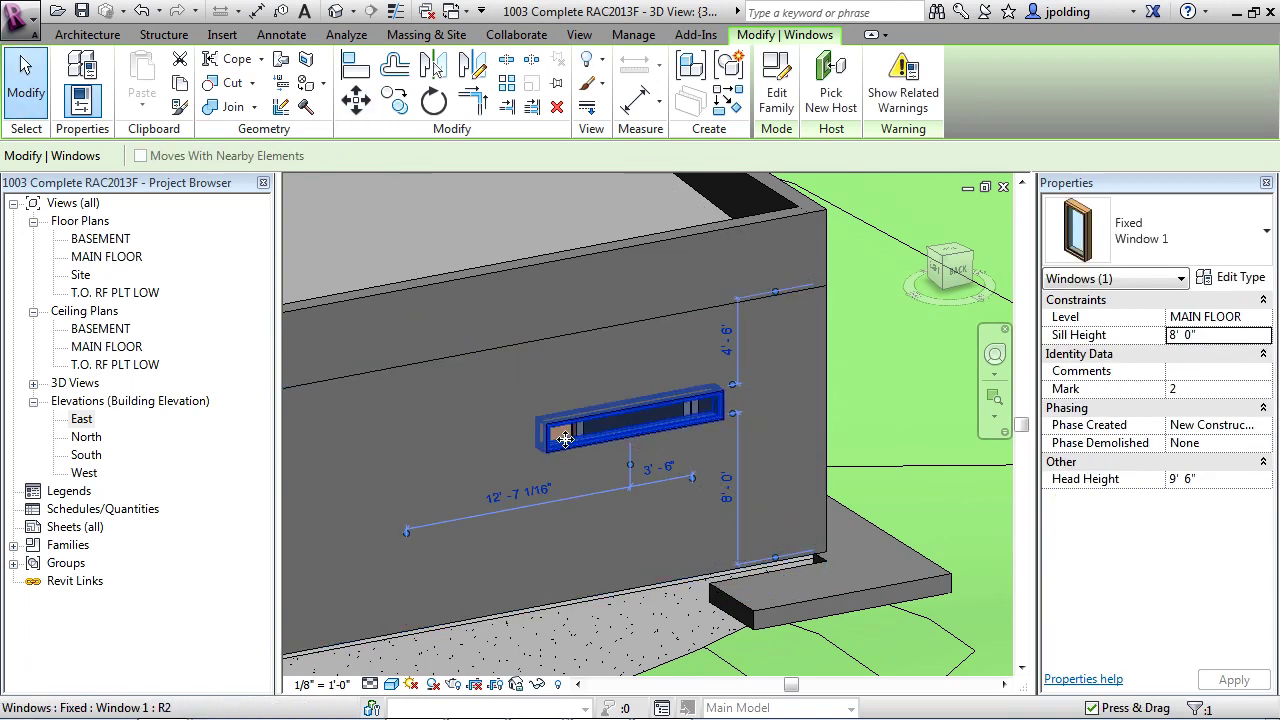
{"action": "scroll", "coordinate": [566, 440], "scroll_direction": "up", "scroll_amount": 3}
{"action": "scroll", "coordinate": [776, 480], "scroll_direction": "down", "scroll_amount": 2}
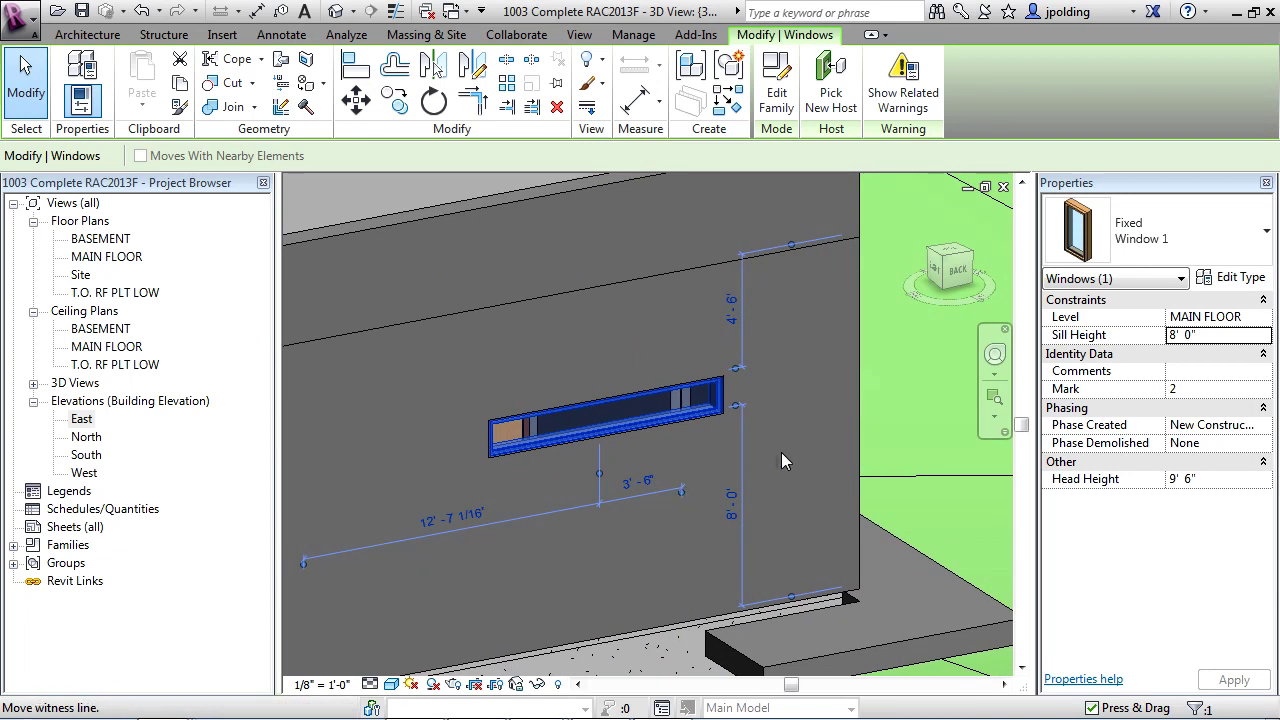
Set the window's temporary dimension to the wall edge to 9' 0"
{"action": "left_click", "coordinate": [847, 434]}
{"action": "left_click", "coordinate": [780, 455]}
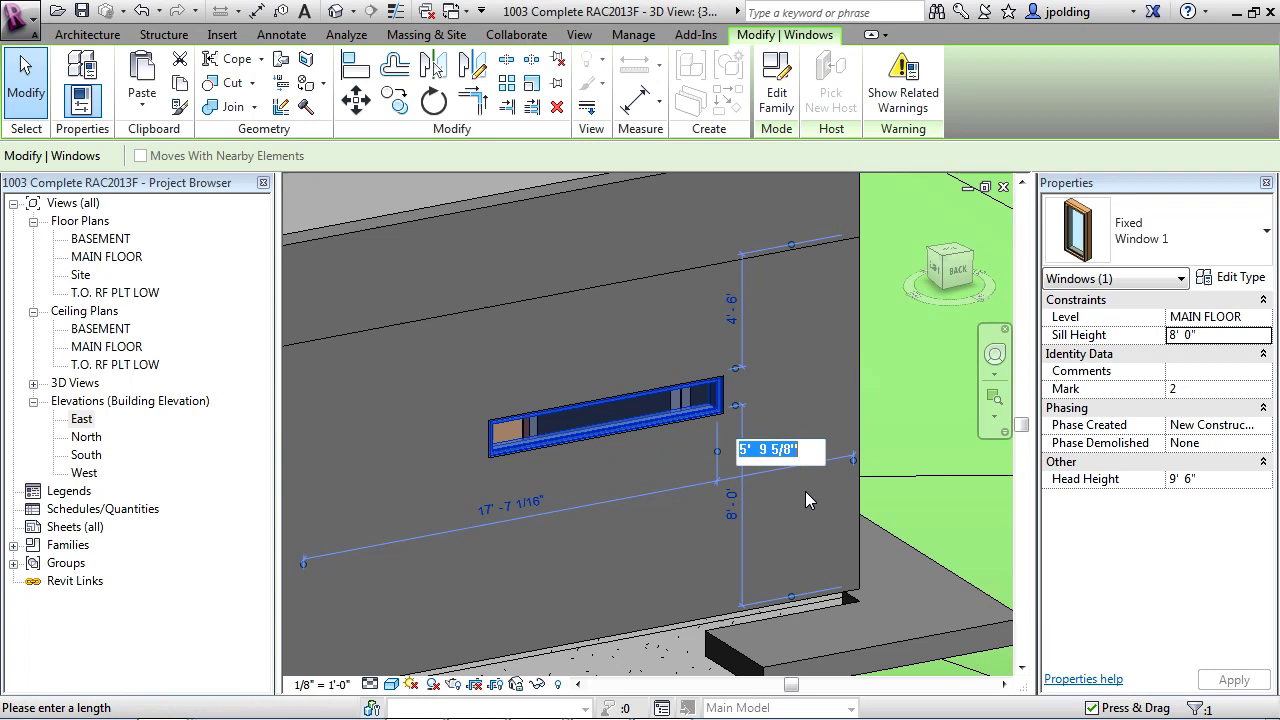
{"action": "type", "text": "7'"}
{"action": "key", "text": "Return"}
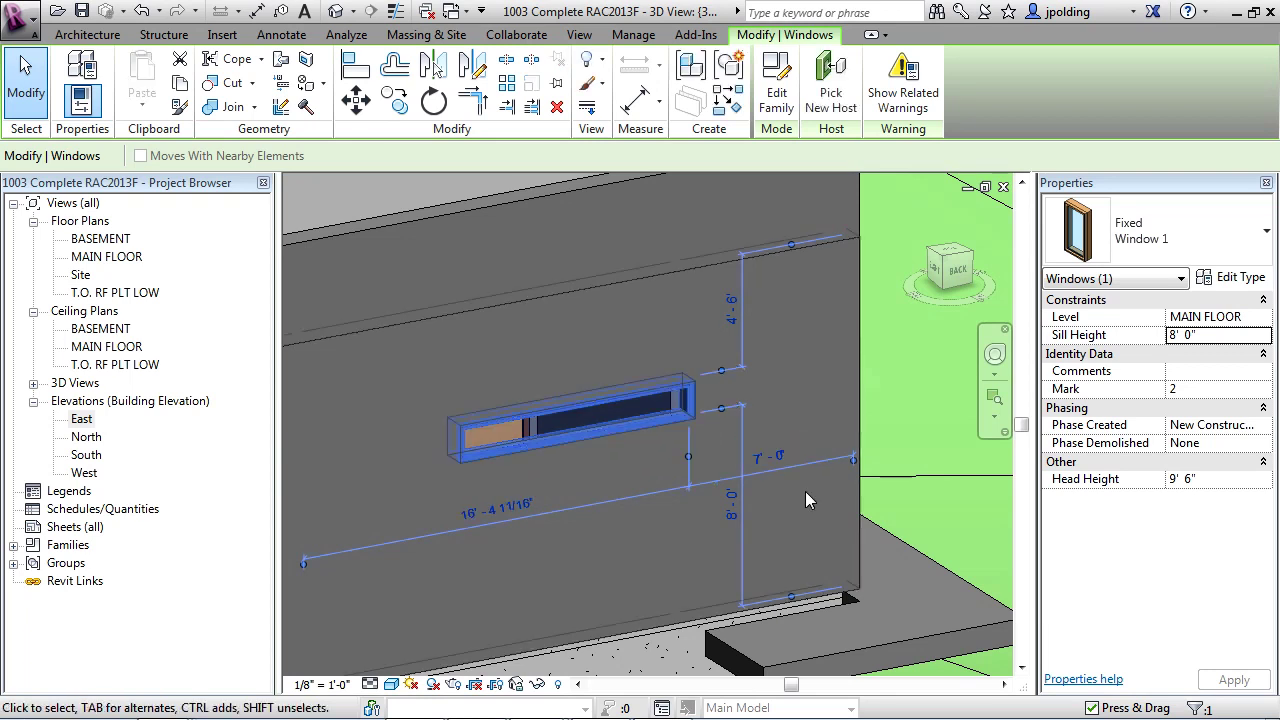
{"action": "left_click", "coordinate": [770, 457]}
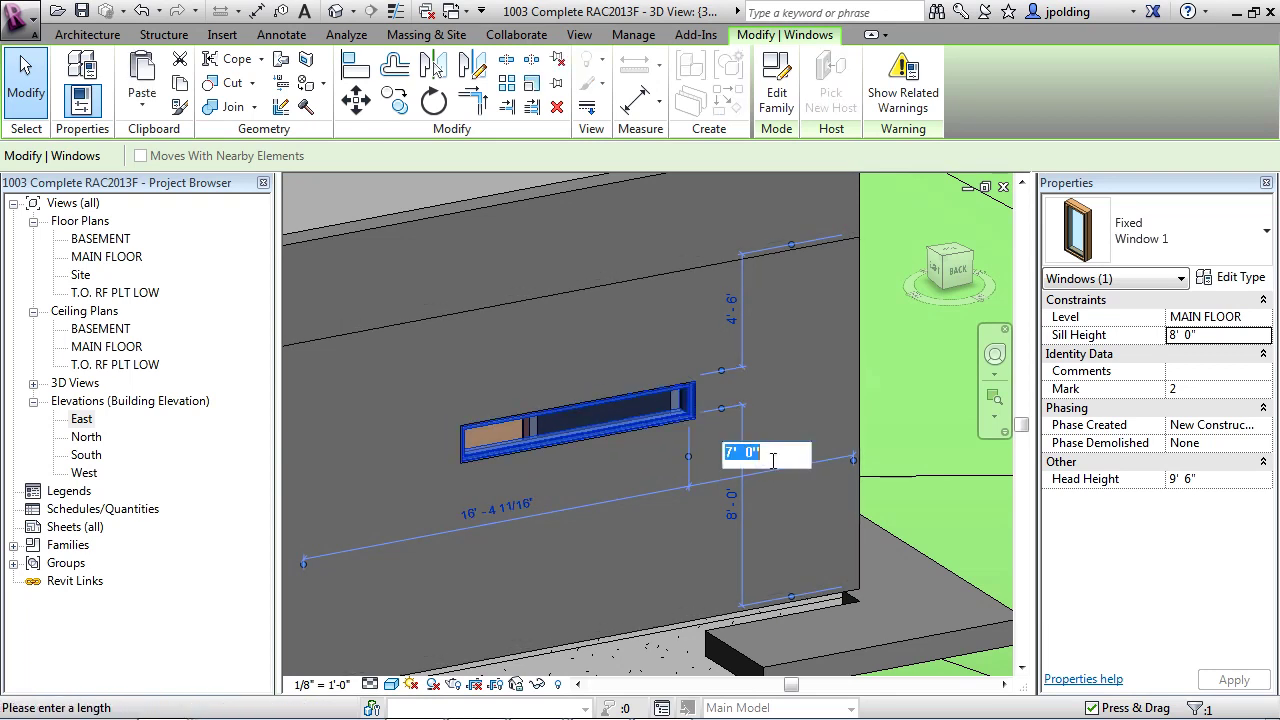
{"action": "type", "text": "9'"}
{"action": "key", "text": "Return"}
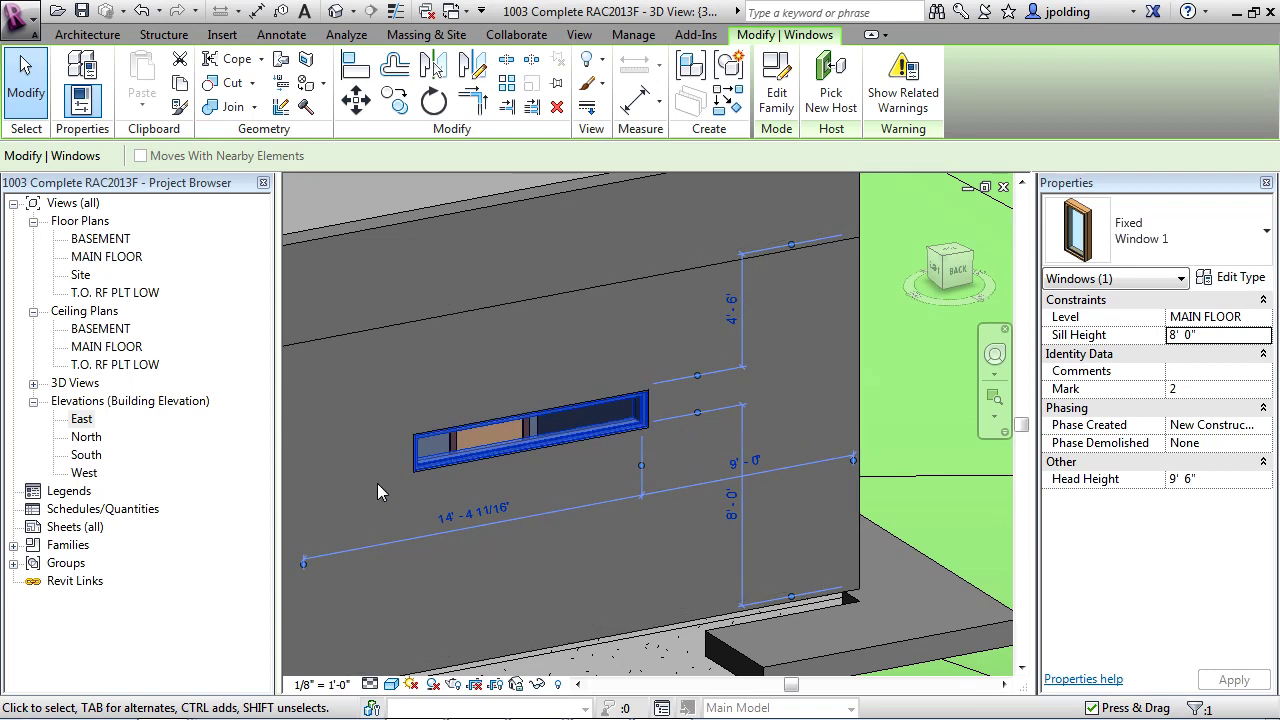
{"action": "key", "text": "Escape"}
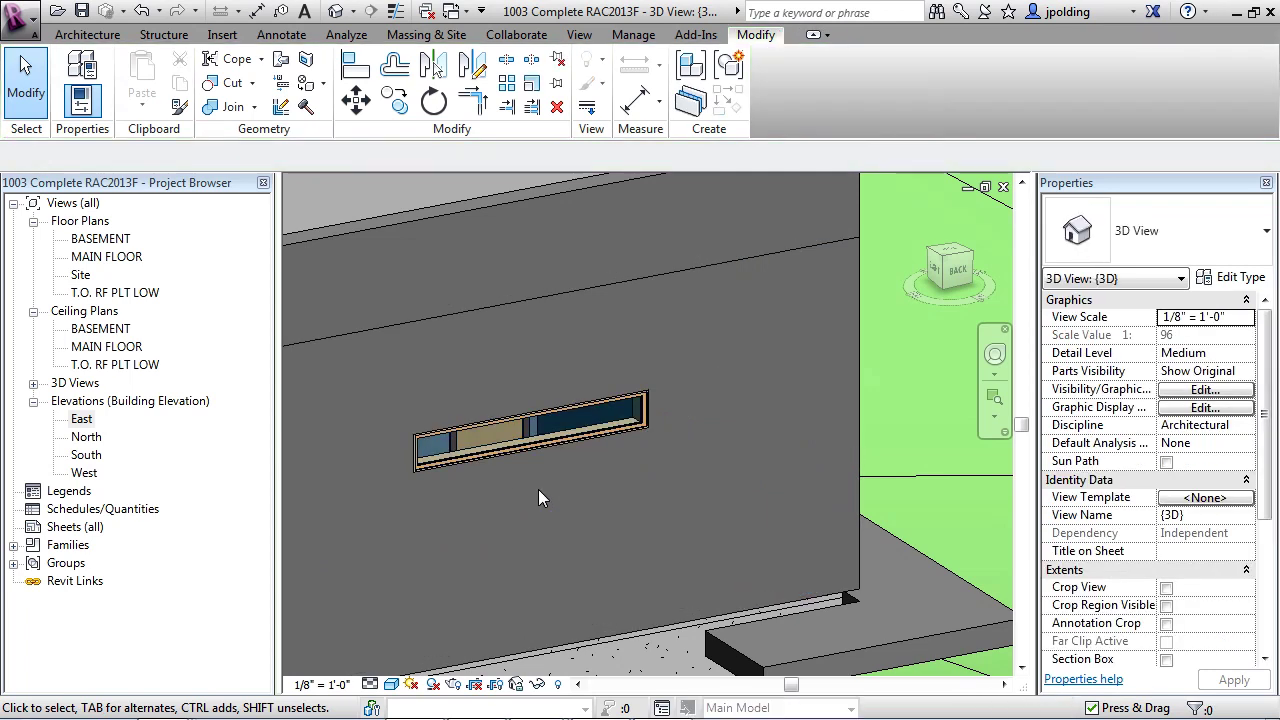
{"action": "mouse_move", "coordinate": [538, 489]}
{"action": "middle_mouse_down", "text": "shift"}
{"action": "mouse_move", "coordinate": [573, 460]}
{"action": "mouse_move", "coordinate": [545, 467]}
{"action": "middle_mouse_up", "text": "shift"}
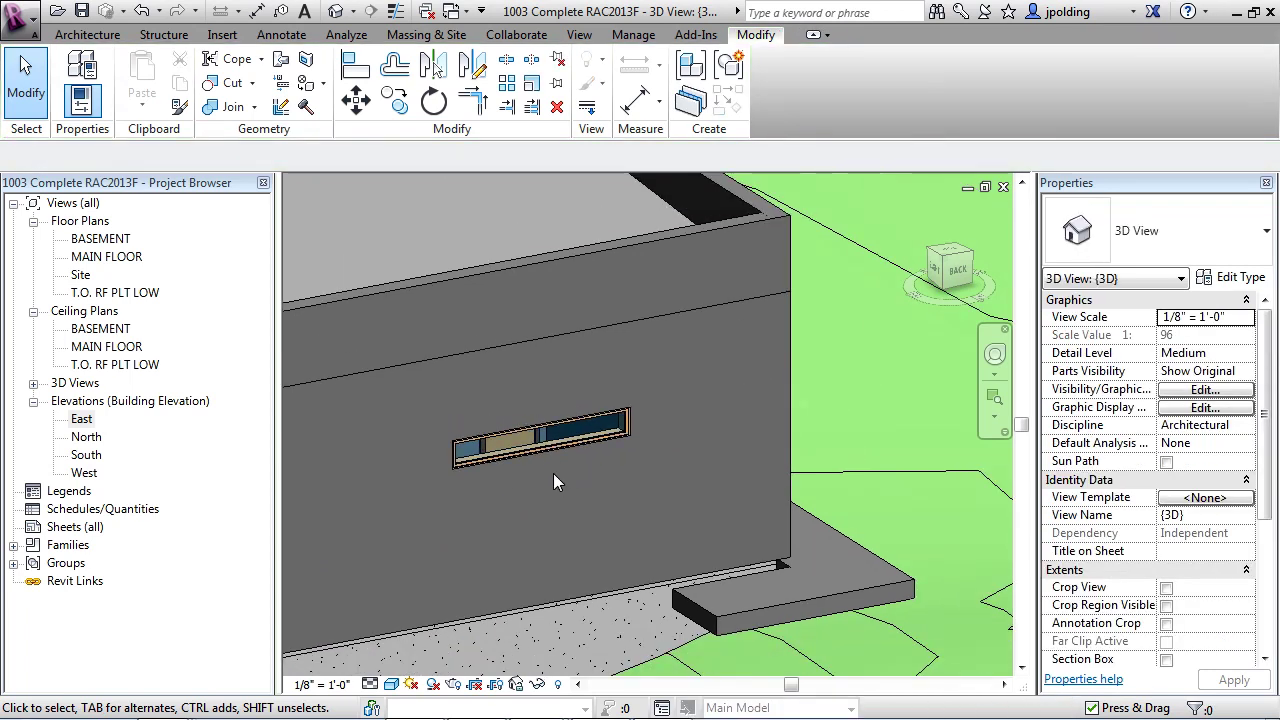
Use Create Similar to place a second Window 1 slit window right of the first
{"action": "left_click", "coordinate": [554, 452]}
{"action": "right_click", "coordinate": [556, 444]}
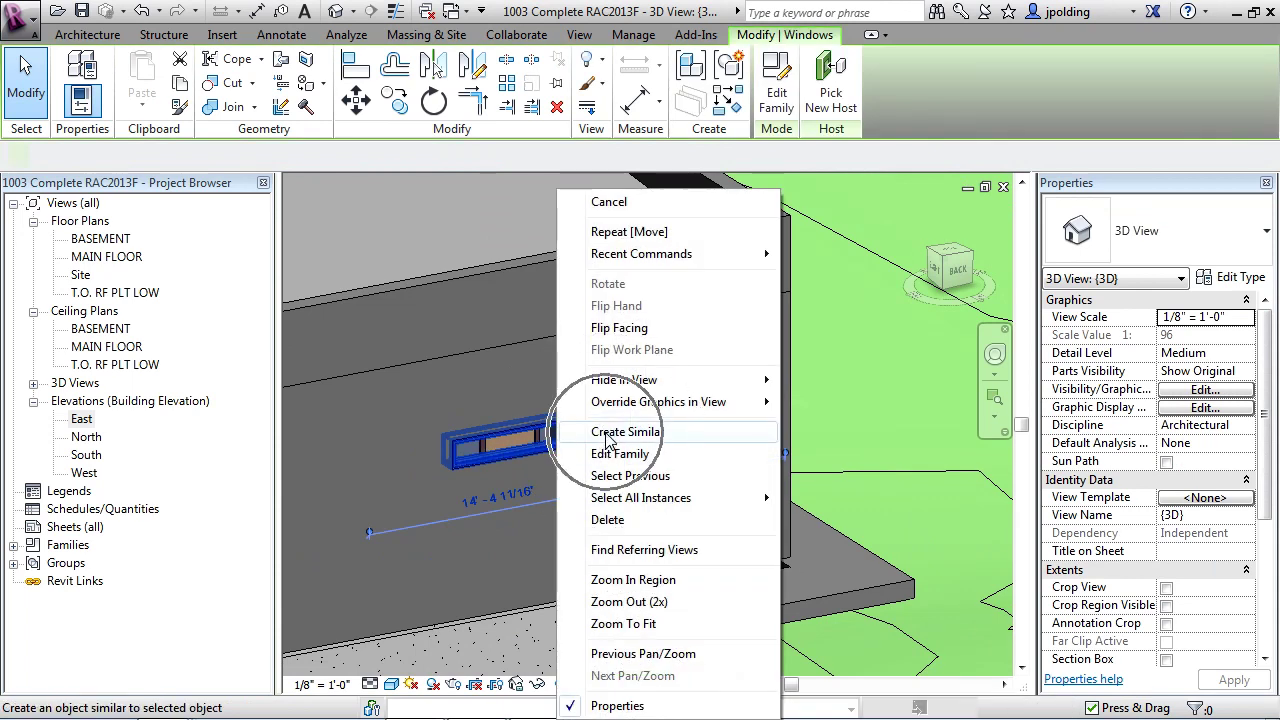
{"action": "left_click", "coordinate": [607, 440]}
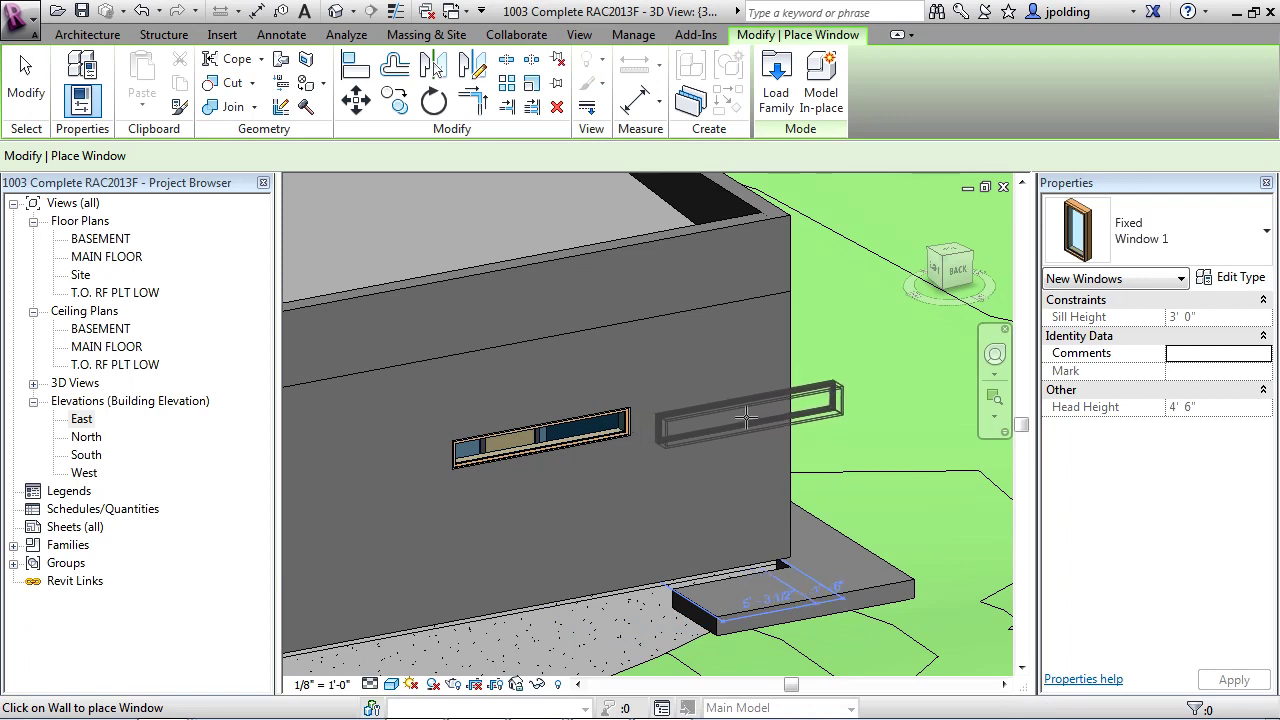
{"action": "left_click", "coordinate": [746, 550]}
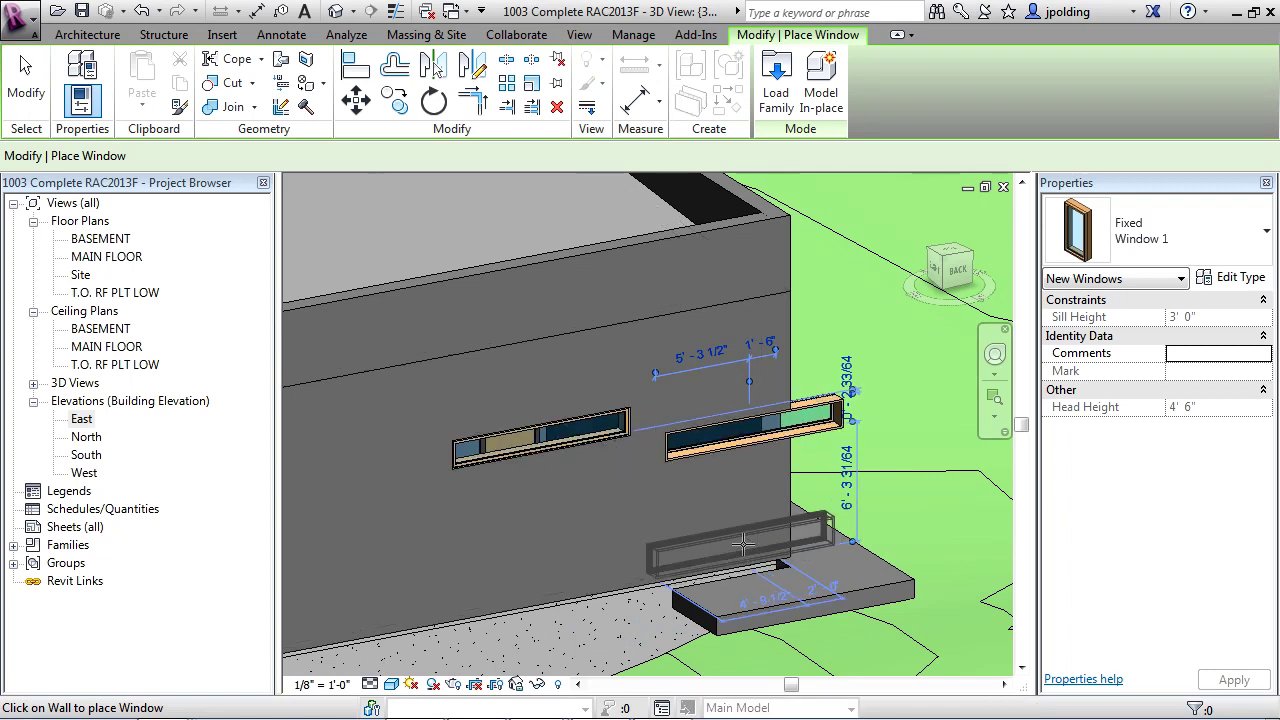
{"action": "key", "text": "Escape"}
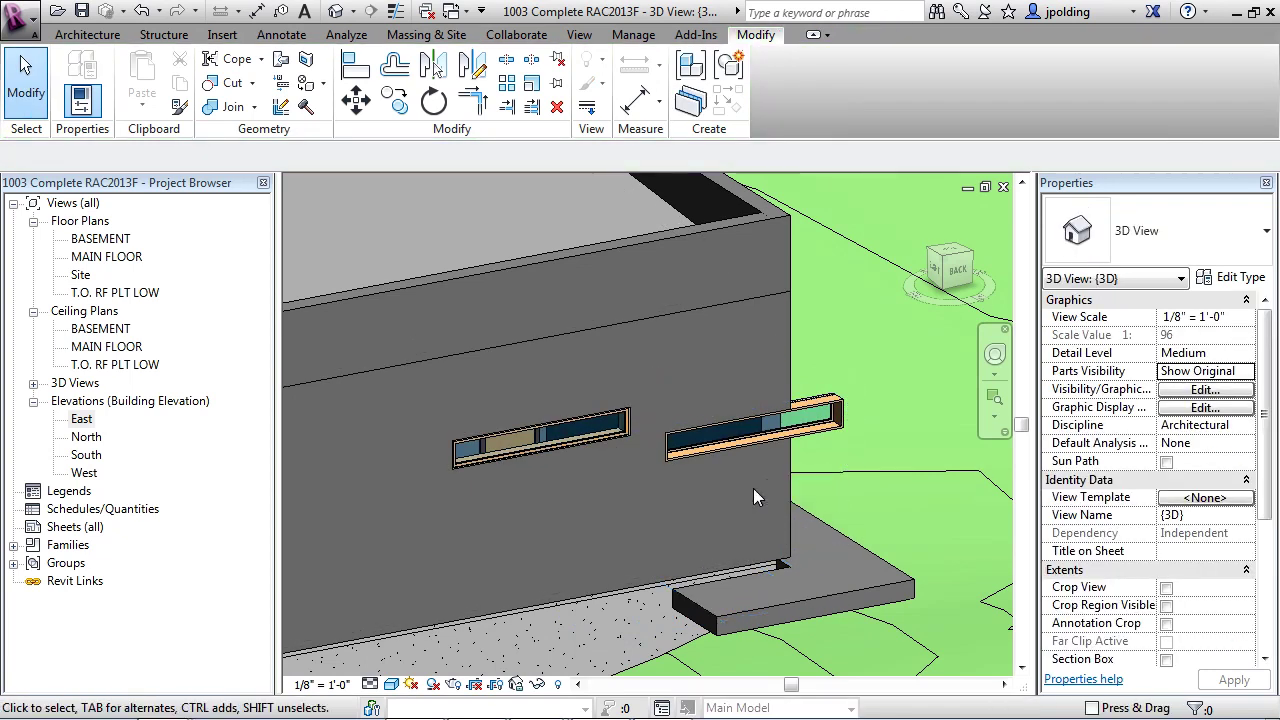
Duplicate Window 1 as 'Window 2' with a 5' 0" width and apply it to the new window
{"action": "left_click", "coordinate": [784, 456]}
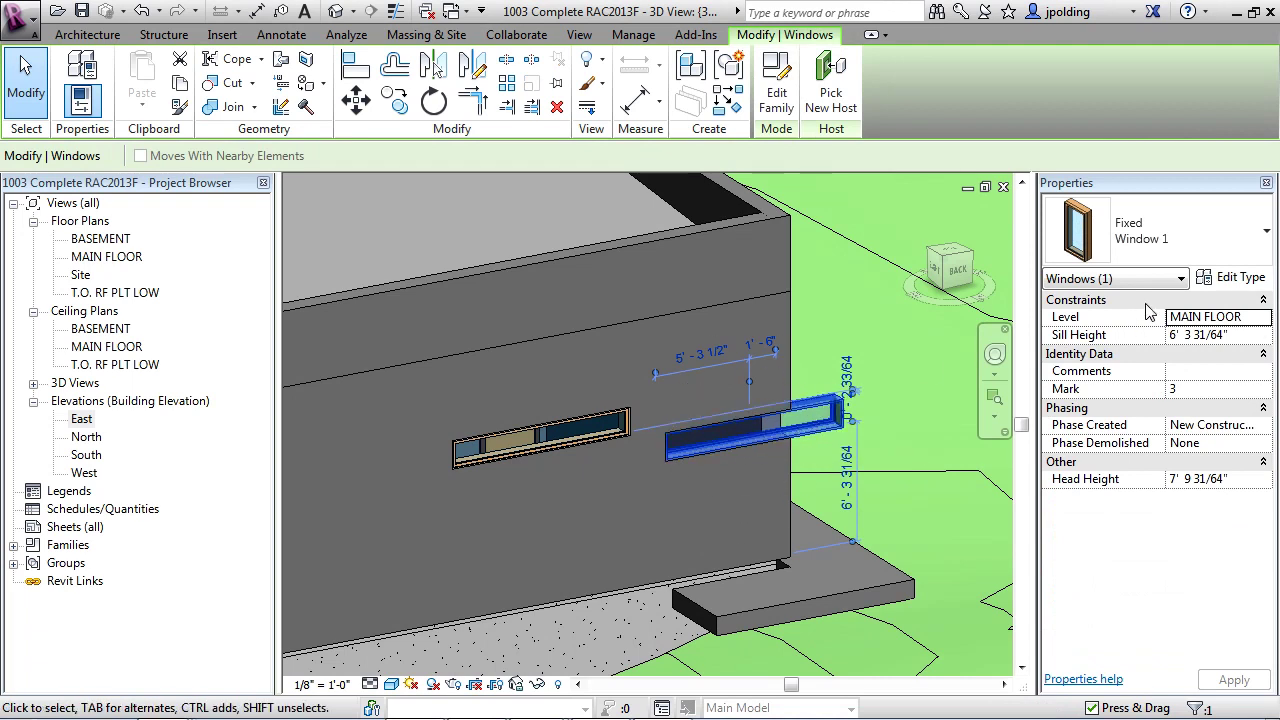
{"action": "left_click", "coordinate": [1236, 284]}
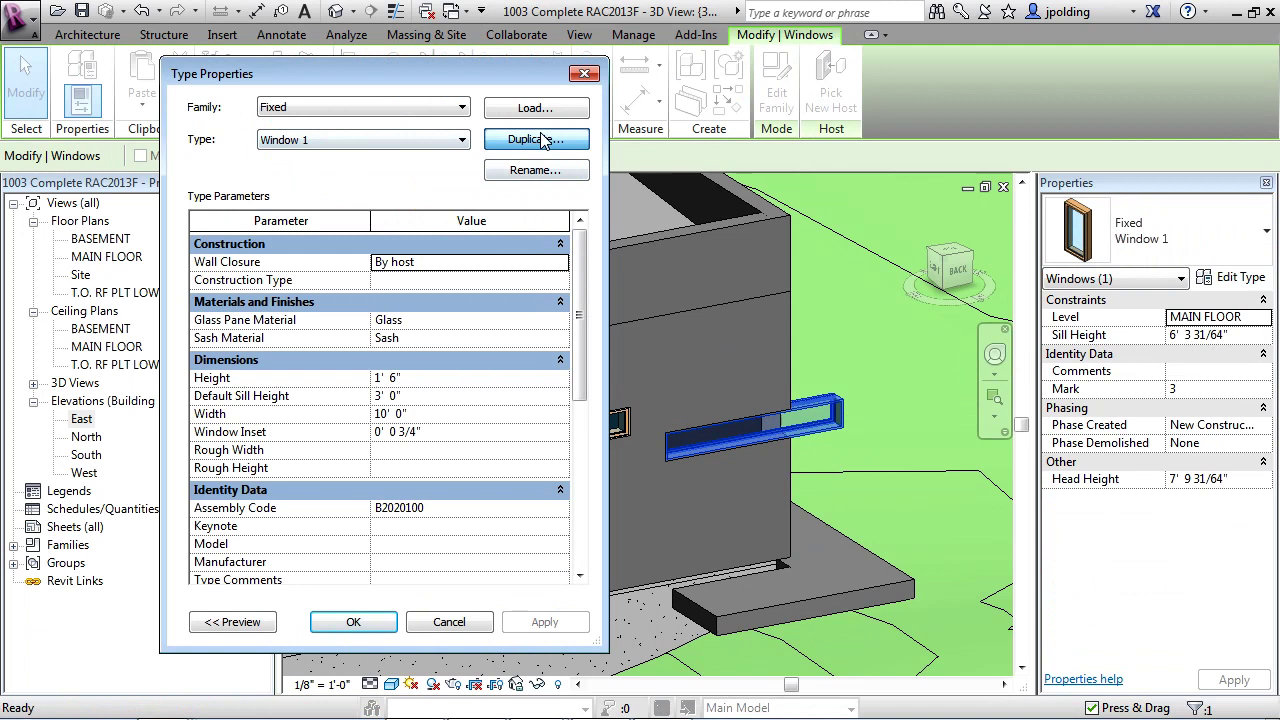
{"action": "left_click", "coordinate": [540, 139]}
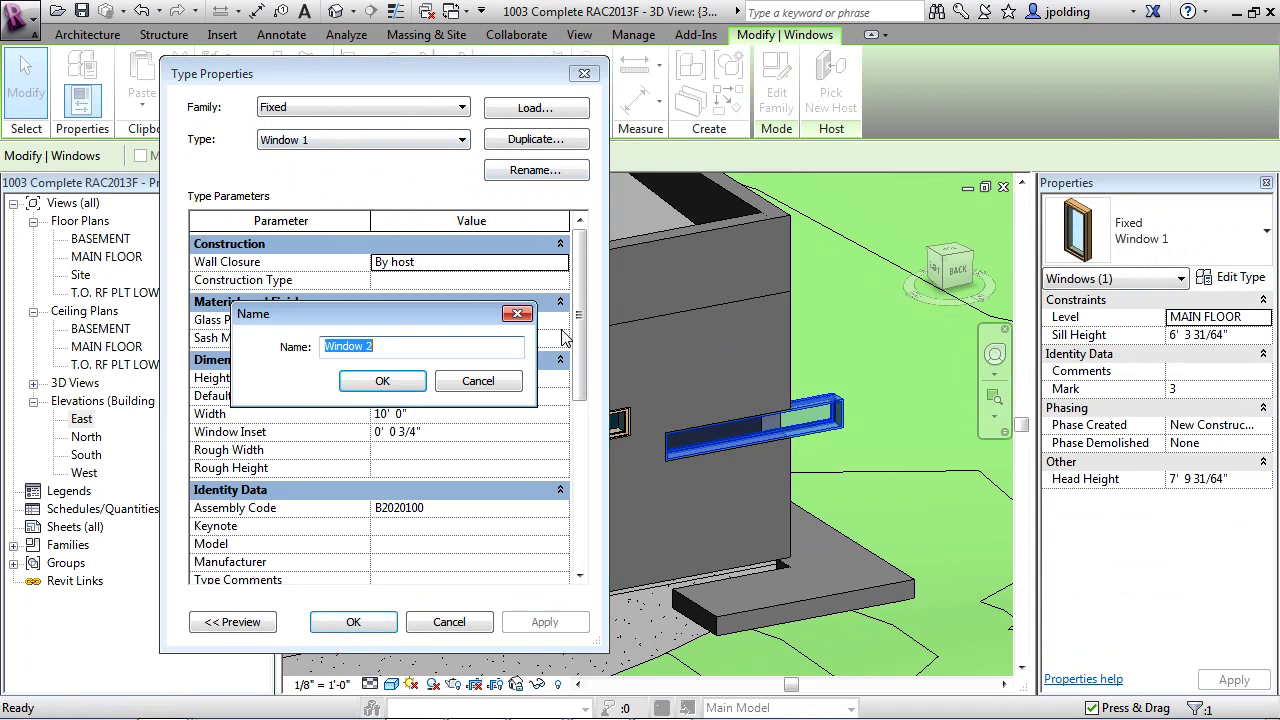
{"action": "double_click", "coordinate": [367, 345]}
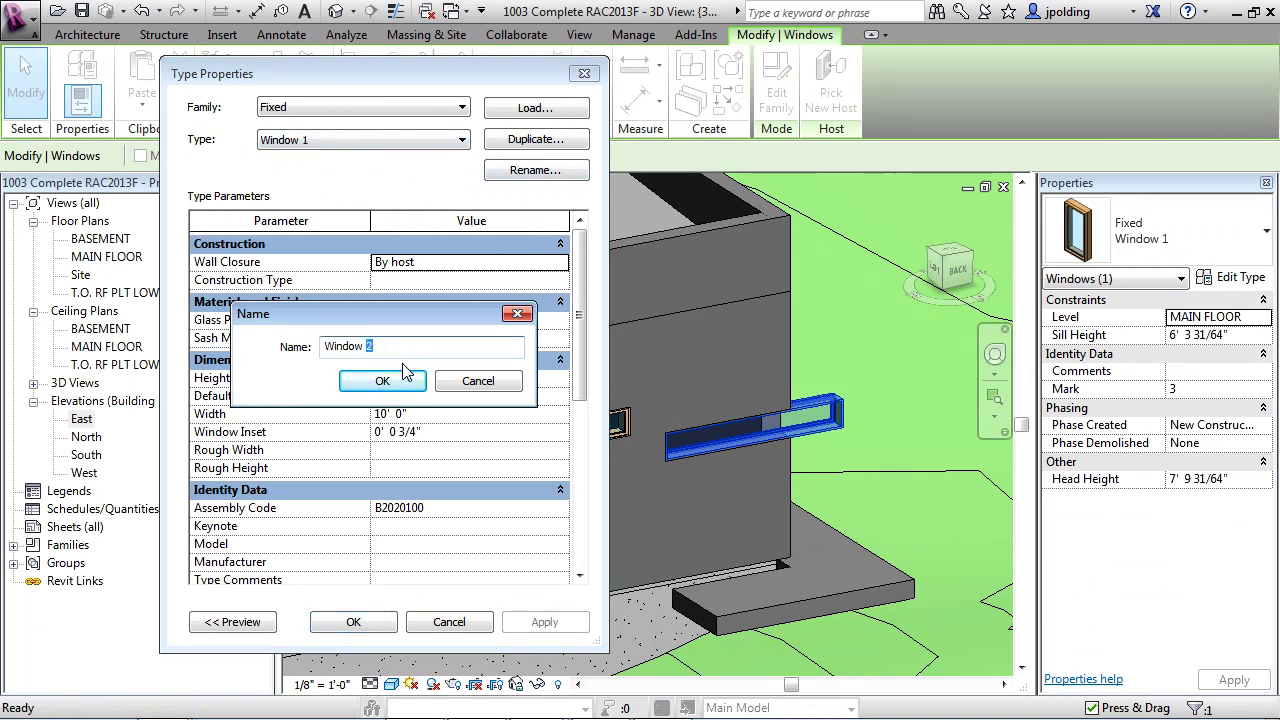
{"action": "left_click", "coordinate": [388, 382]}
{"action": "left_click", "coordinate": [415, 414]}
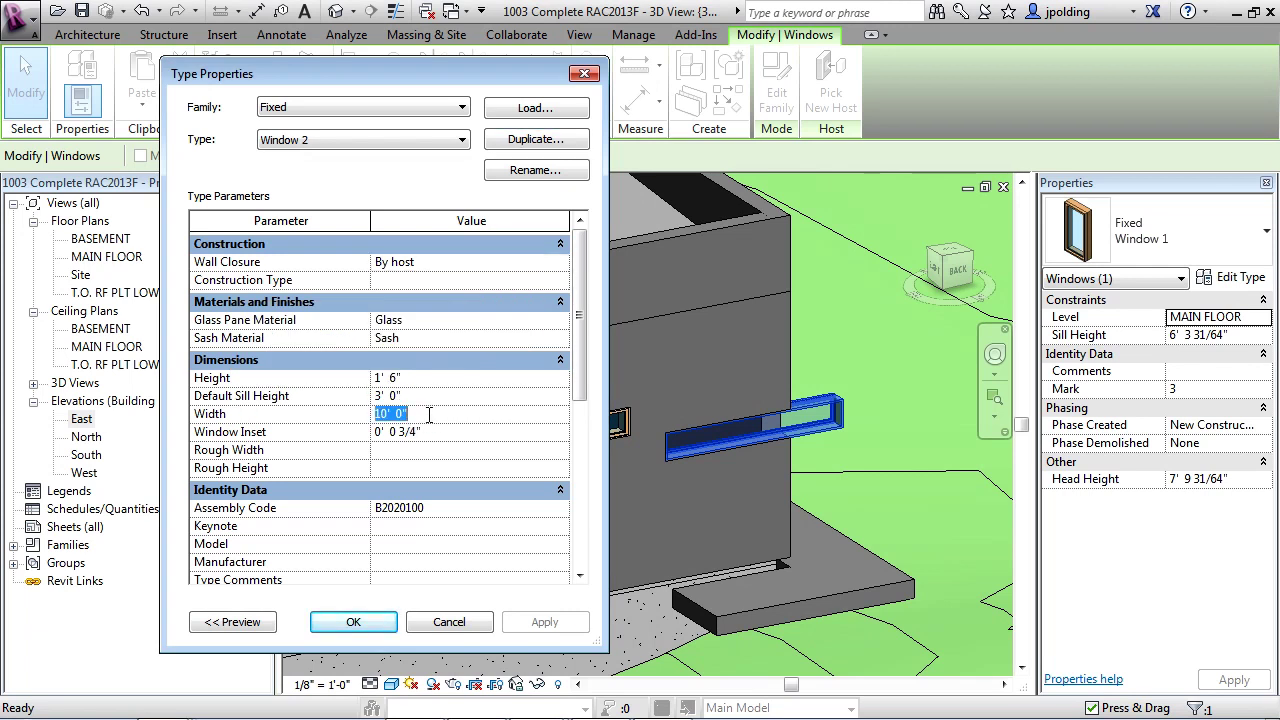
{"action": "type", "text": "5'"}
{"action": "key", "text": "Return"}
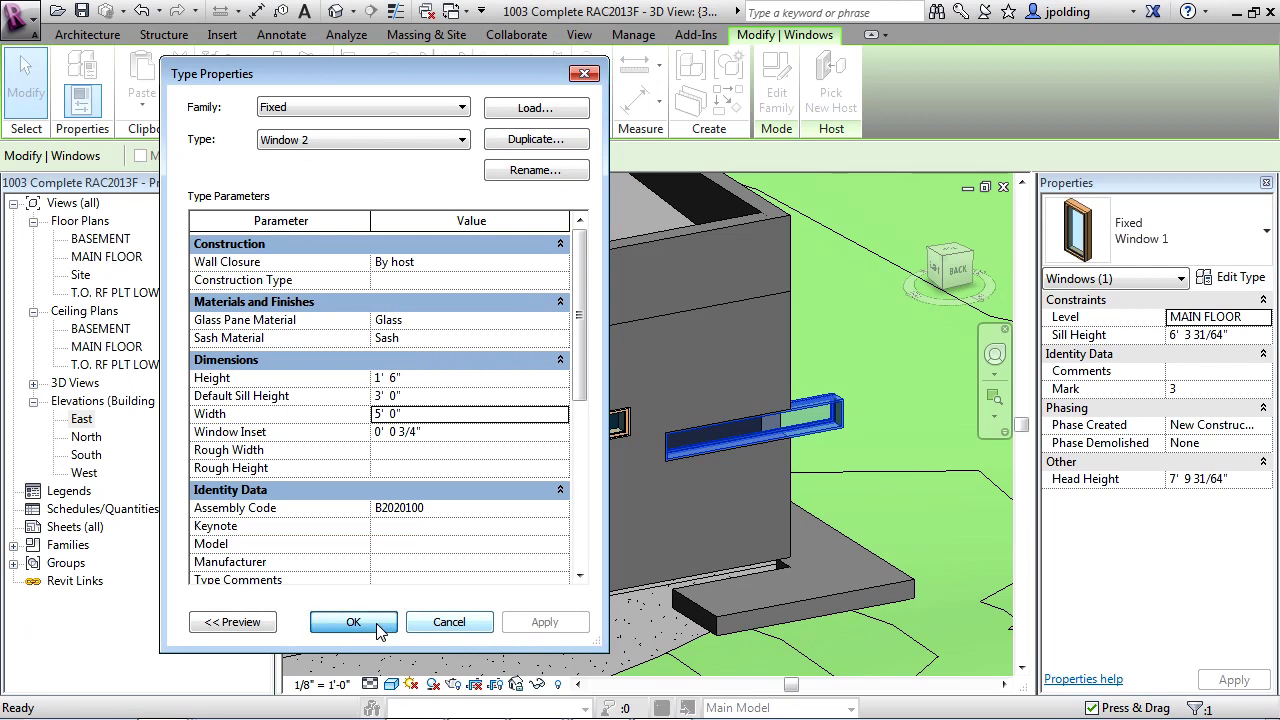
{"action": "left_click", "coordinate": [353, 622]}
Raise the Window 2 slit window's sill height to 8' 0"
{"action": "scroll", "coordinate": [750, 430], "scroll_direction": "up", "scroll_amount": 2}
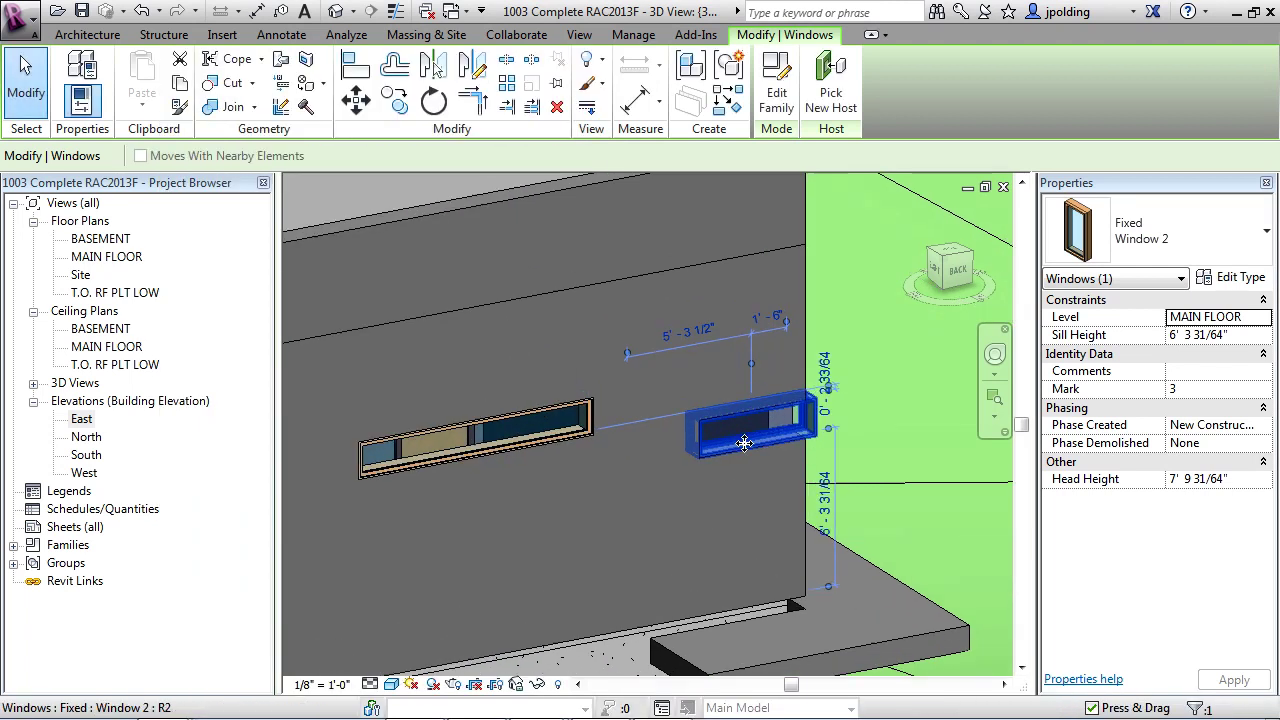
{"action": "left_click_drag", "start_coordinate": [745, 440], "coordinate": [707, 413]}
{"action": "left_click", "coordinate": [1220, 337]}
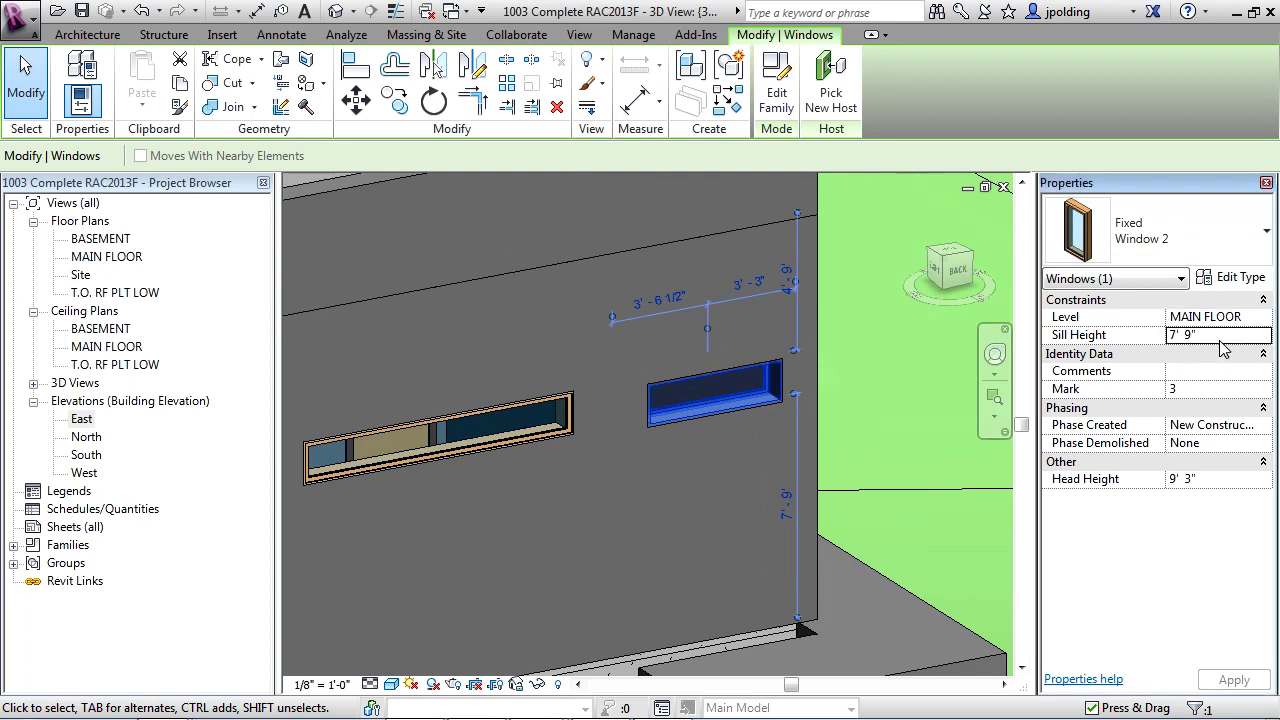
{"action": "type", "text": "8"}
{"action": "key", "text": "Return"}
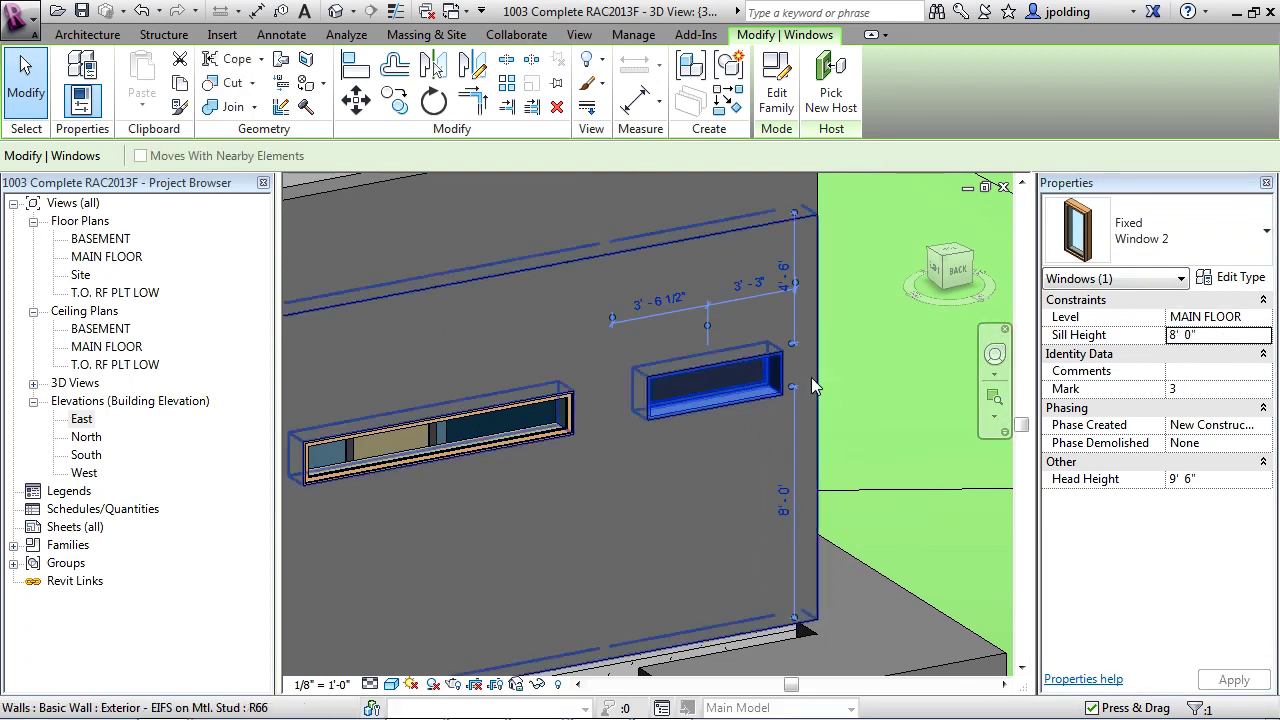
Position the window 2' 6" from the building corner via its temporary dimension
{"action": "left_click", "coordinate": [784, 270]}
{"action": "key", "text": "Escape"}
{"action": "scroll", "coordinate": [834, 296], "scroll_direction": "up", "scroll_amount": 3}
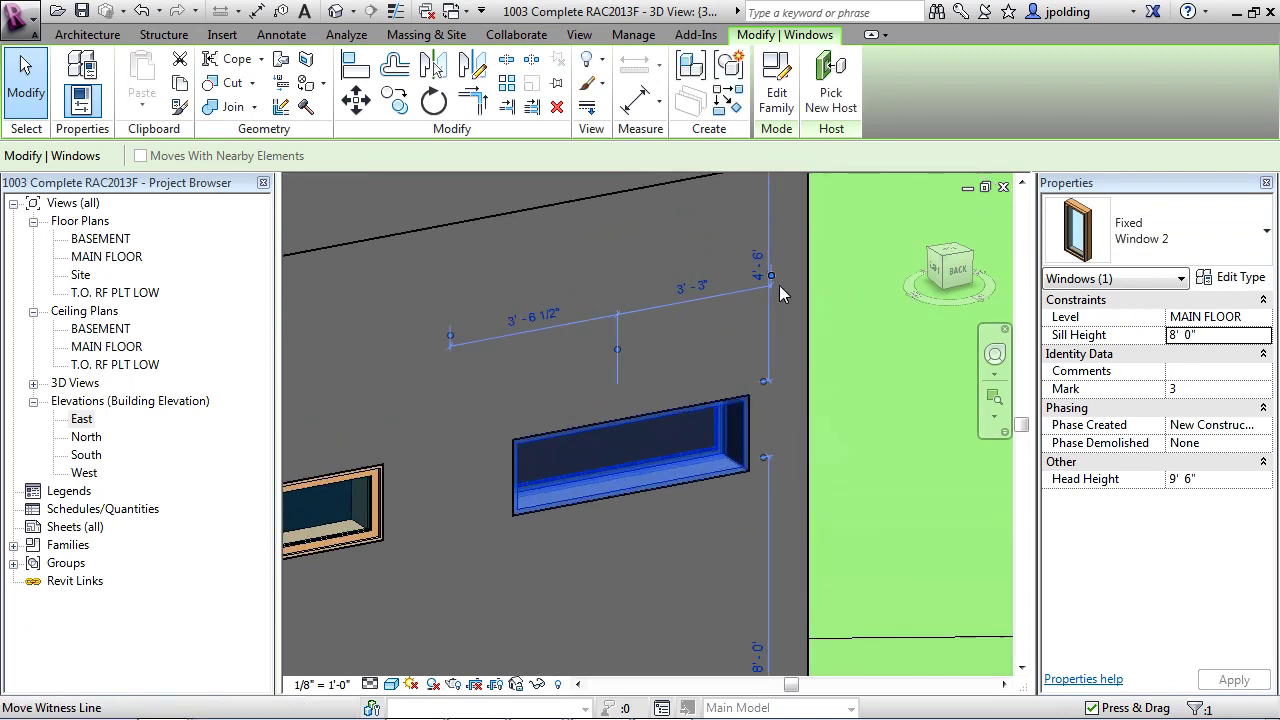
{"action": "left_click_drag", "start_coordinate": [772, 282], "coordinate": [797, 280]}
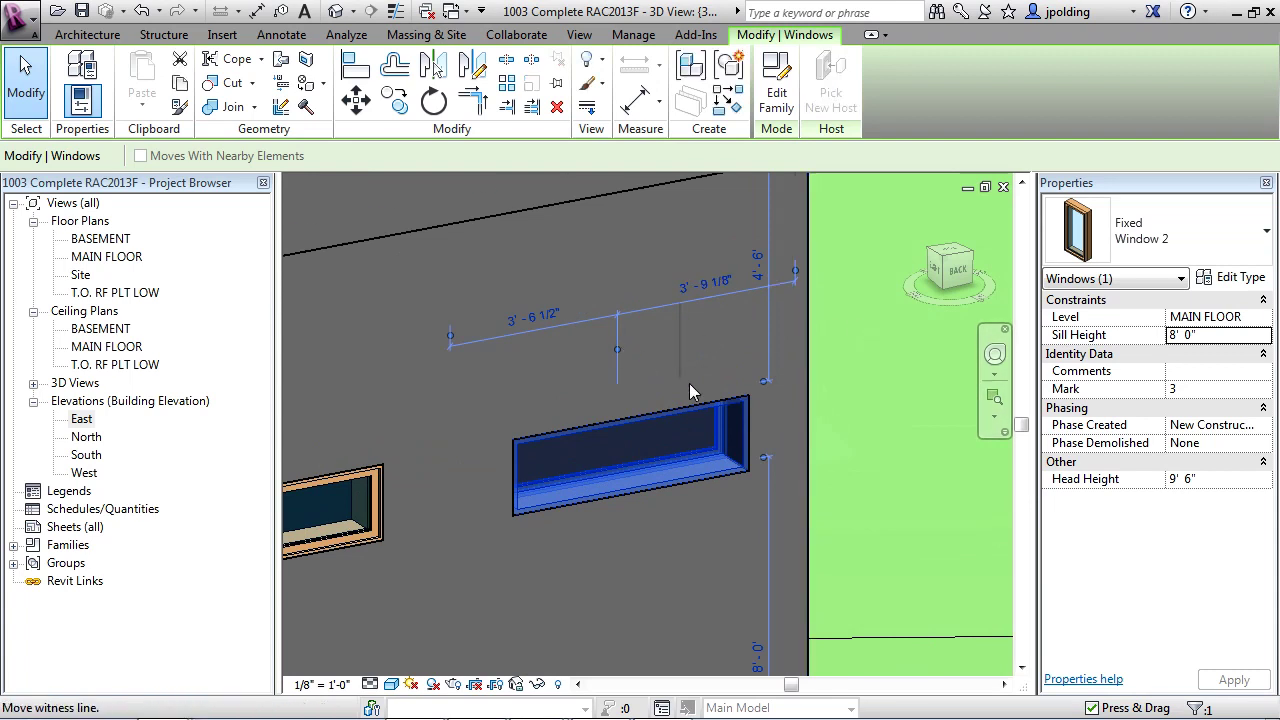
{"action": "left_click_drag", "start_coordinate": [755, 430], "coordinate": [750, 426]}
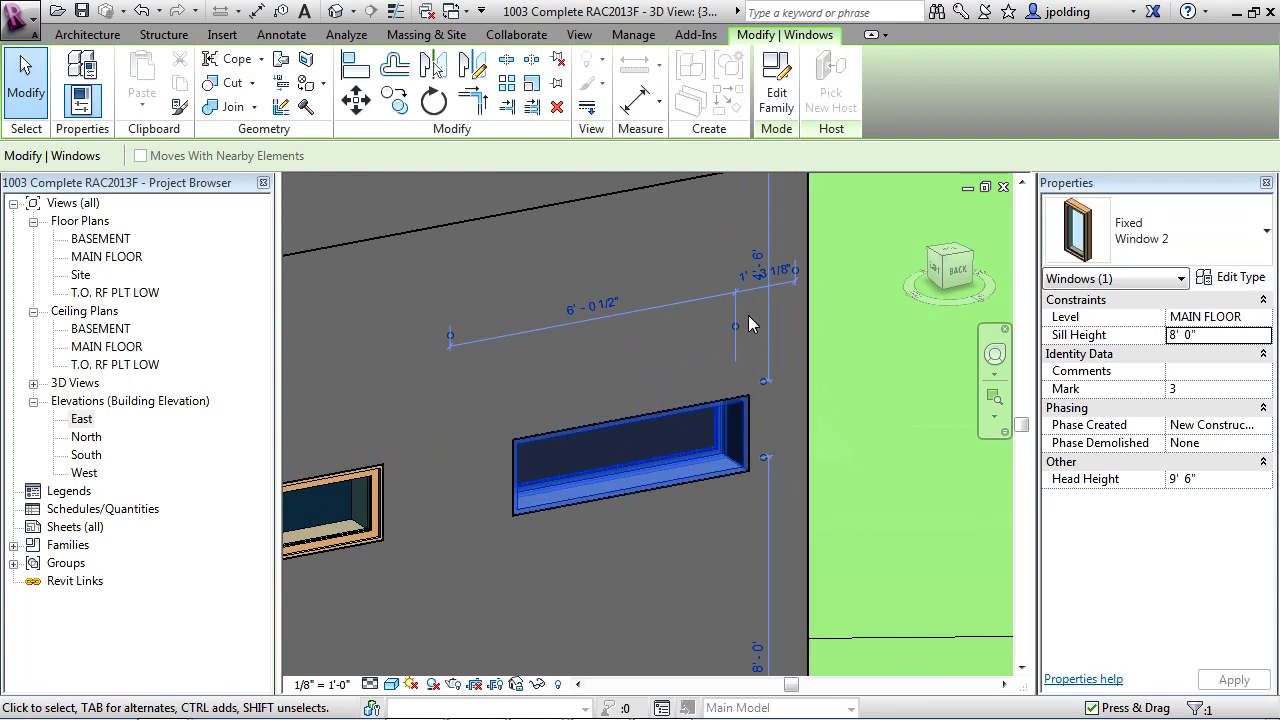
{"action": "left_click", "coordinate": [765, 273]}
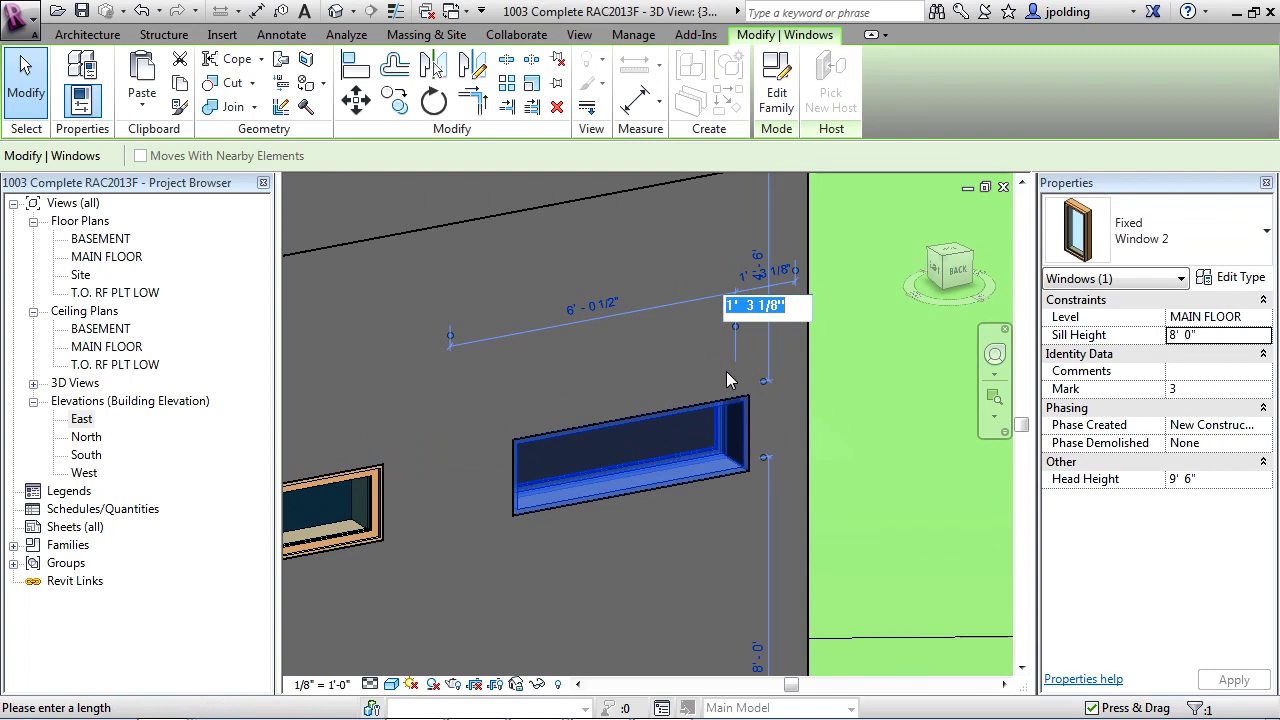
{"action": "type", "text": "2 6"}
{"action": "key", "text": "Return"}
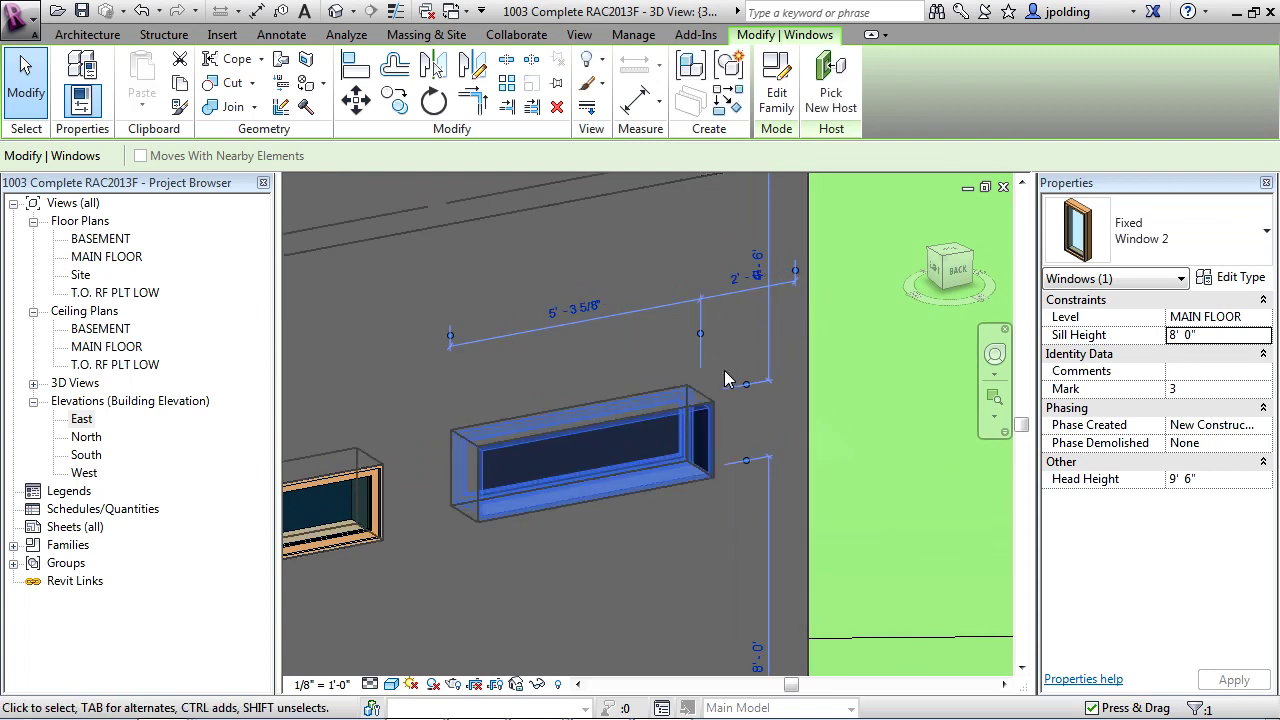
{"action": "scroll", "coordinate": [792, 392], "scroll_direction": "down", "scroll_amount": 5}
{"action": "middle_click_drag", "start_coordinate": [806, 425], "coordinate": [646, 486], "text": "shift"}
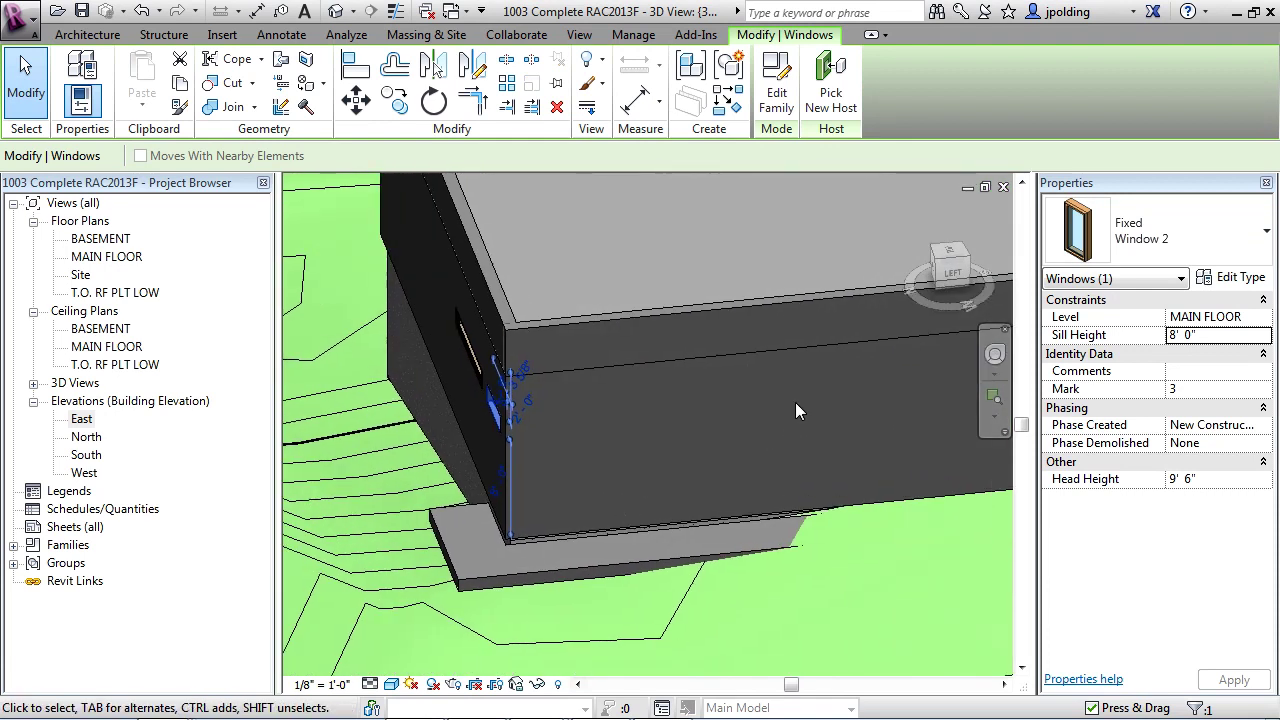
Place a new Window 1 slit window in a different main-floor wall
{"action": "key", "text": "Escape"}
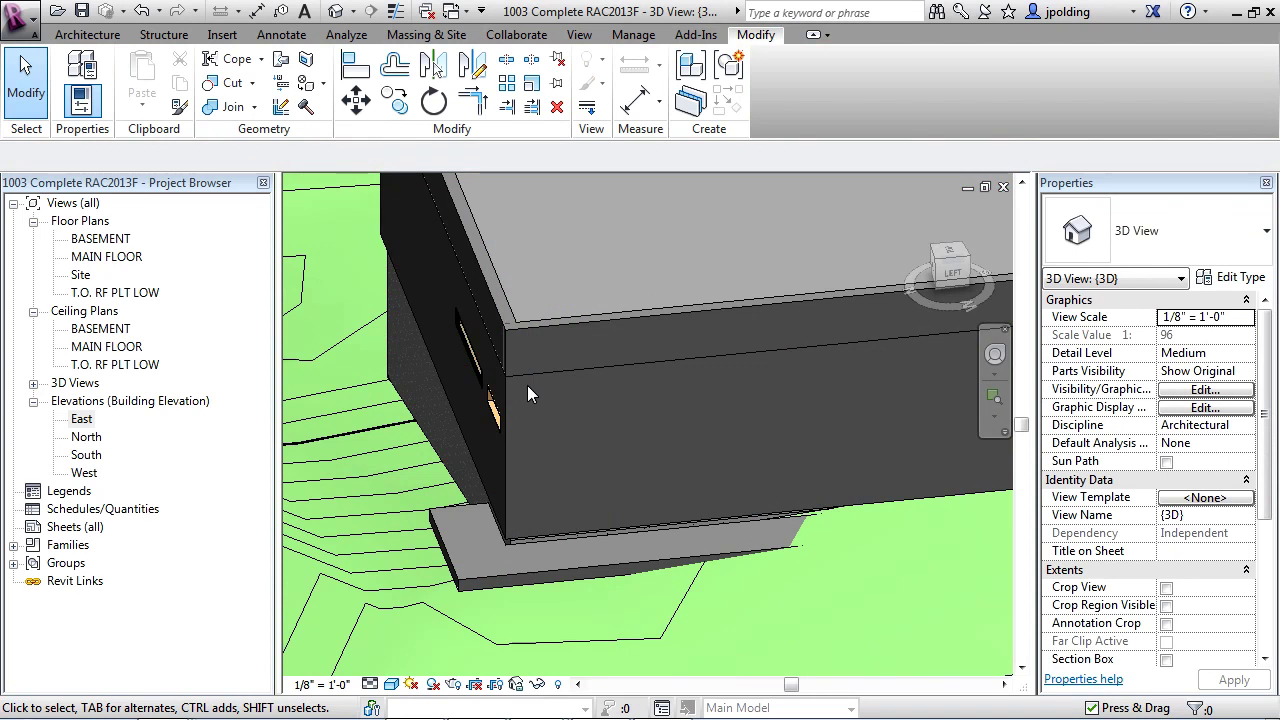
{"action": "left_click", "coordinate": [115, 36]}
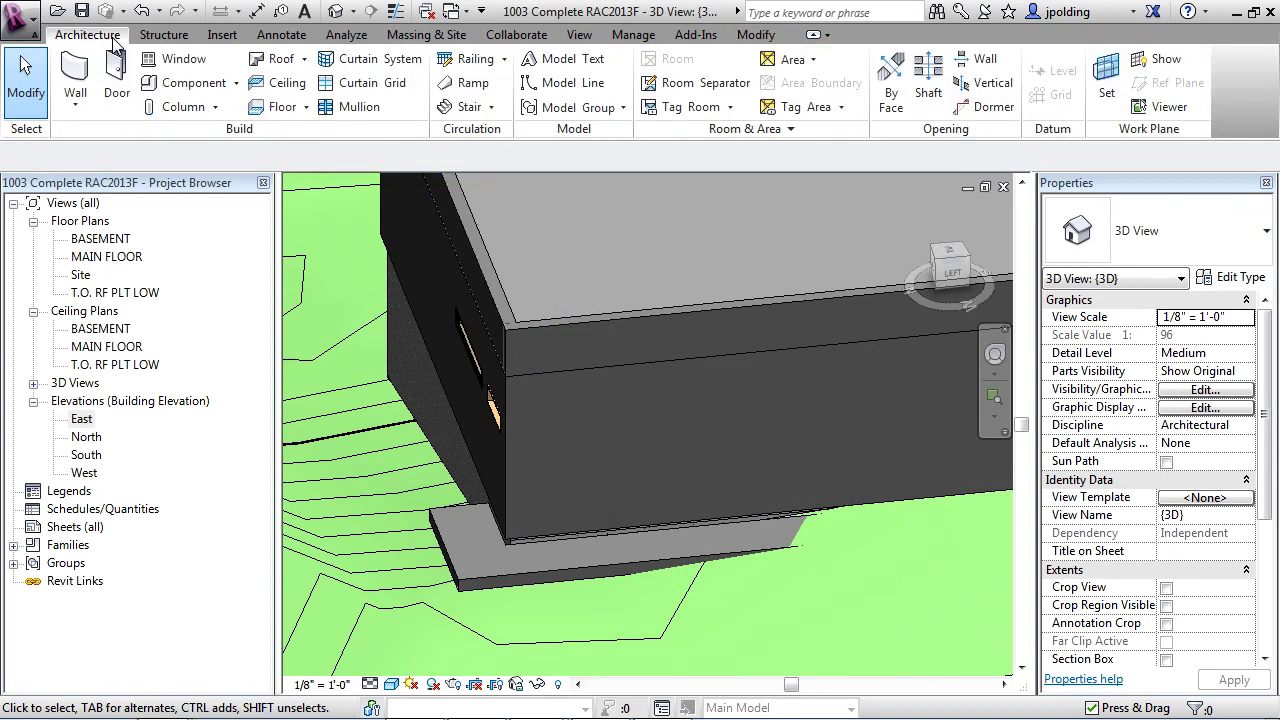
{"action": "left_click", "coordinate": [174, 58]}
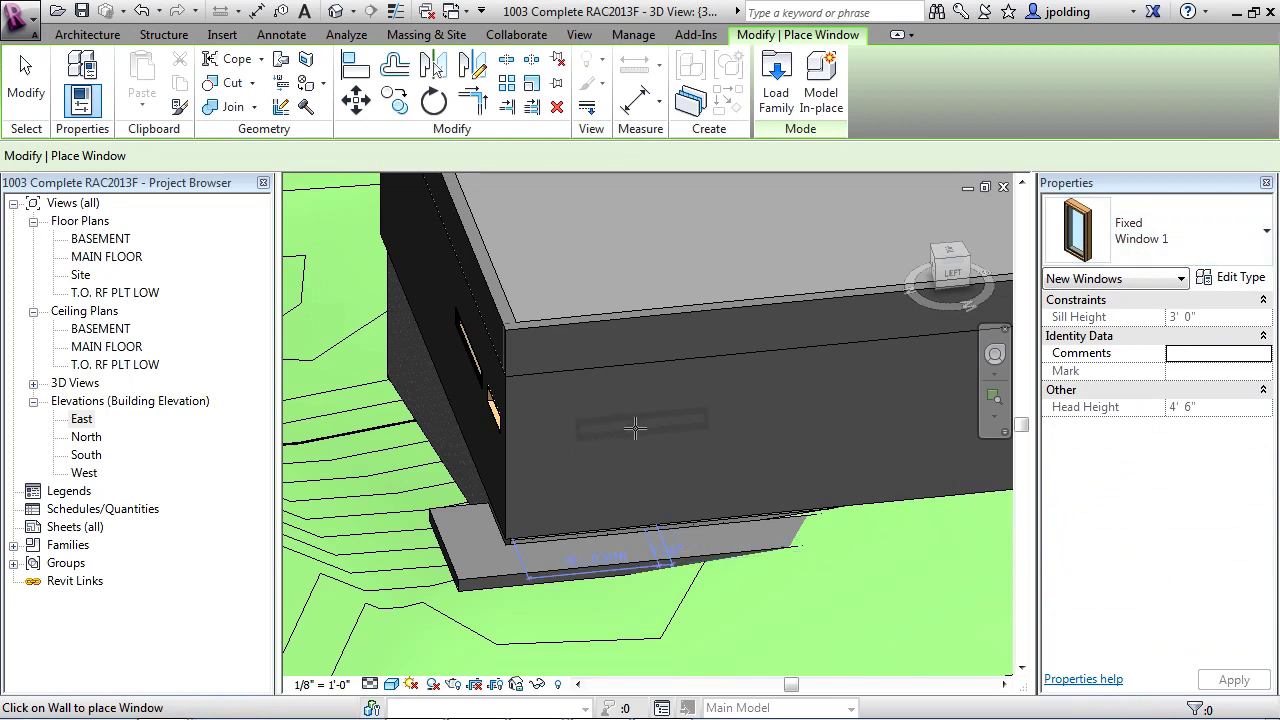
{"action": "left_click", "coordinate": [797, 418]}
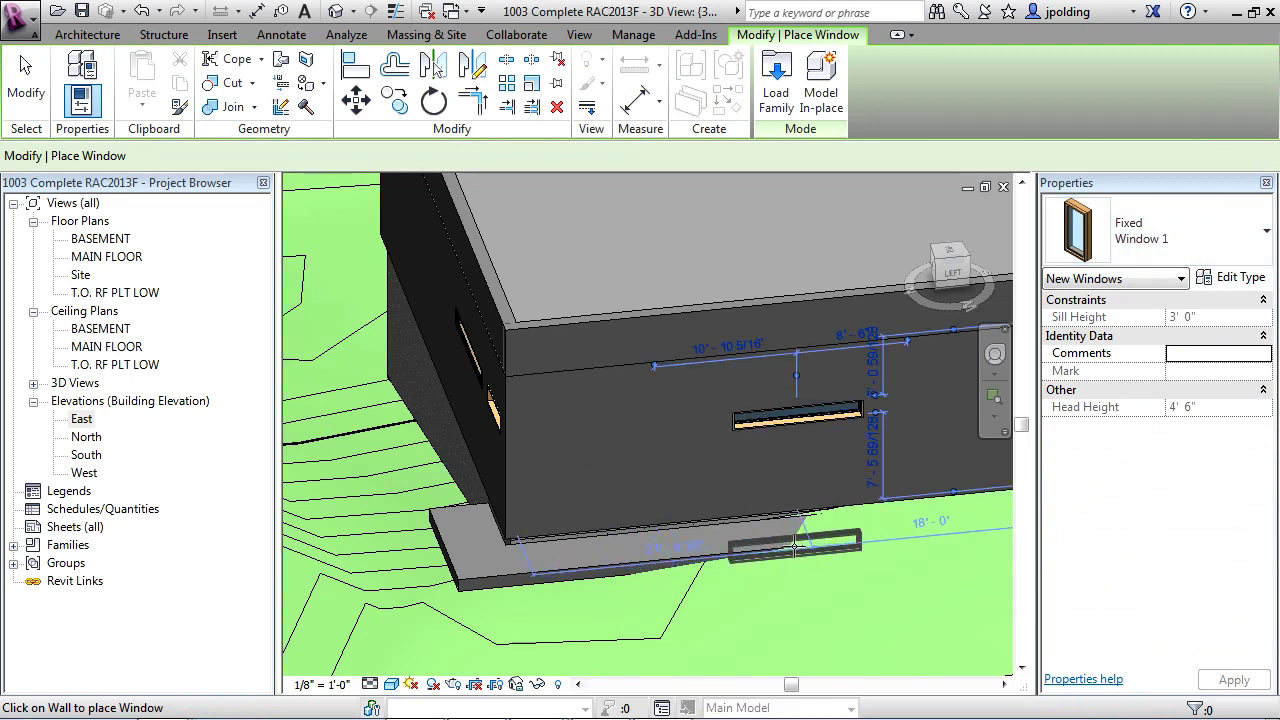
{"action": "key", "text": "Escape"}
{"action": "key", "text": "Escape"}
Set the new window's sill height to 4' 0", after first trying 8'
{"action": "left_click", "coordinate": [845, 419]}
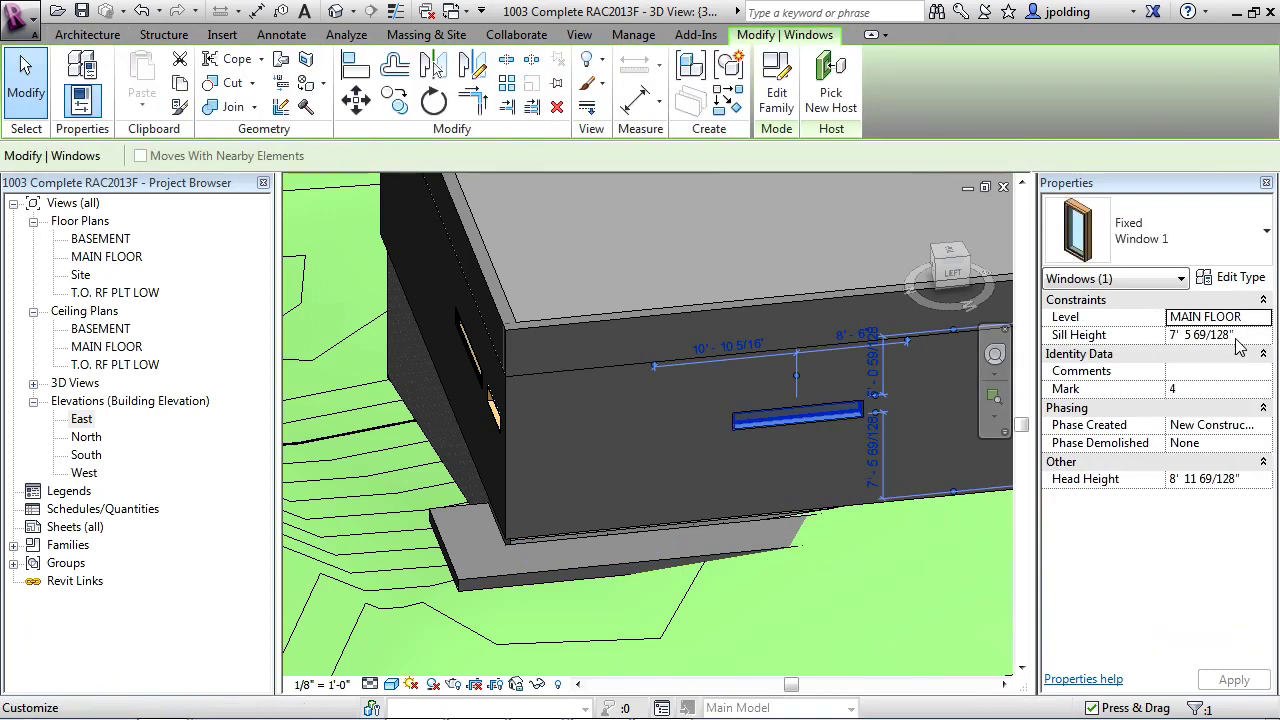
{"action": "left_click", "coordinate": [1241, 337]}
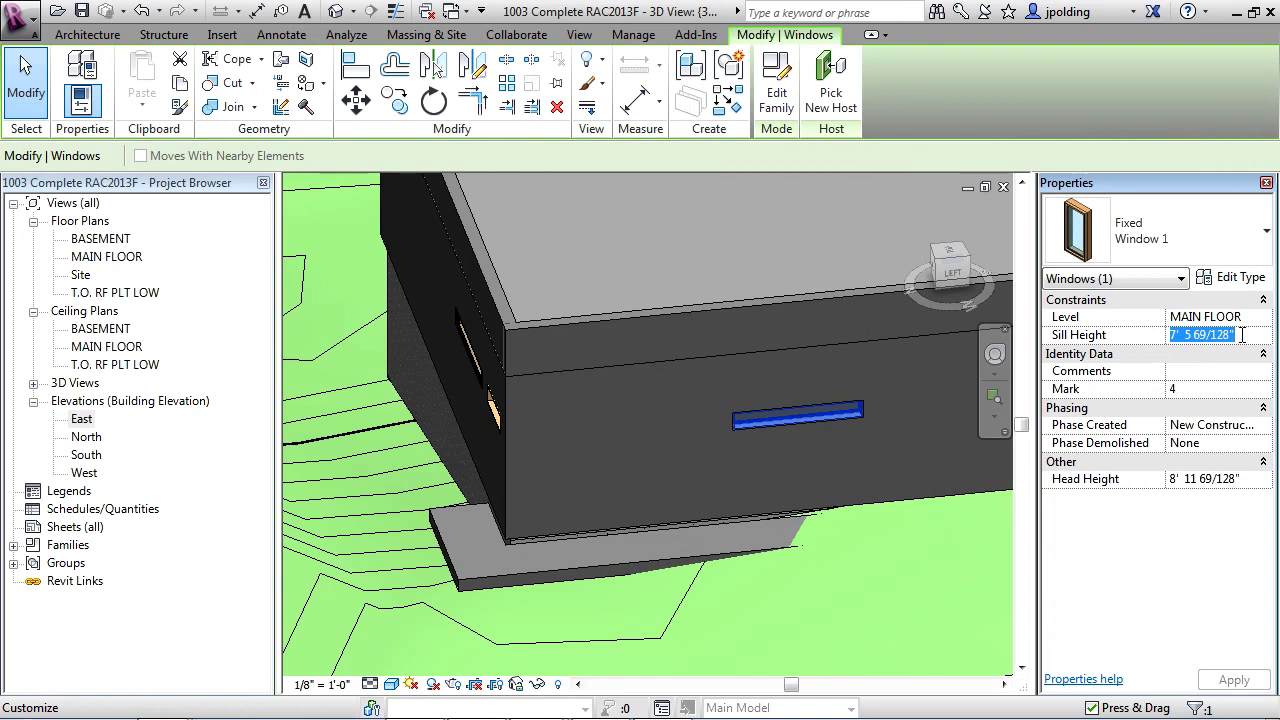
{"action": "type", "text": "8"}
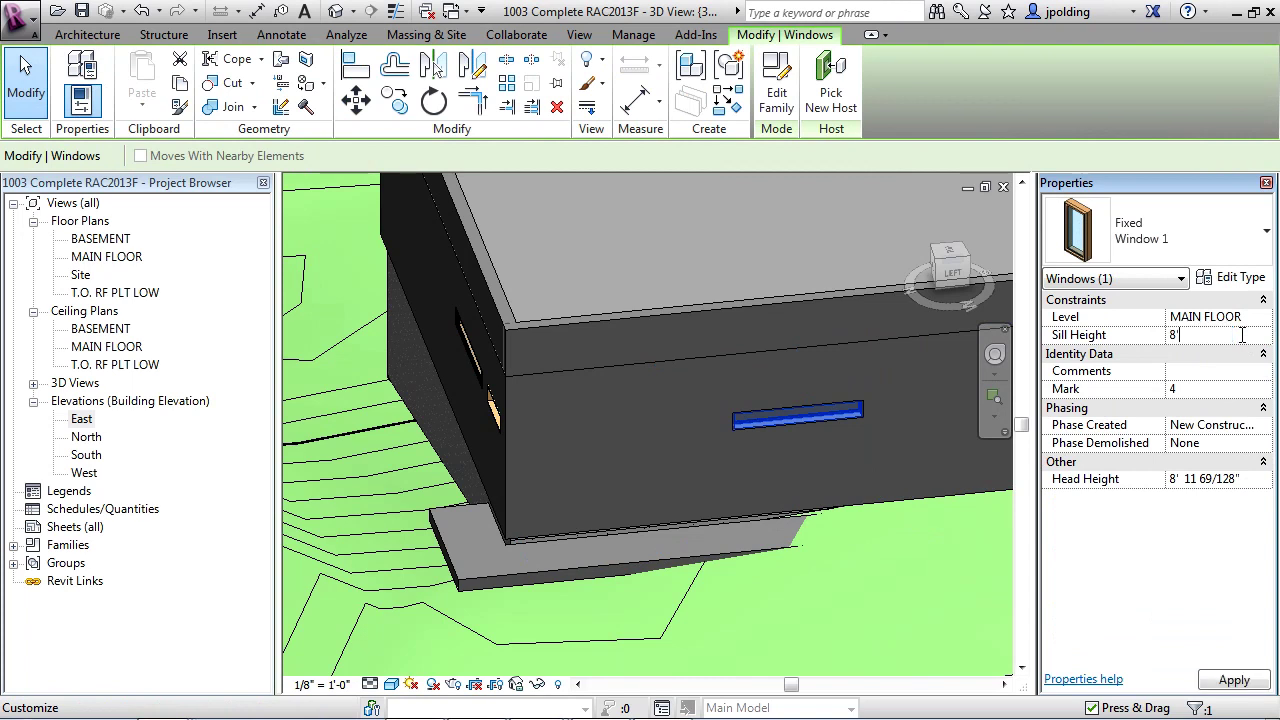
{"action": "key", "text": "Return"}
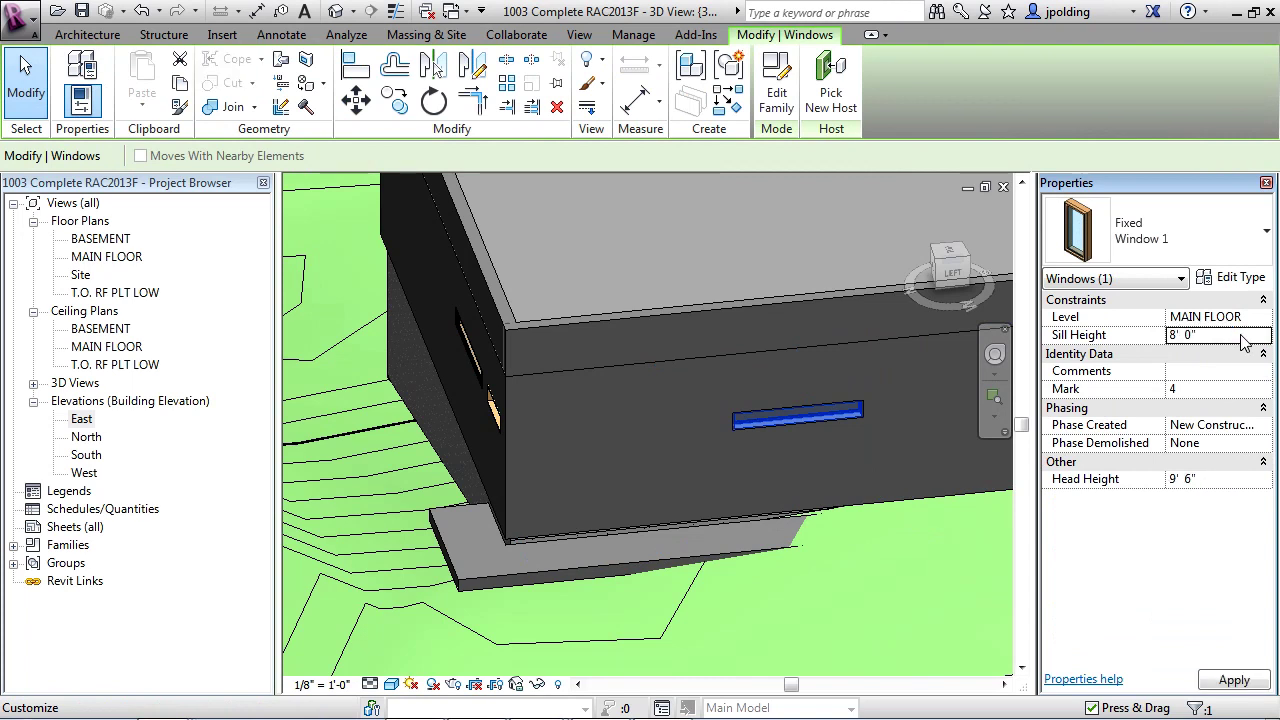
{"action": "left_click", "coordinate": [1233, 680]}
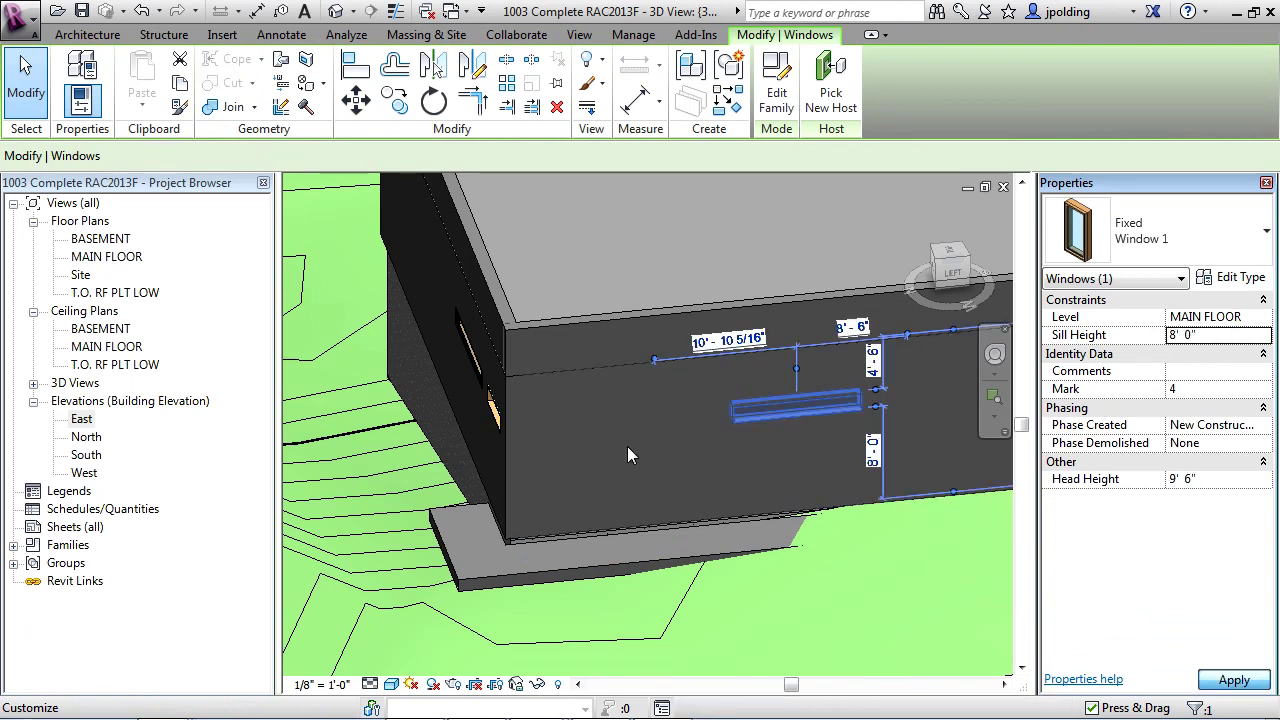
{"action": "left_click", "coordinate": [1208, 334]}
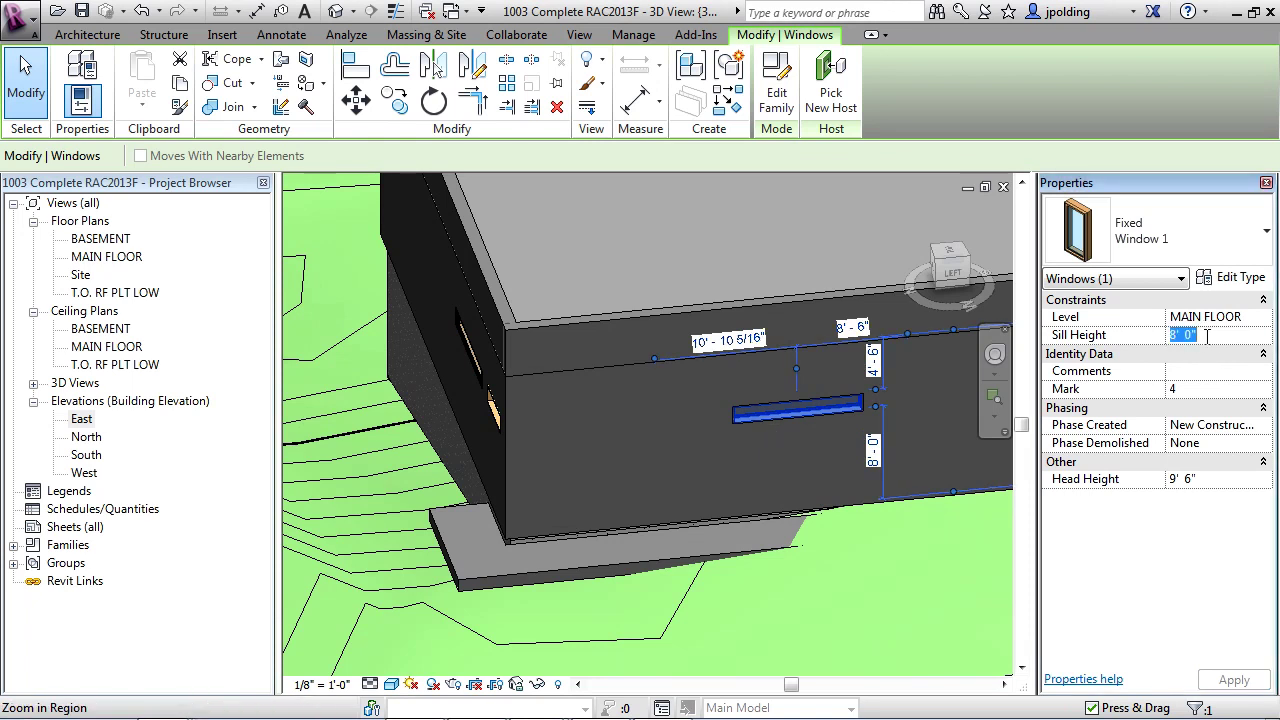
{"action": "type", "text": "4"}
{"action": "key", "text": "Return"}
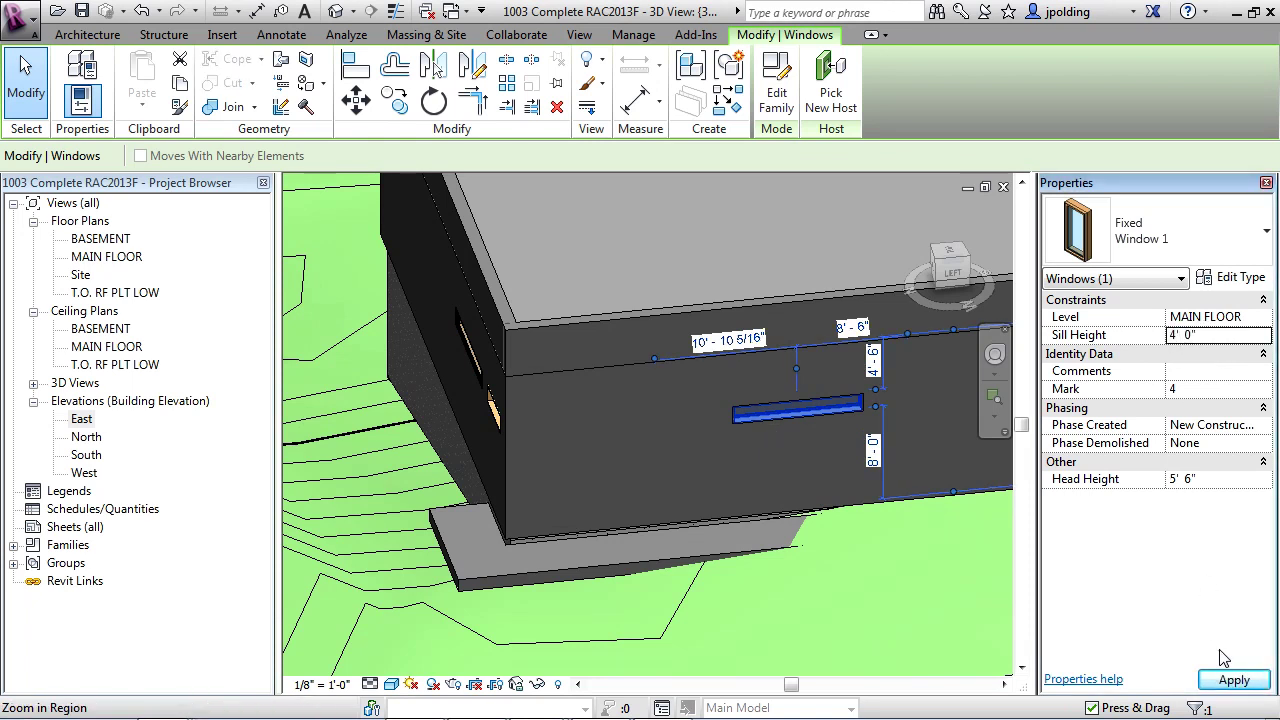
{"action": "left_click", "coordinate": [1230, 679]}
Switch to the MAIN FLOOR plan and zoom out to show the whole building
{"action": "key", "text": "Escape"}
{"action": "scroll", "coordinate": [677, 477], "scroll_direction": "down", "scroll_amount": 2}
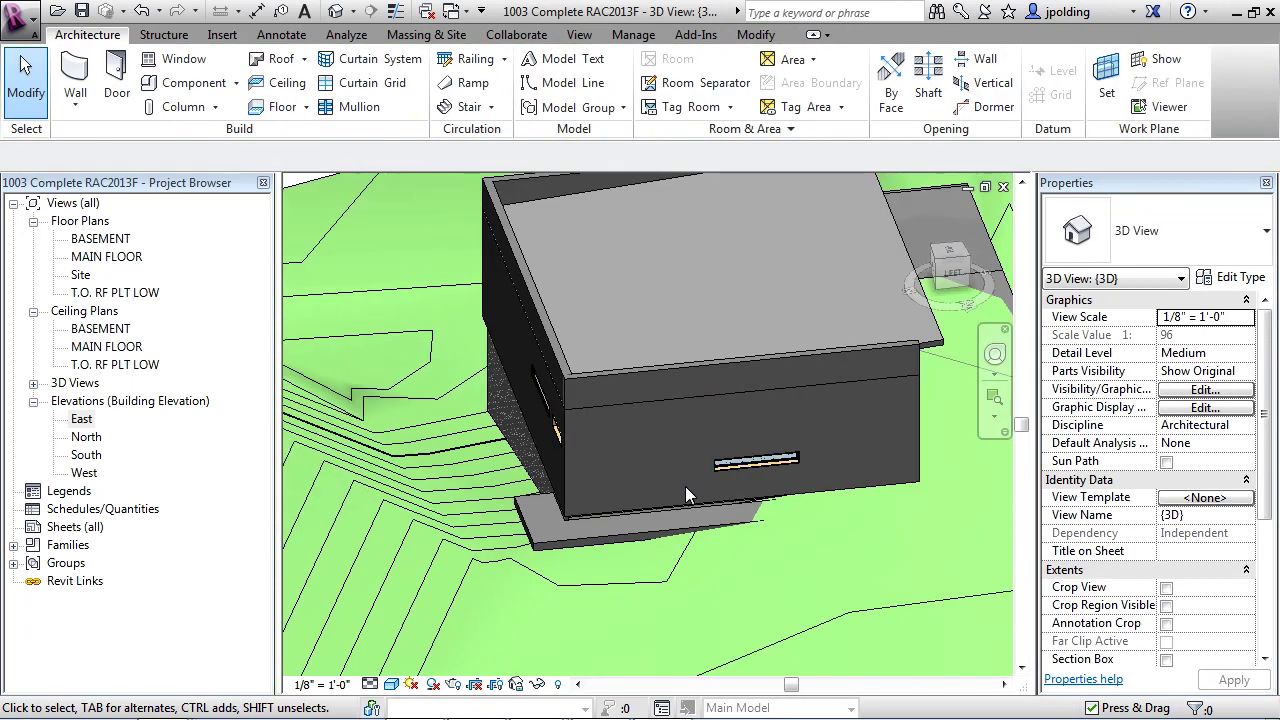
{"action": "double_click", "coordinate": [116, 259]}
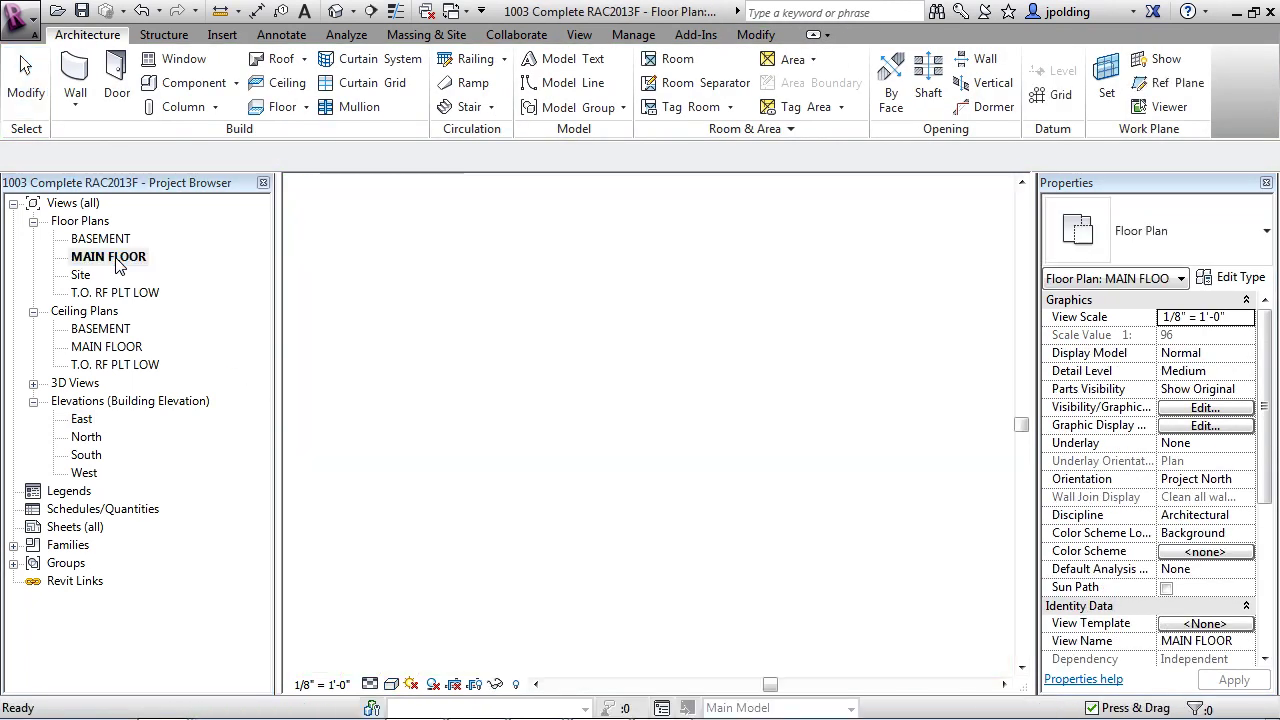
{"action": "scroll", "coordinate": [882, 477], "scroll_direction": "down", "scroll_amount": 3}
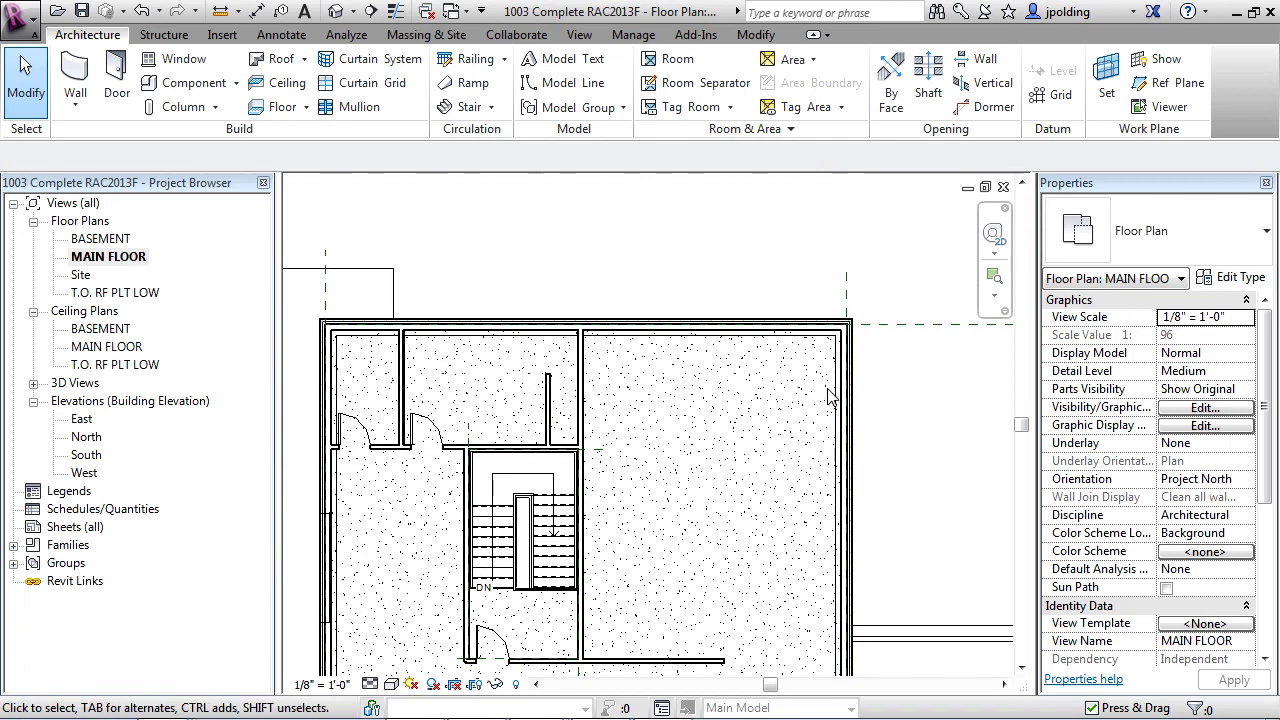
{"action": "middle_click_drag", "start_coordinate": [882, 477], "coordinate": [760, 506]}
{"action": "scroll", "coordinate": [614, 429], "scroll_direction": "up", "scroll_amount": 5}
{"action": "scroll", "coordinate": [333, 465], "scroll_direction": "up", "scroll_amount": 2}
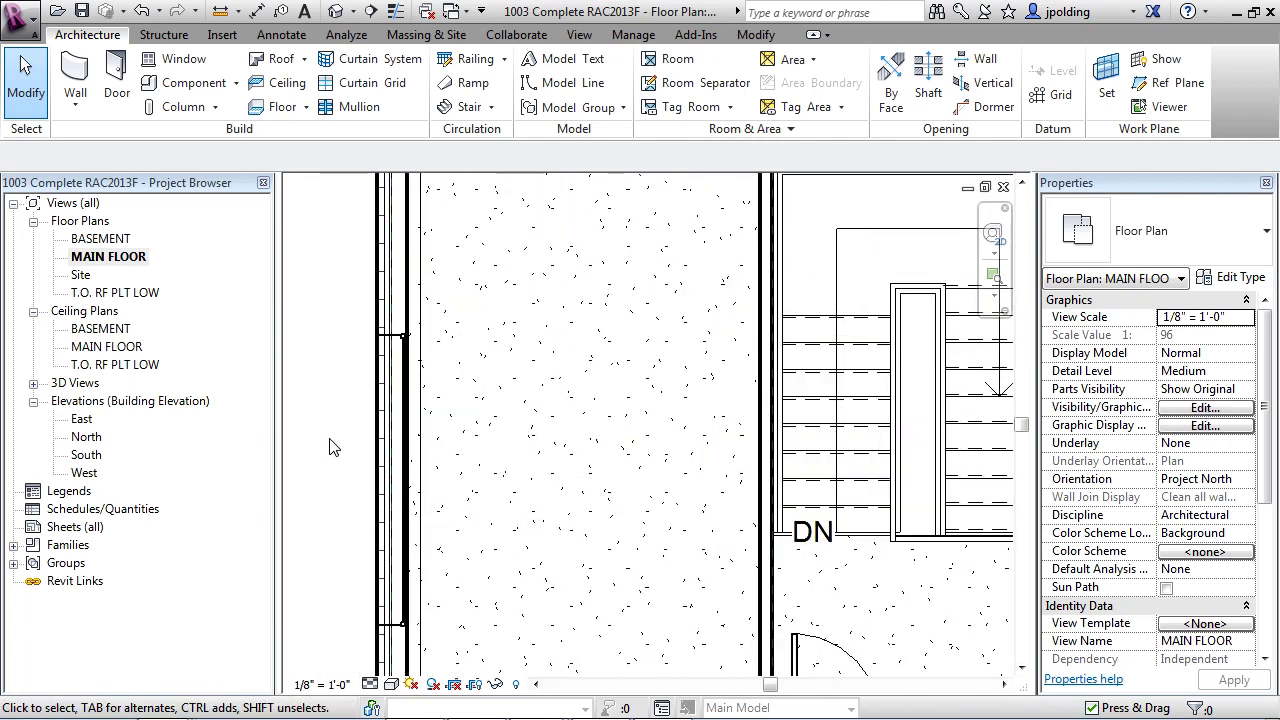
{"action": "scroll", "coordinate": [408, 430], "scroll_direction": "down", "scroll_amount": 4}
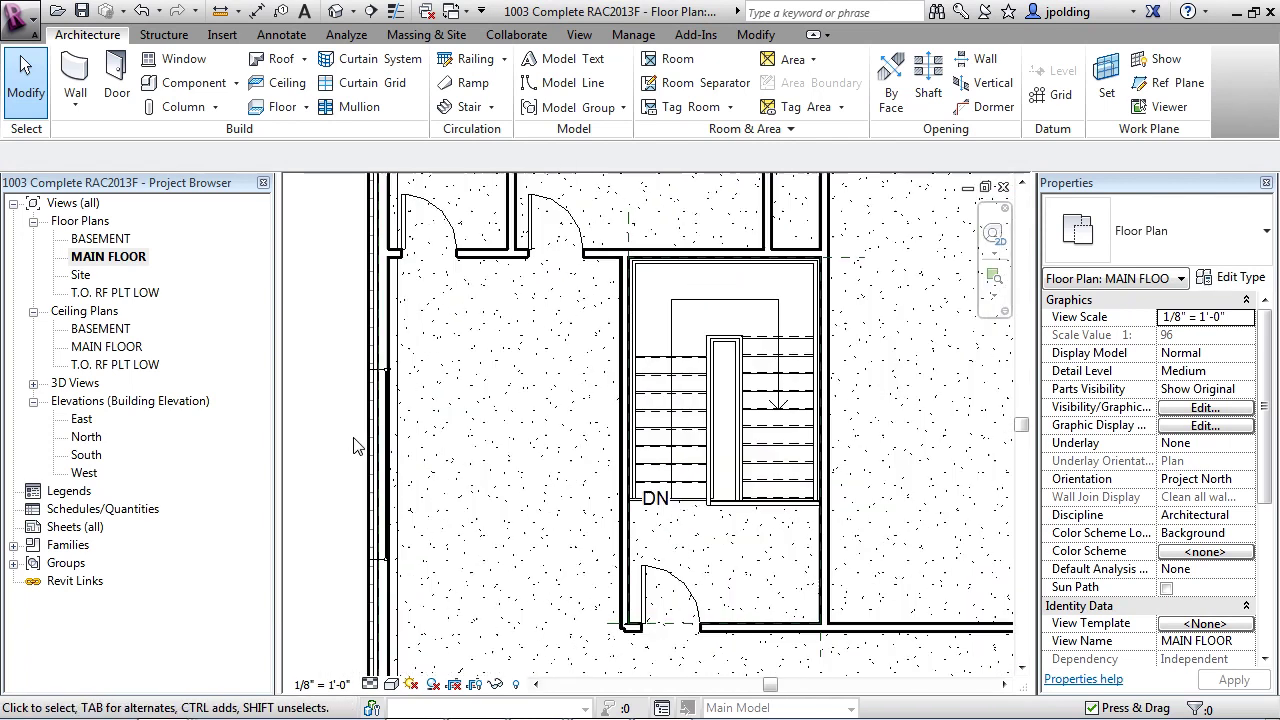
{"action": "scroll", "coordinate": [355, 445], "scroll_direction": "down", "scroll_amount": 1}
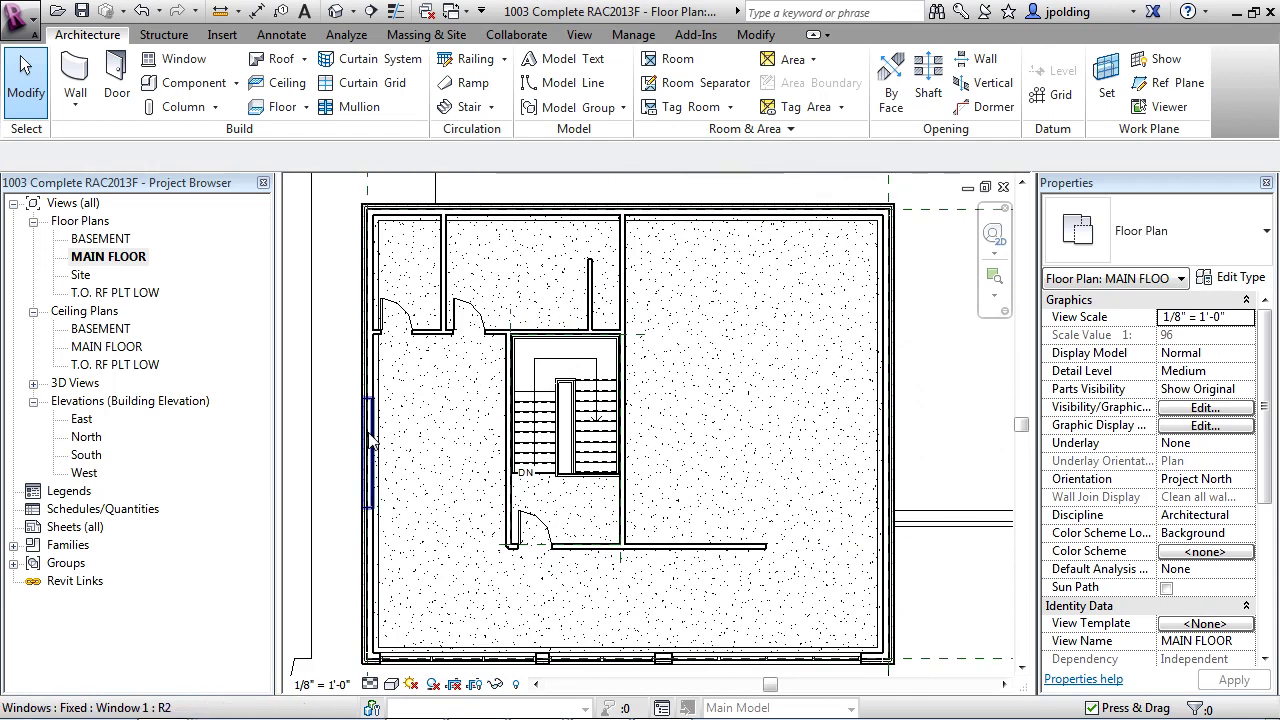